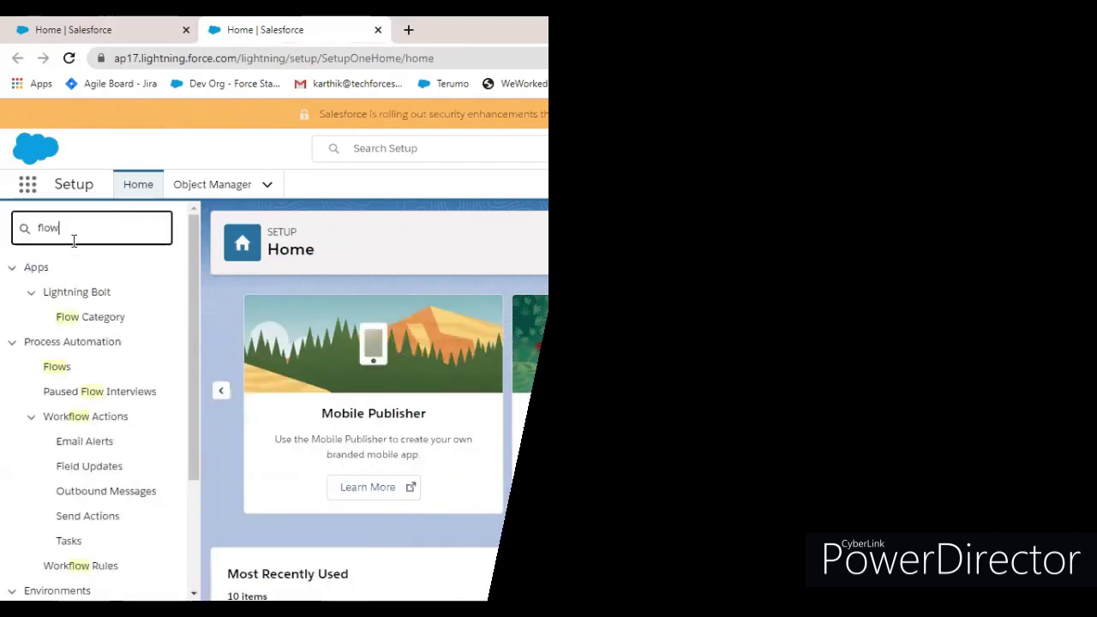
Create a new Screen Flow from the Flows setup page and add a Screen element to the canvas
{"action": "left_click", "coordinate": [56, 369]}
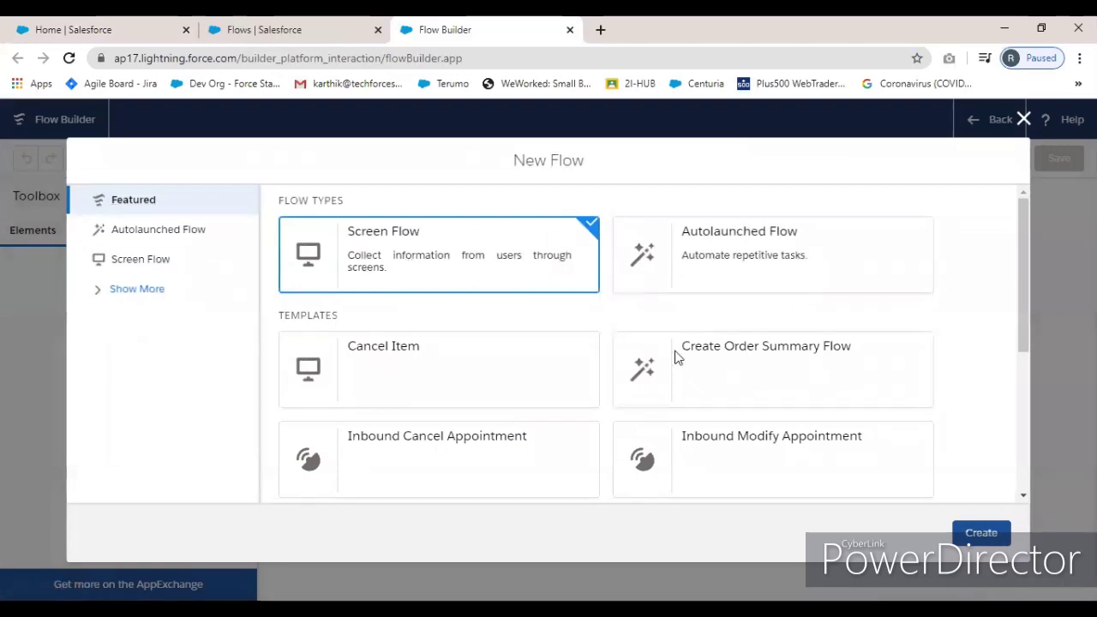
{"action": "key", "text": "Return"}
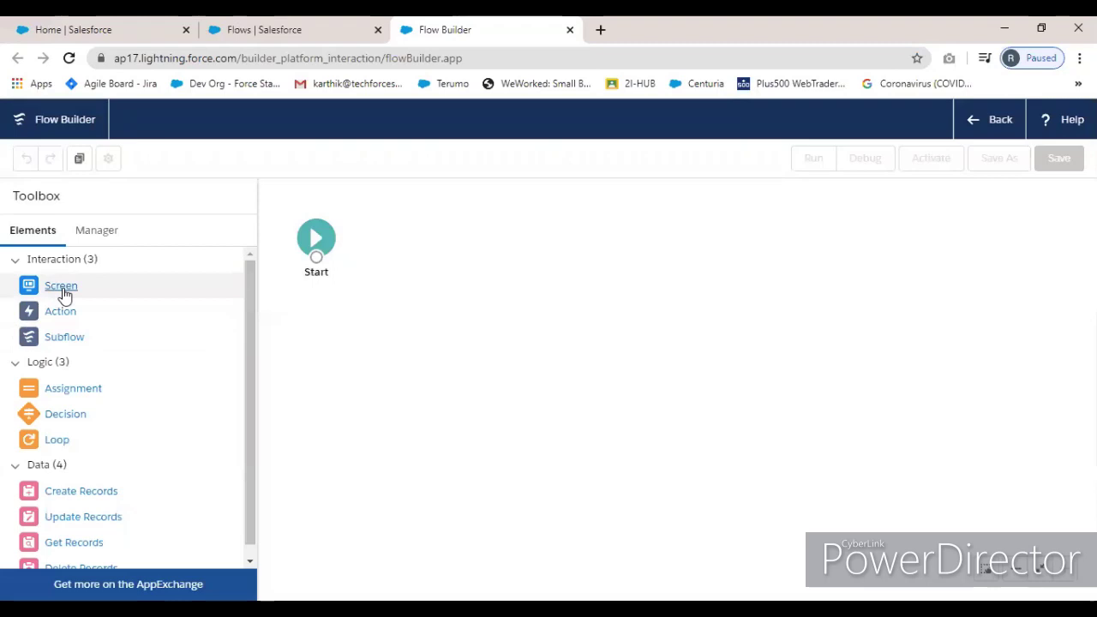
{"action": "left_click_drag", "start_coordinate": [63, 294], "coordinate": [357, 305]}
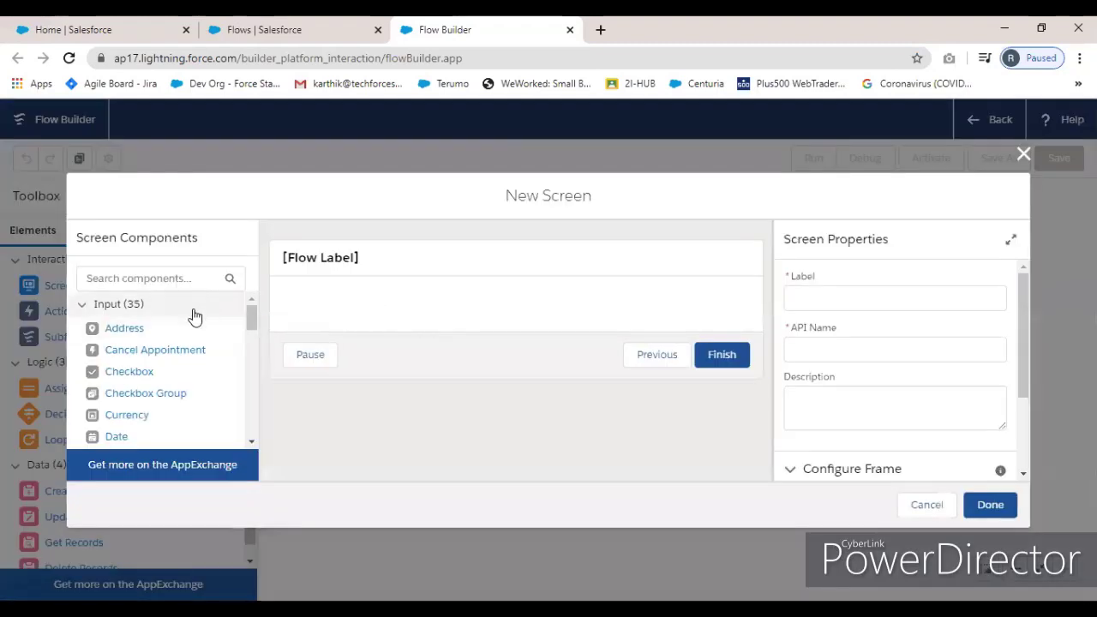
Find the Lookup component by searching for "look" and add it to the new screen
{"action": "left_click", "coordinate": [161, 278]}
{"action": "type", "text": "l"}
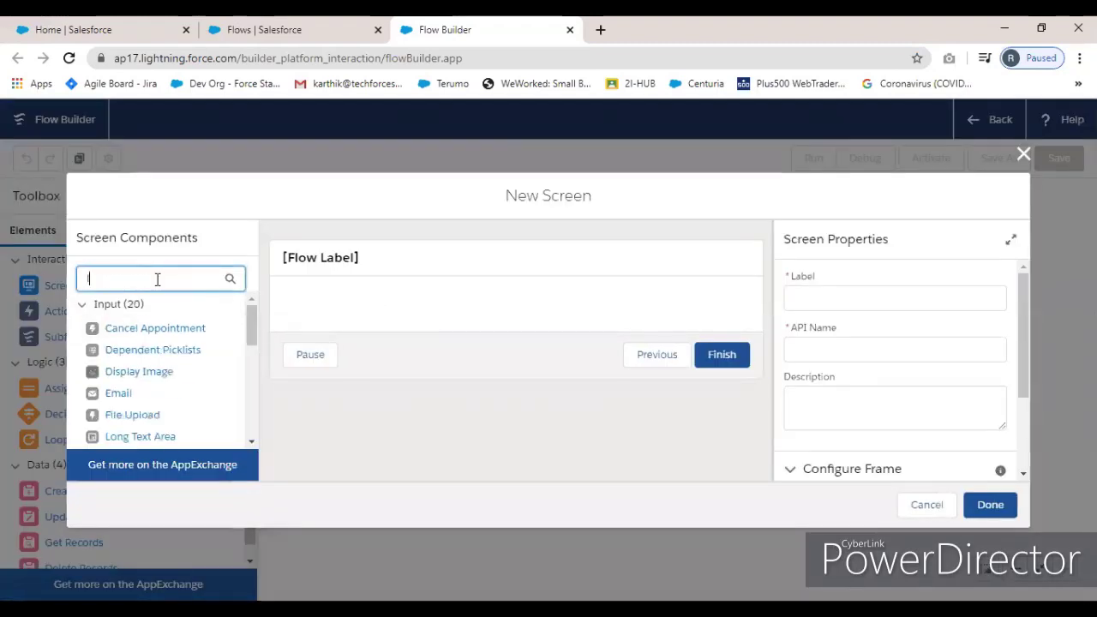
{"action": "type", "text": "ook"}
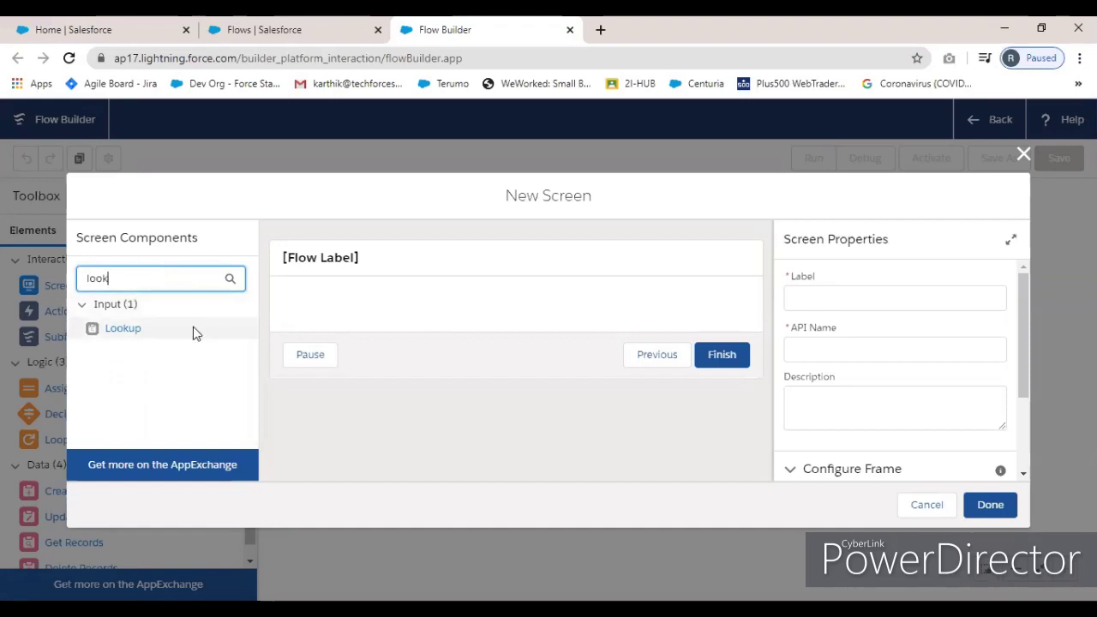
{"action": "left_click", "coordinate": [140, 336]}
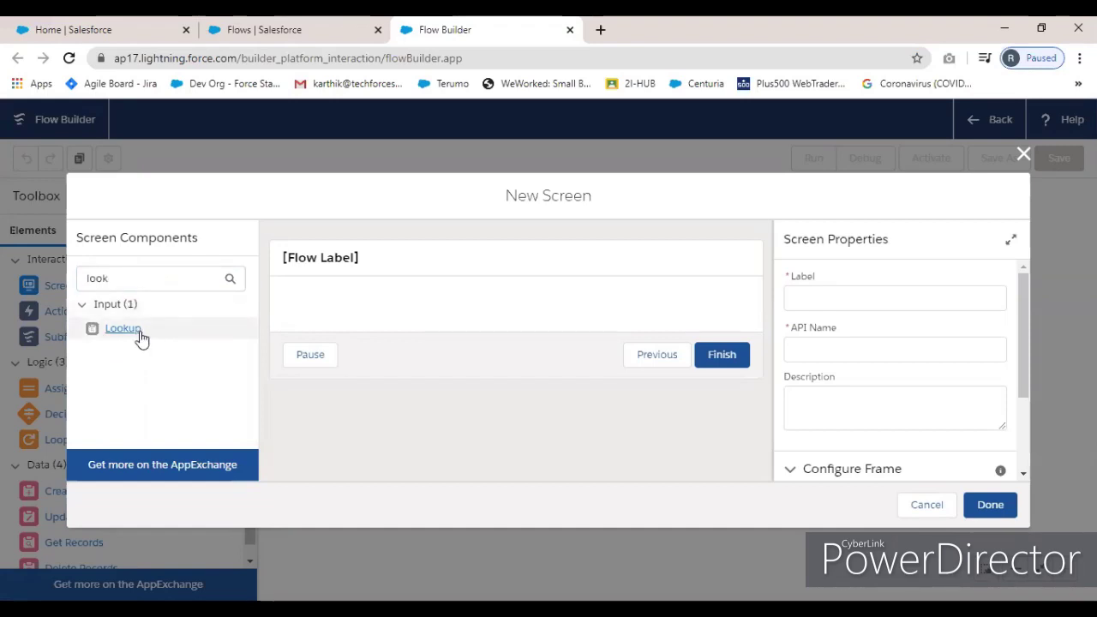
Configure the Lookup with API name AccountName, field API name AccountId, label Account Name and object API name Contact
{"action": "left_click", "coordinate": [817, 292]}
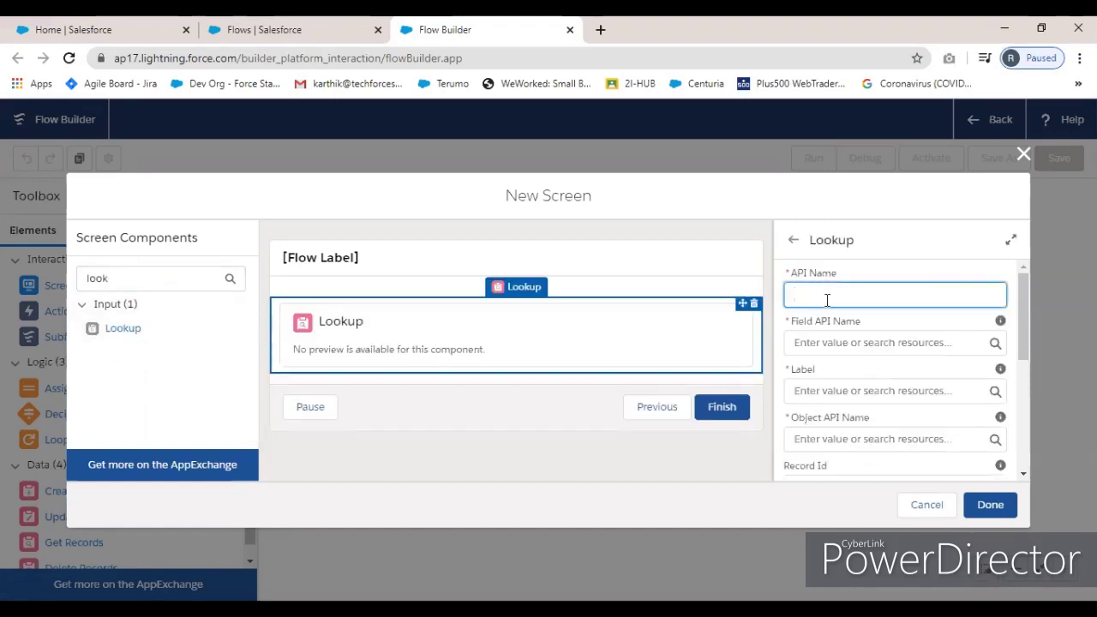
{"action": "left_click", "coordinate": [807, 315]}
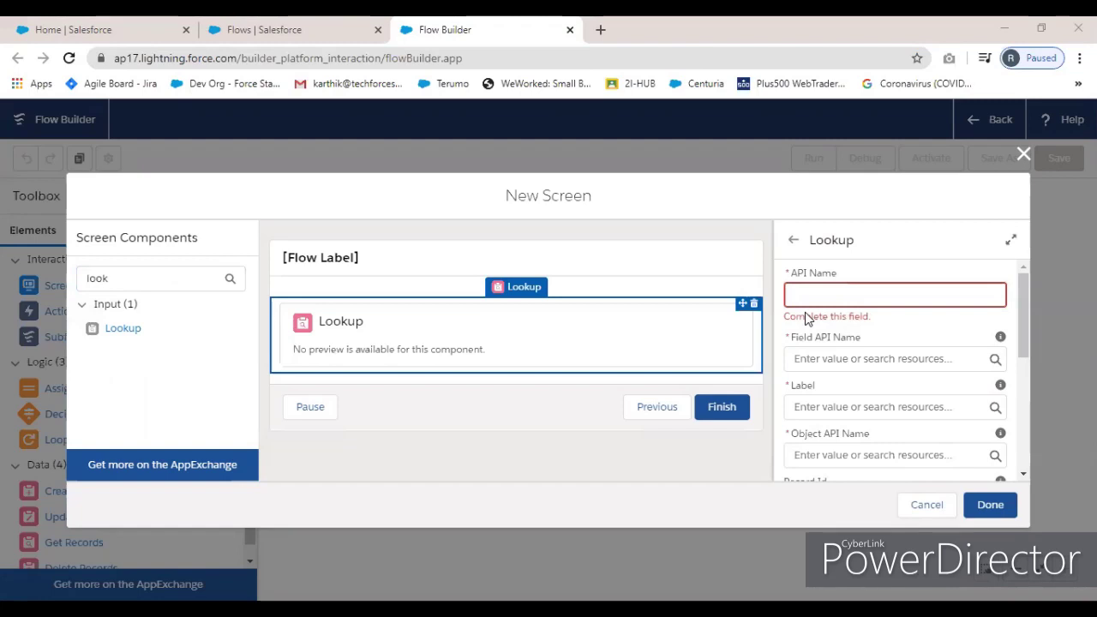
{"action": "left_click", "coordinate": [788, 309]}
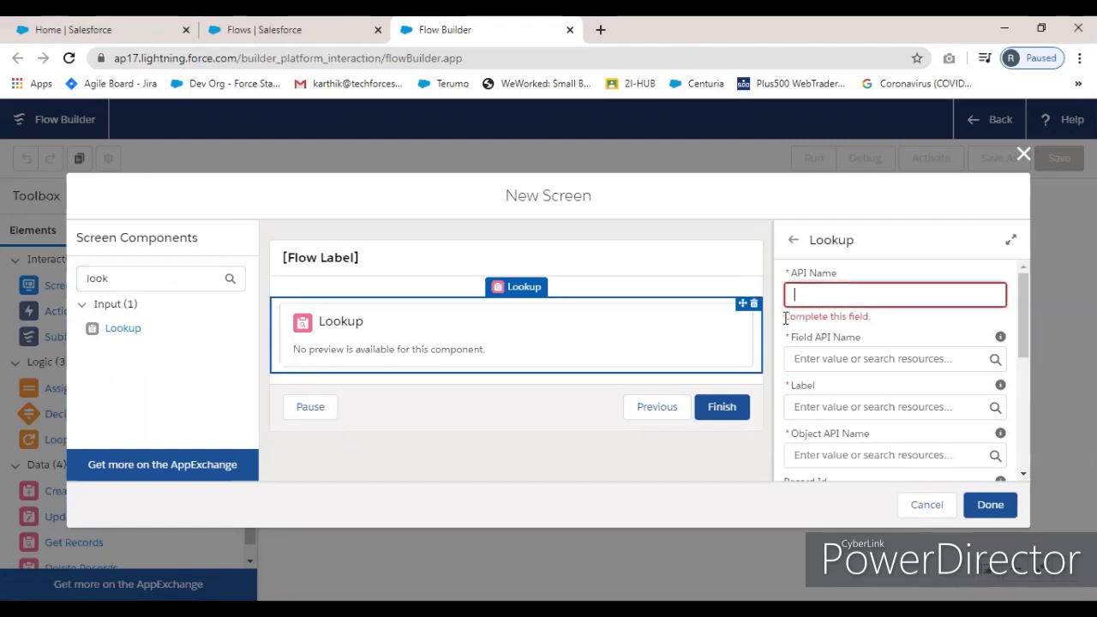
{"action": "type", "text": "AccountName"}
{"action": "left_click", "coordinate": [802, 358]}
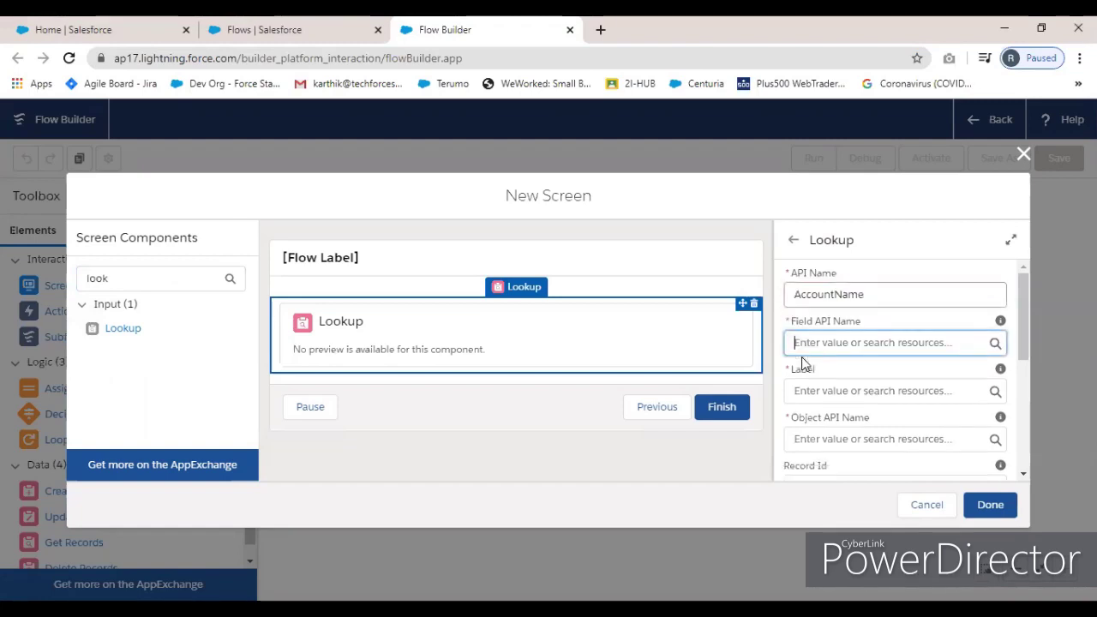
{"action": "left_click", "coordinate": [111, 329]}
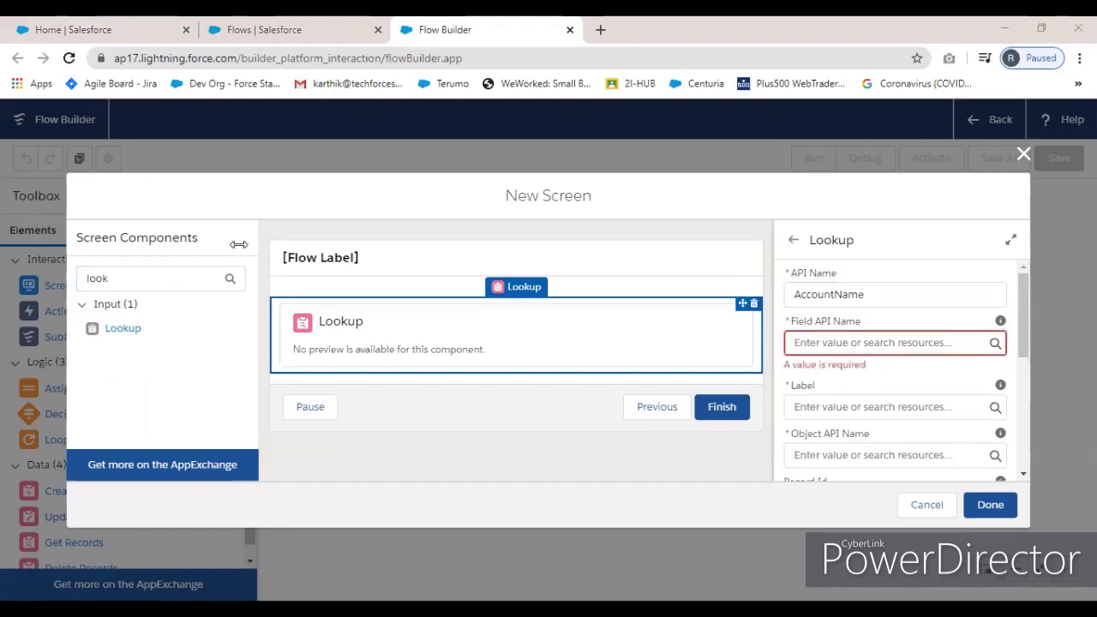
{"action": "type", "text": "AccountId"}
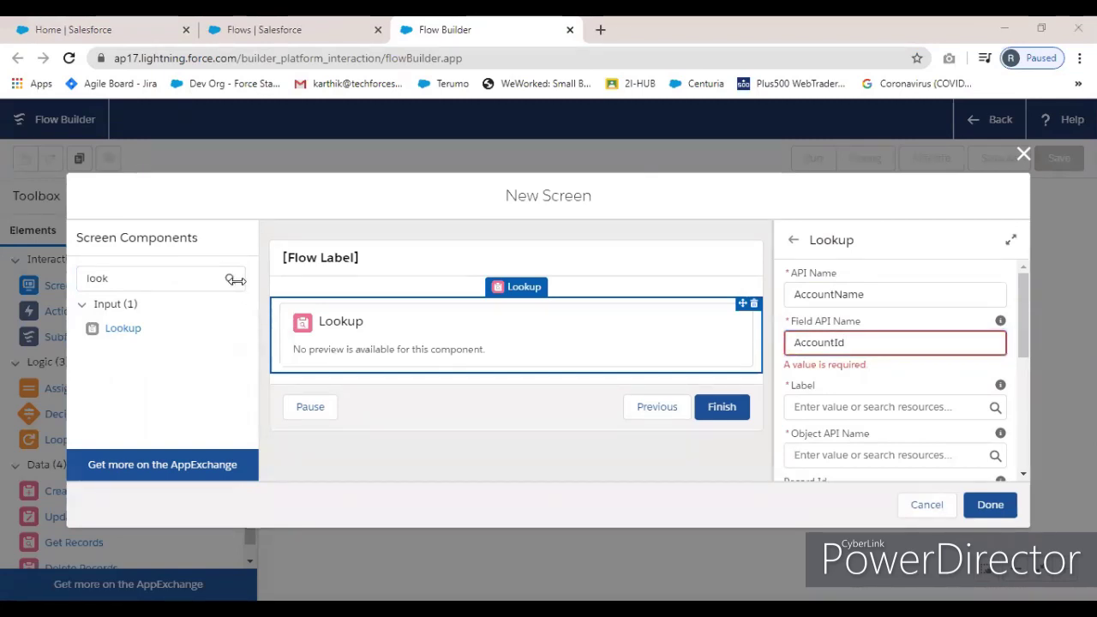
{"action": "left_click", "coordinate": [808, 410]}
{"action": "type", "text": "Account Name"}
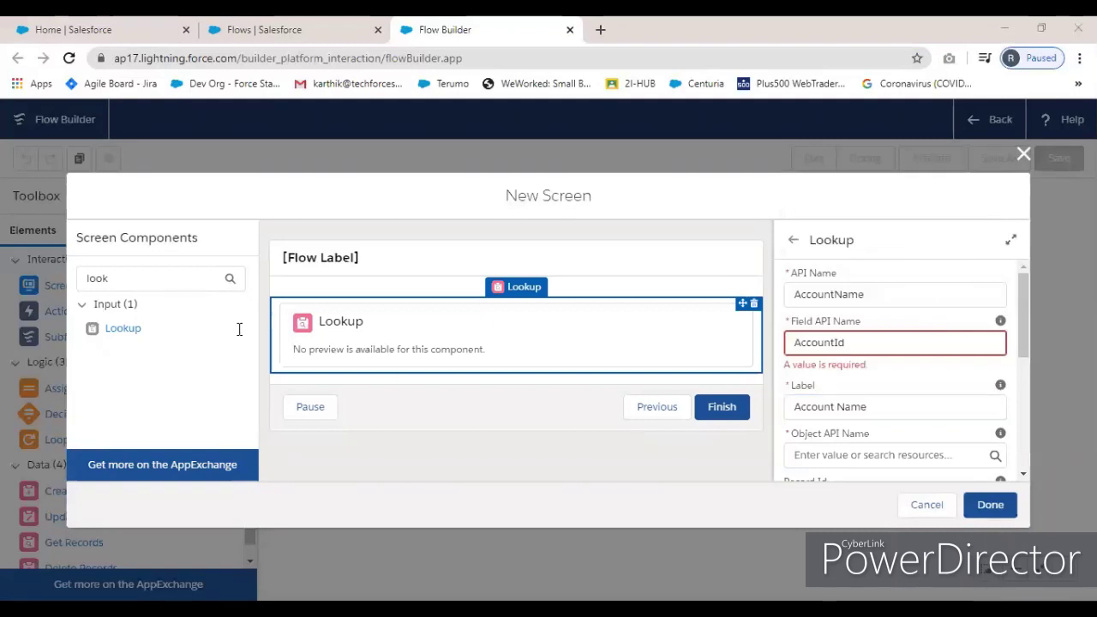
{"action": "left_click", "coordinate": [790, 455]}
{"action": "type", "text": "Contact"}
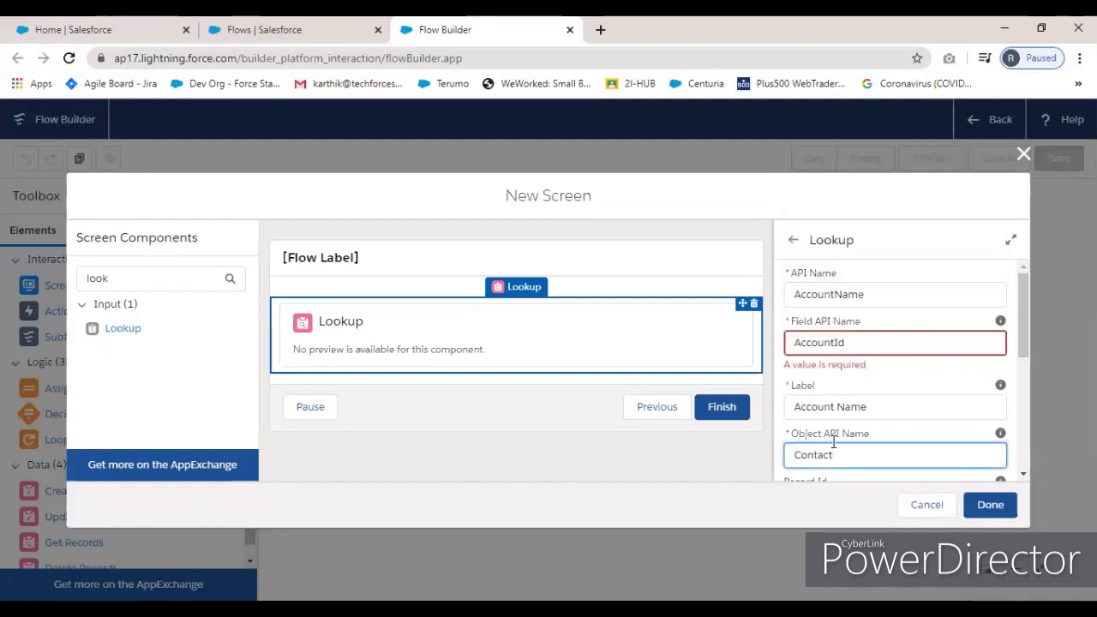
Store the Lookup's Record Name output in a new Text variable named VarAccountName, using manual variable assignment
{"action": "scroll", "coordinate": [828, 453], "scroll_direction": "down", "scroll_amount": 5}
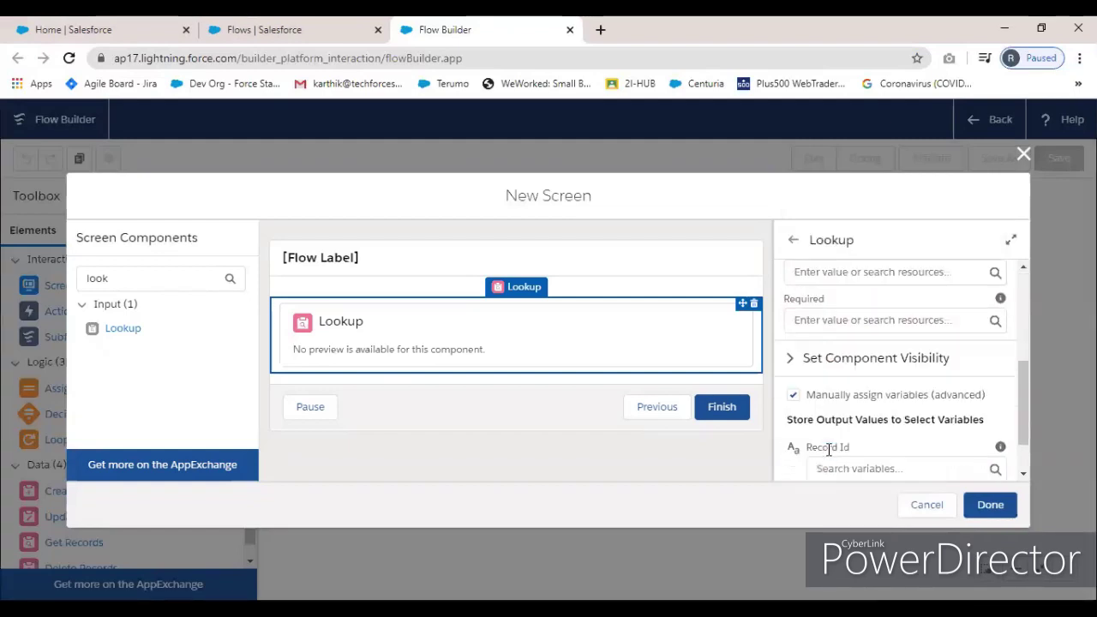
{"action": "left_click", "coordinate": [829, 450]}
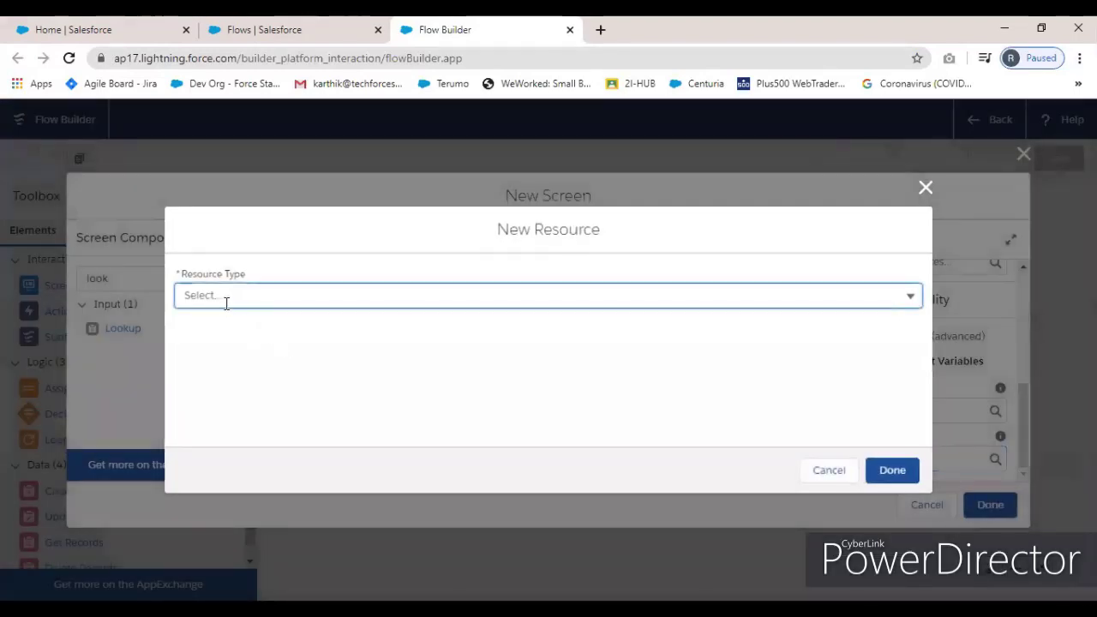
{"action": "left_click", "coordinate": [217, 296]}
{"action": "left_click", "coordinate": [221, 328]}
{"action": "left_click", "coordinate": [221, 329]}
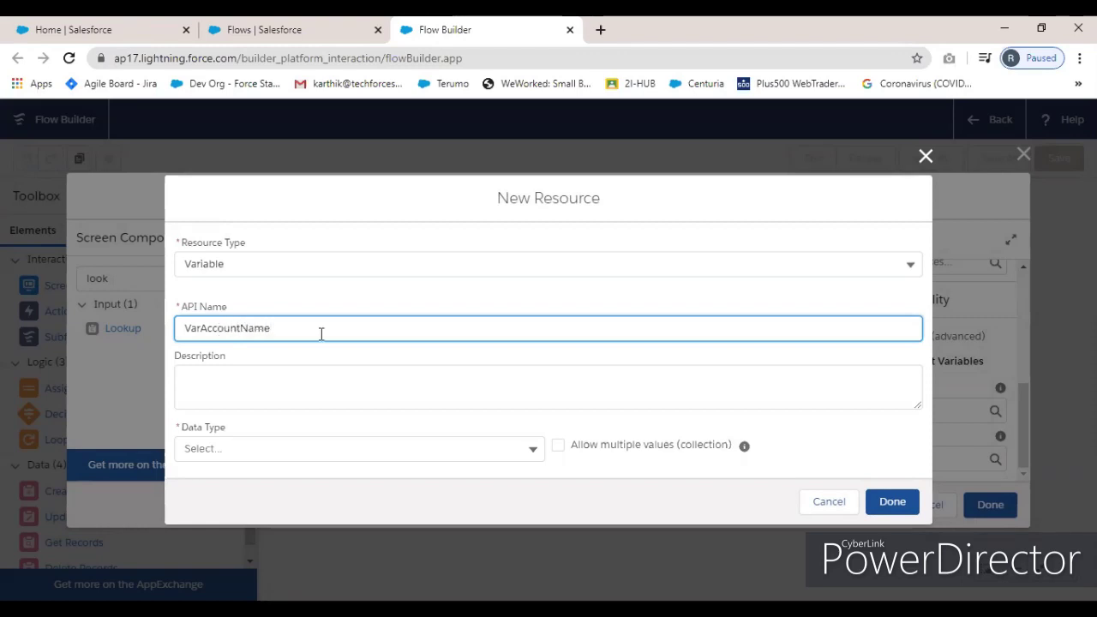
{"action": "left_click", "coordinate": [342, 448]}
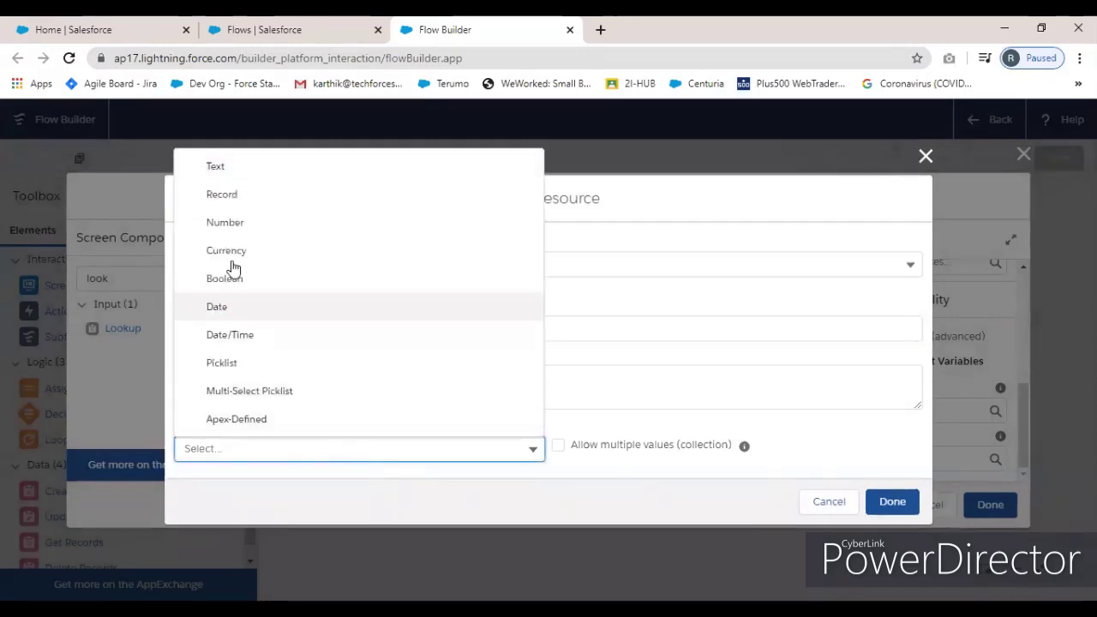
{"action": "left_click", "coordinate": [245, 175]}
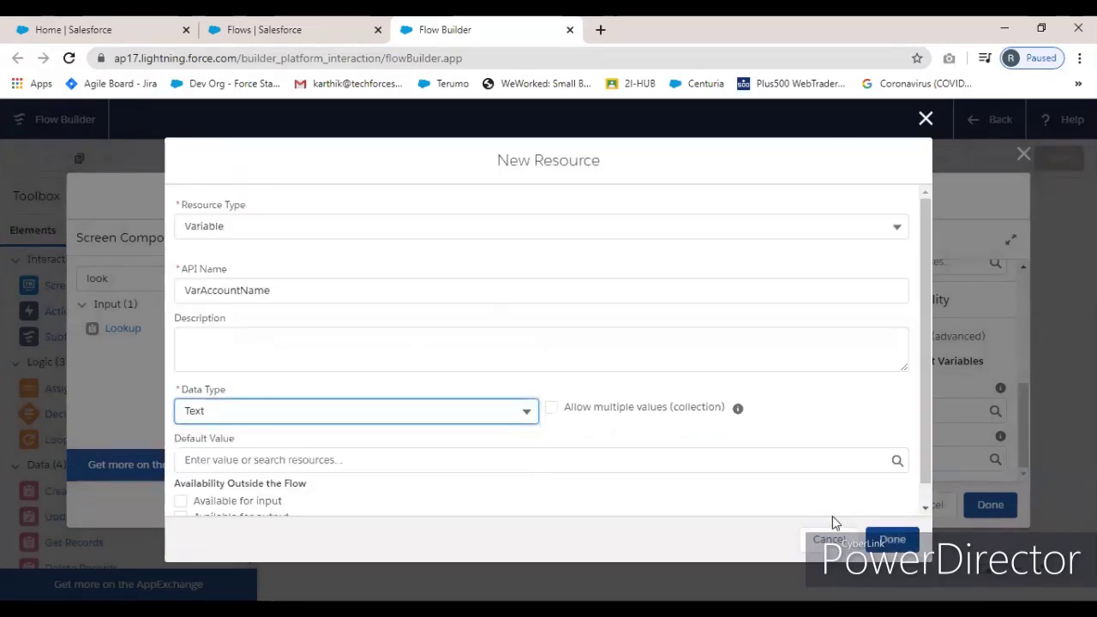
{"action": "left_click", "coordinate": [892, 539]}
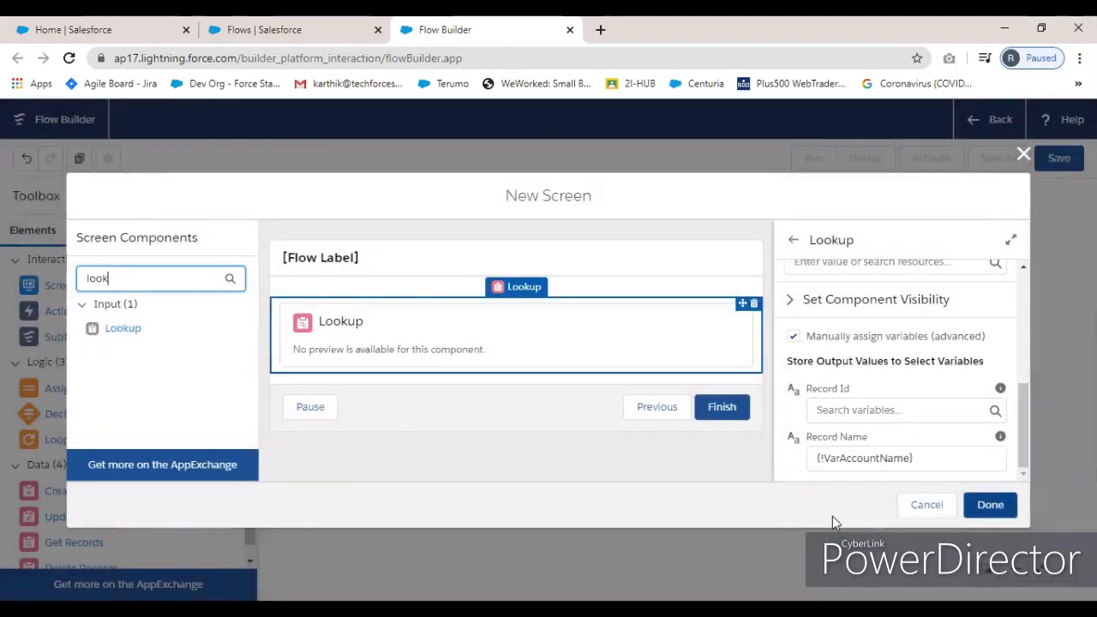
Label the new screen First Page, finish it, and connect the Start element to it
{"action": "key", "text": "Return"}
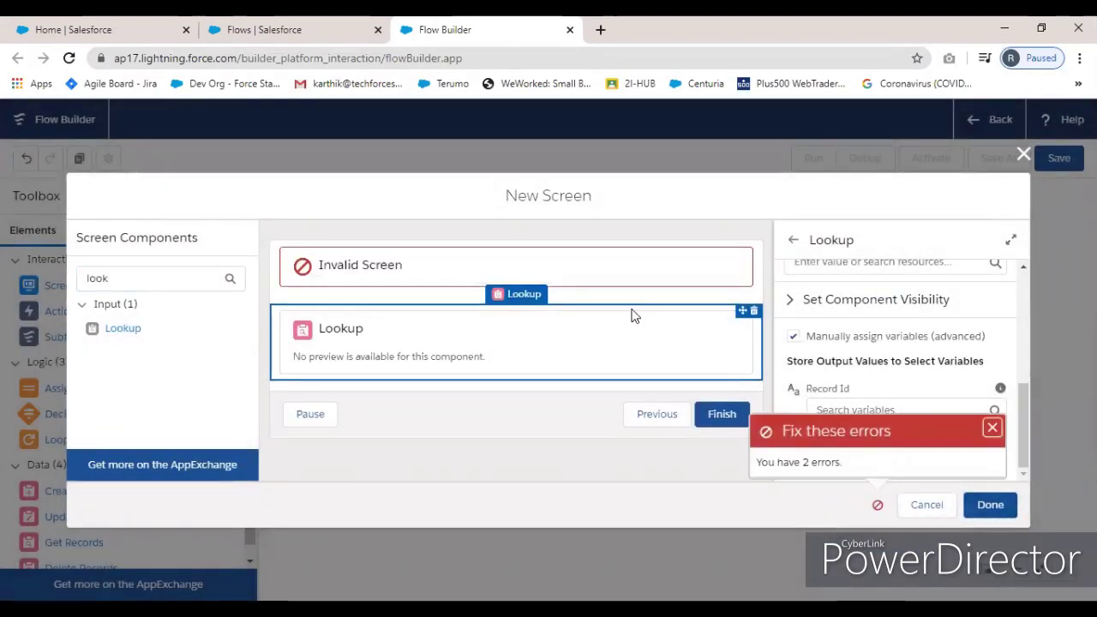
{"action": "left_click", "coordinate": [657, 272]}
{"action": "left_click", "coordinate": [824, 296]}
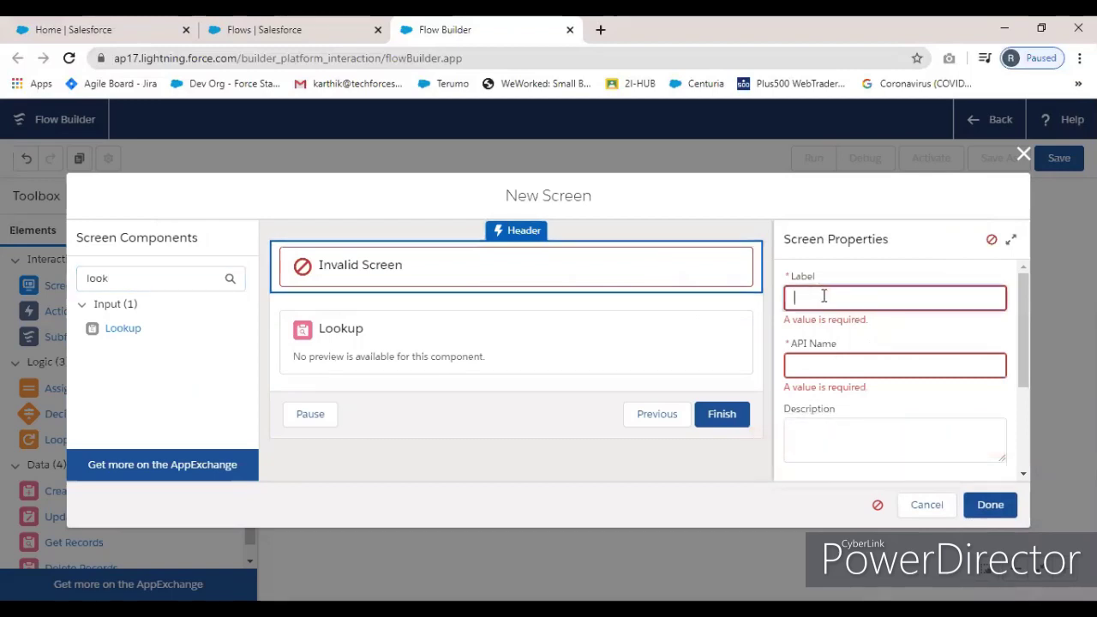
{"action": "type", "text": "Firs"}
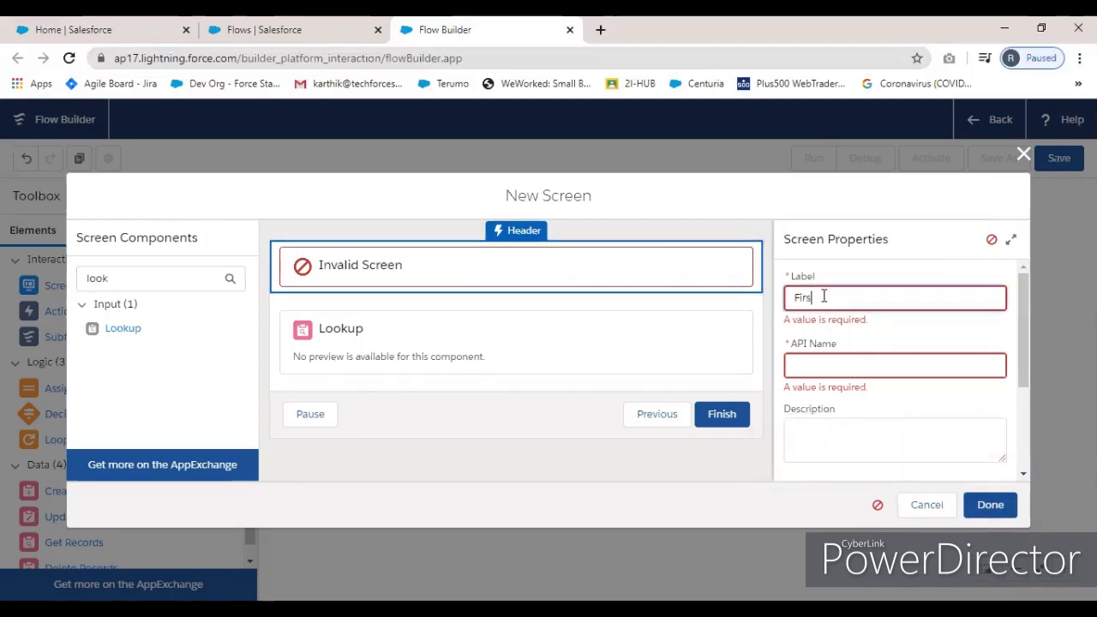
{"action": "type", "text": "t Page"}
{"action": "key", "text": "Tab"}
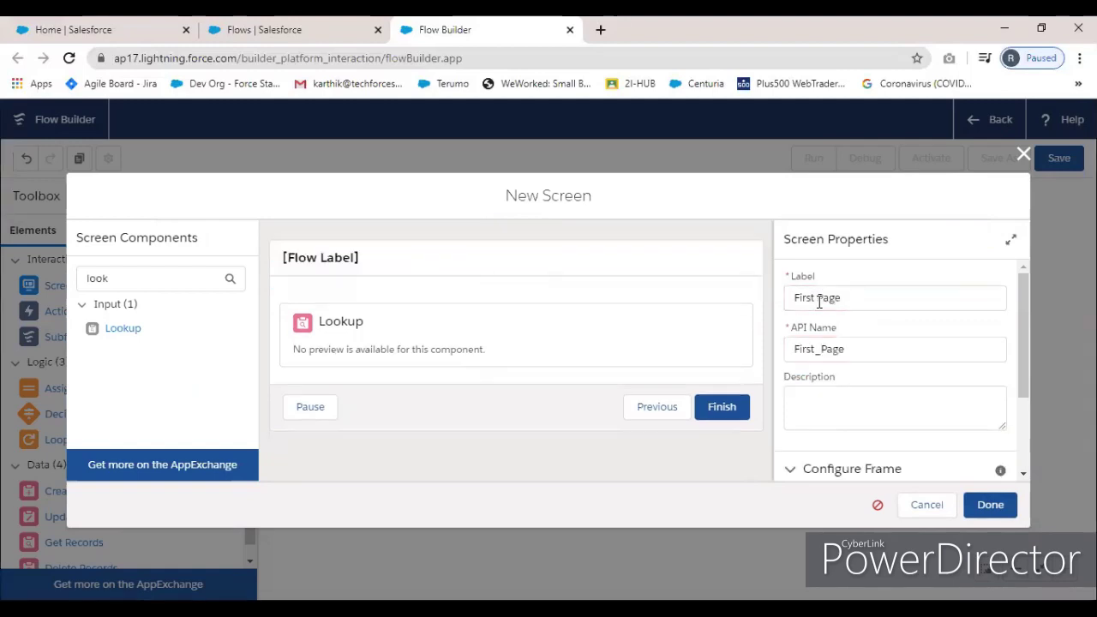
{"action": "key", "text": "Return"}
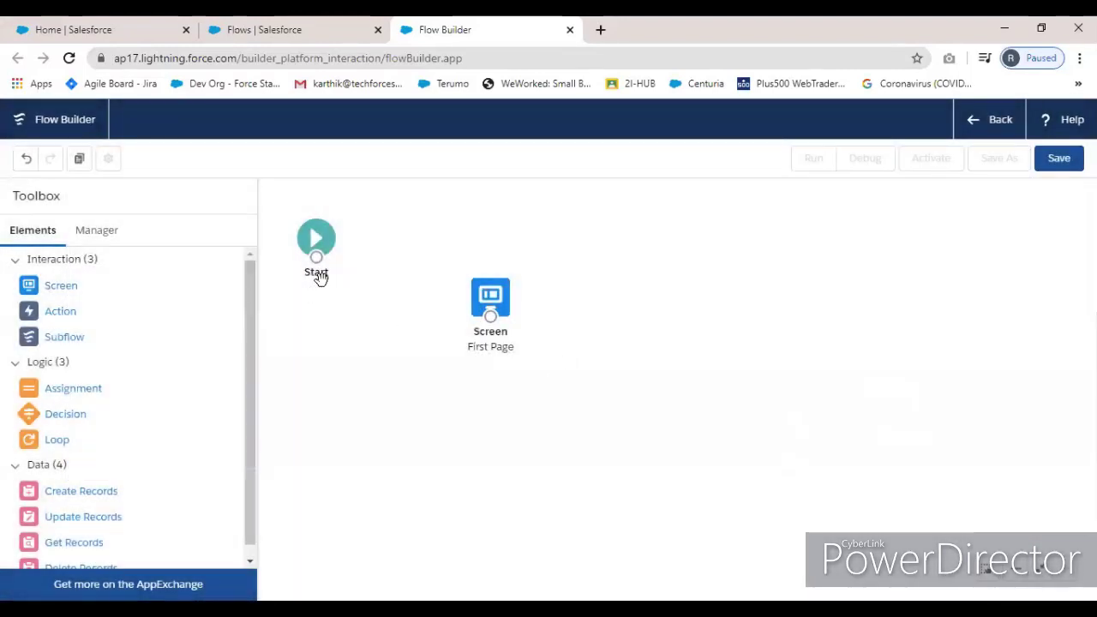
{"action": "left_click_drag", "start_coordinate": [317, 257], "coordinate": [489, 314]}
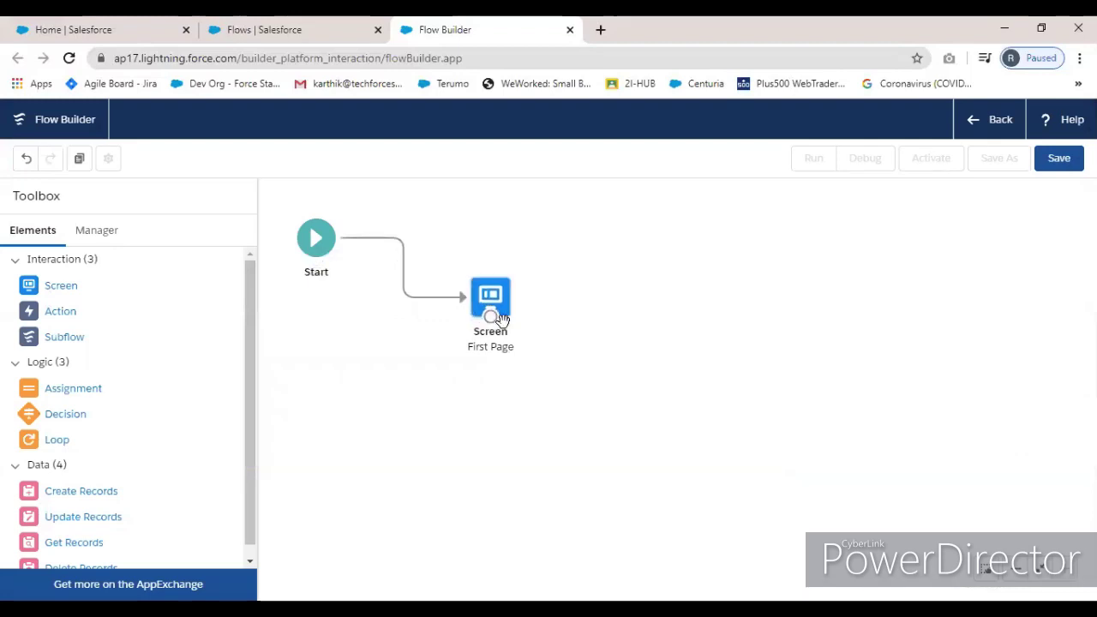
Add a Get Records element labelled Get Acc that retrieves records of the Account object
{"action": "scroll", "coordinate": [189, 414], "scroll_direction": "down", "scroll_amount": 1}
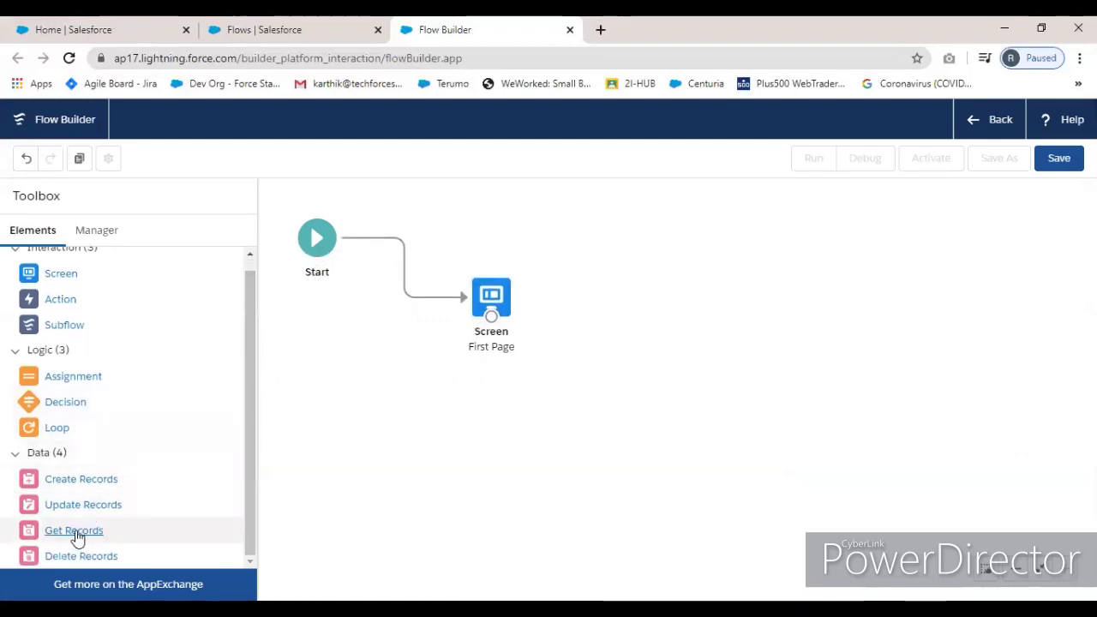
{"action": "left_click_drag", "start_coordinate": [77, 535], "coordinate": [272, 310]}
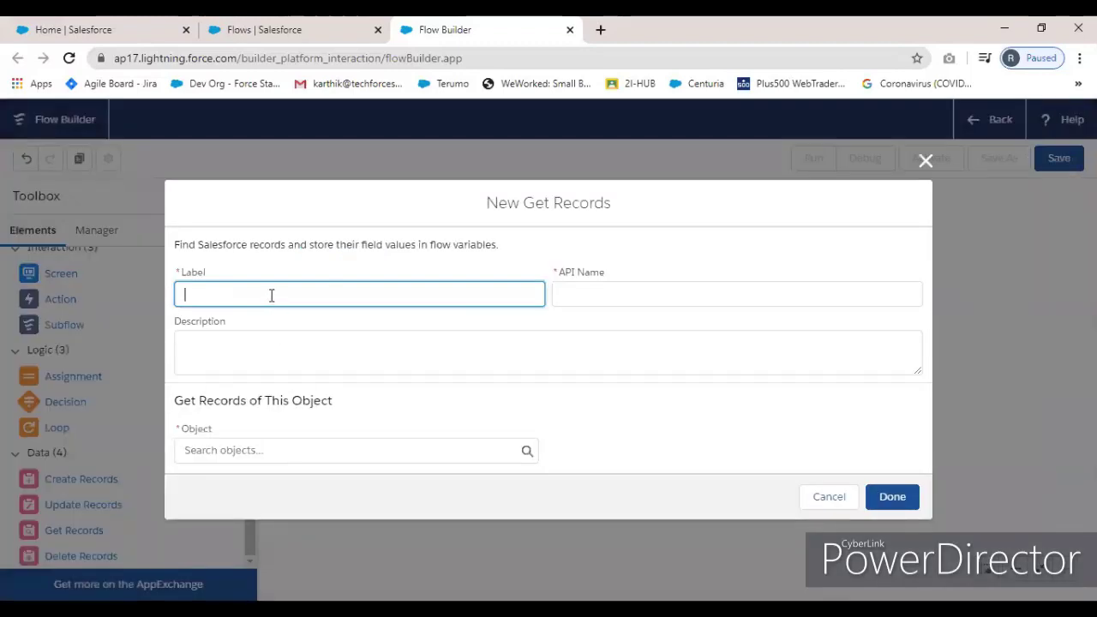
{"action": "type", "text": "Get Acc"}
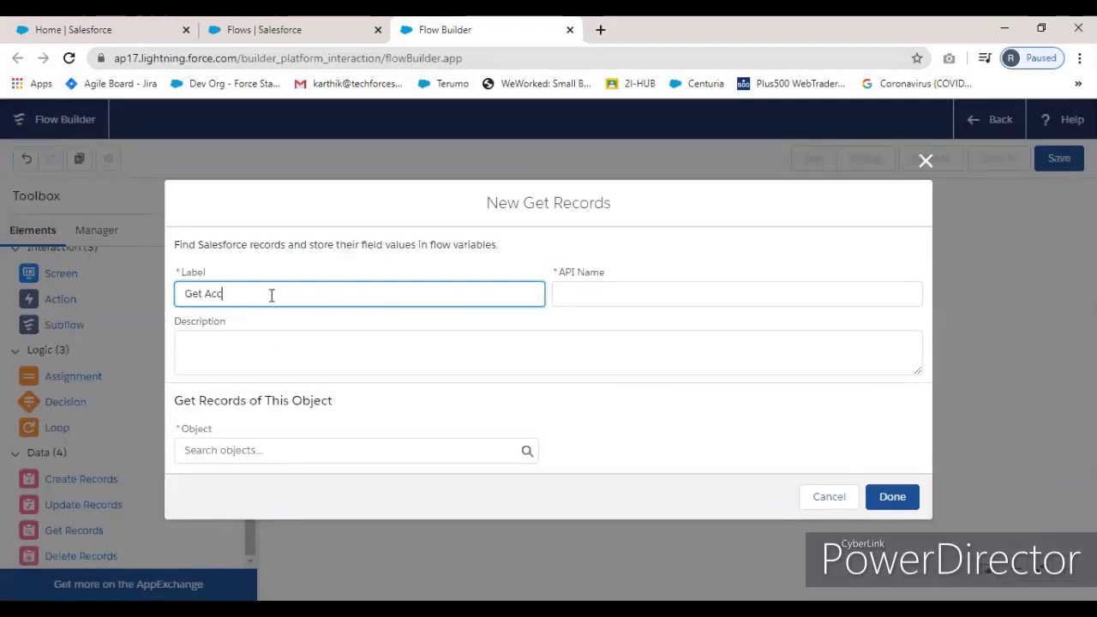
{"action": "left_click", "coordinate": [477, 392]}
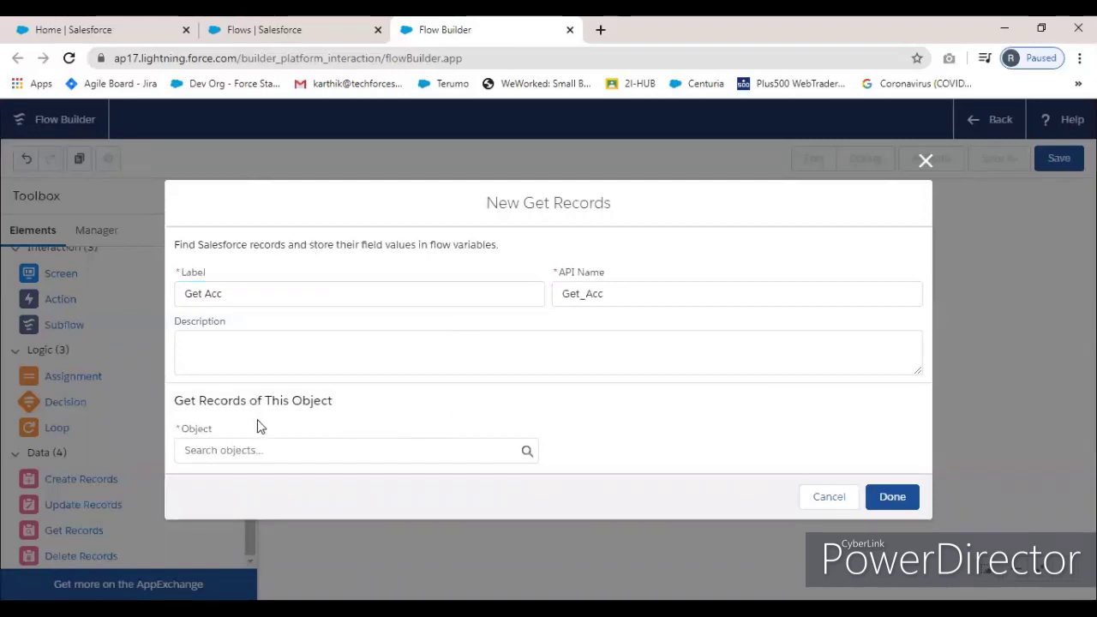
{"action": "left_click", "coordinate": [263, 449]}
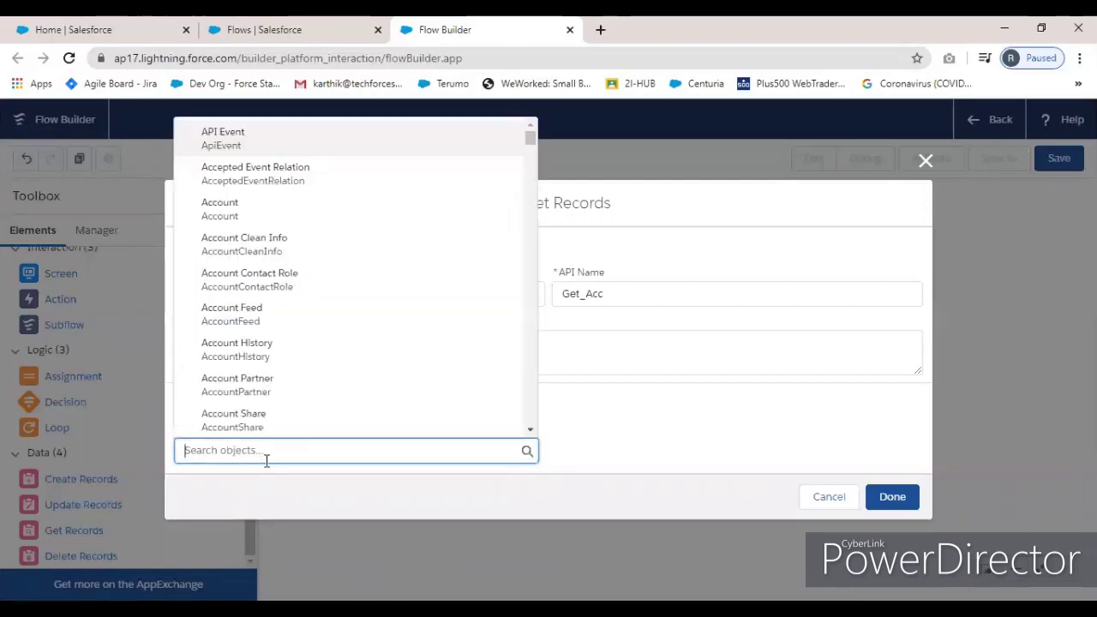
{"action": "type", "text": "Acc"}
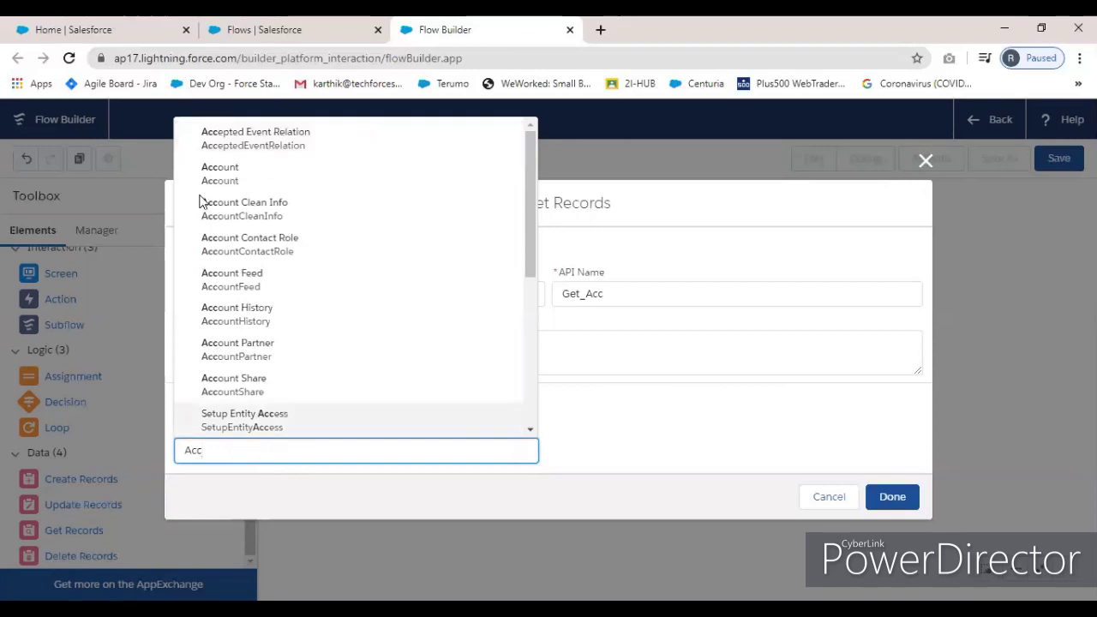
{"action": "left_click", "coordinate": [243, 174]}
Filter the Account records so that the Name field equals the VarAccountName variable
{"action": "scroll", "coordinate": [617, 347], "scroll_direction": "down", "scroll_amount": 2}
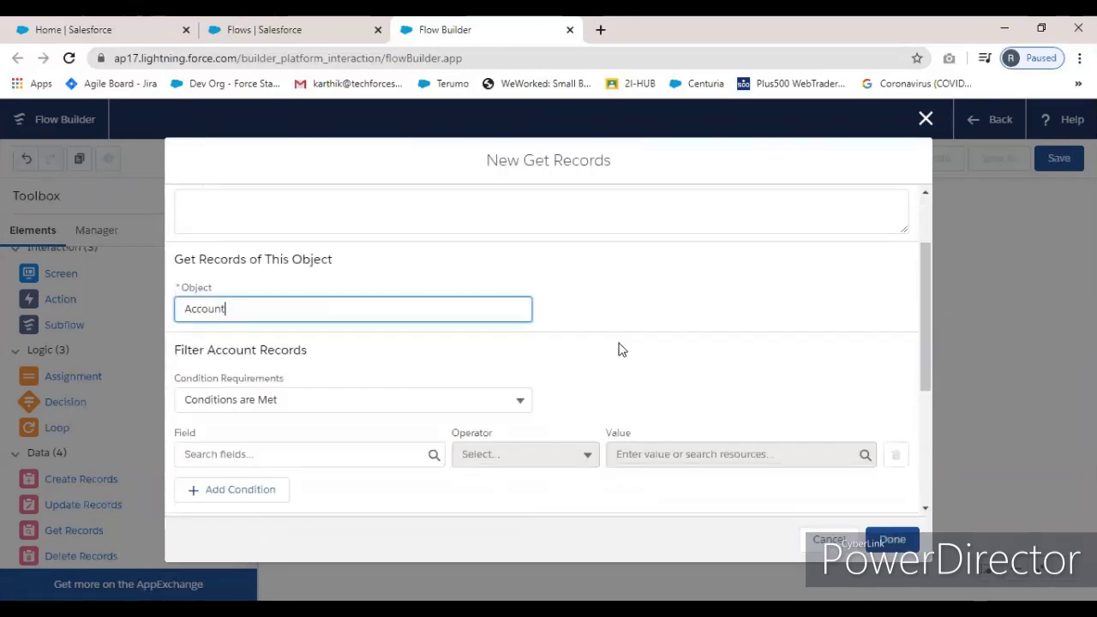
{"action": "left_click", "coordinate": [310, 393]}
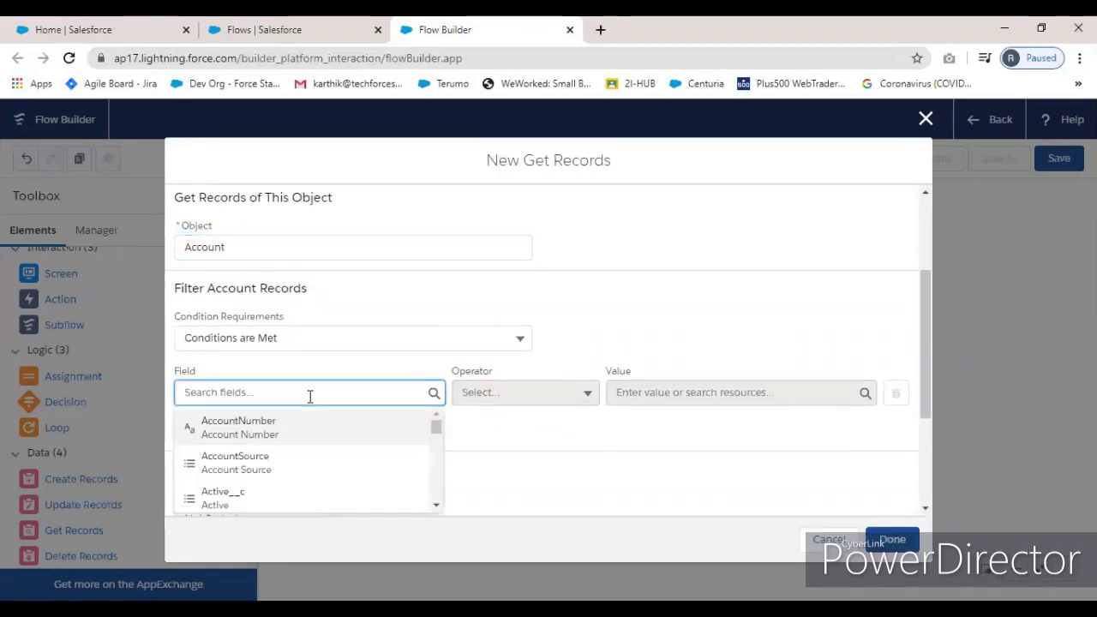
{"action": "type", "text": "name"}
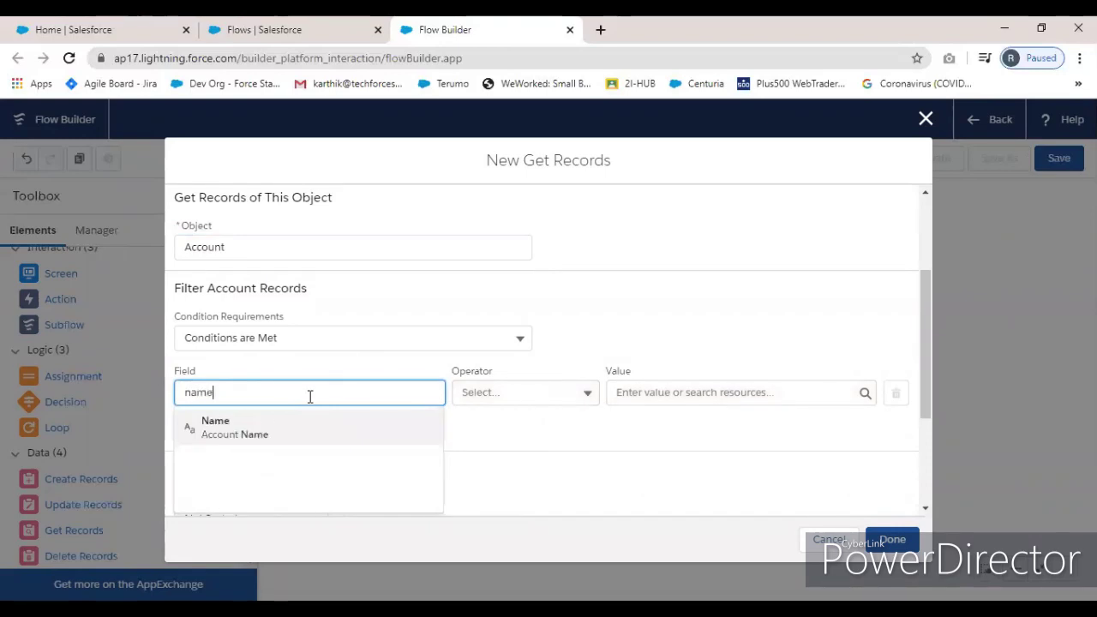
{"action": "left_click", "coordinate": [298, 436]}
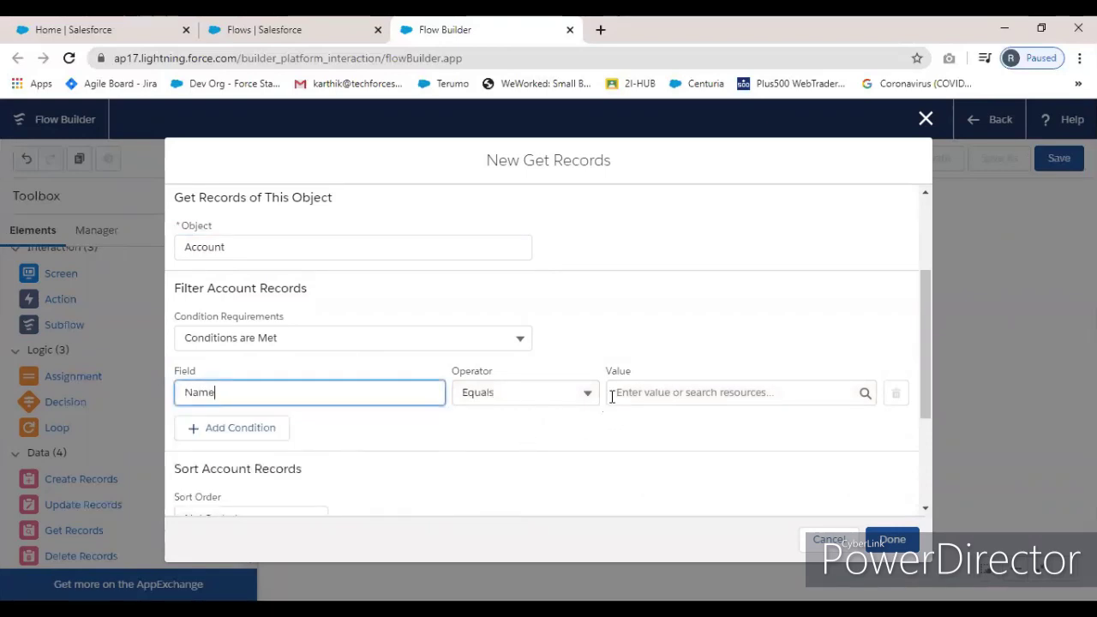
{"action": "left_click", "coordinate": [666, 392]}
{"action": "type", "text": "var"}
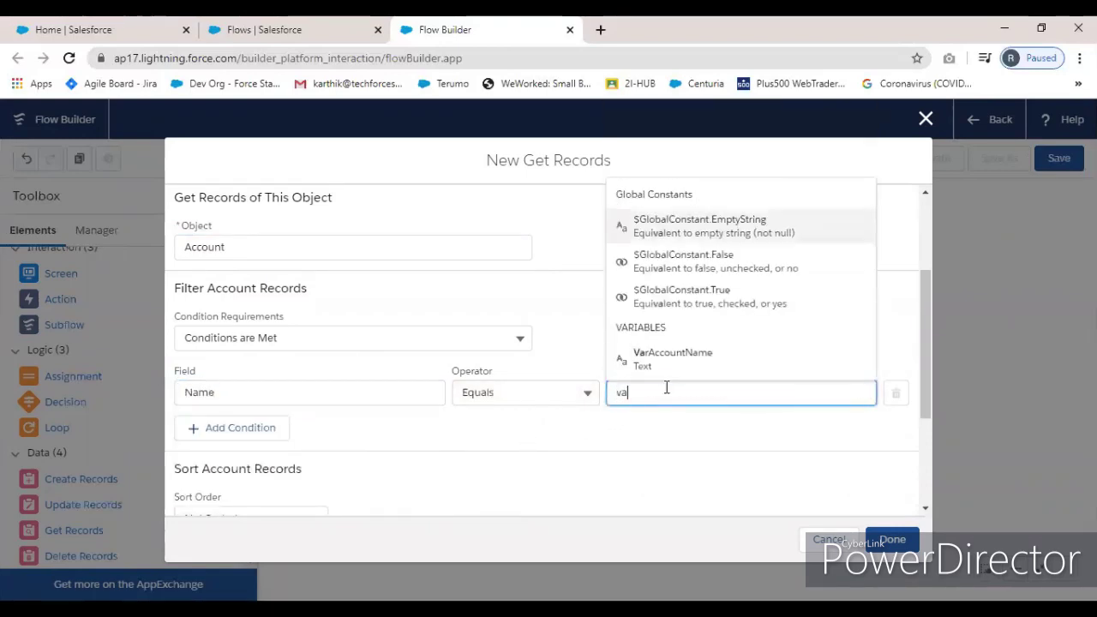
{"action": "left_click", "coordinate": [668, 358]}
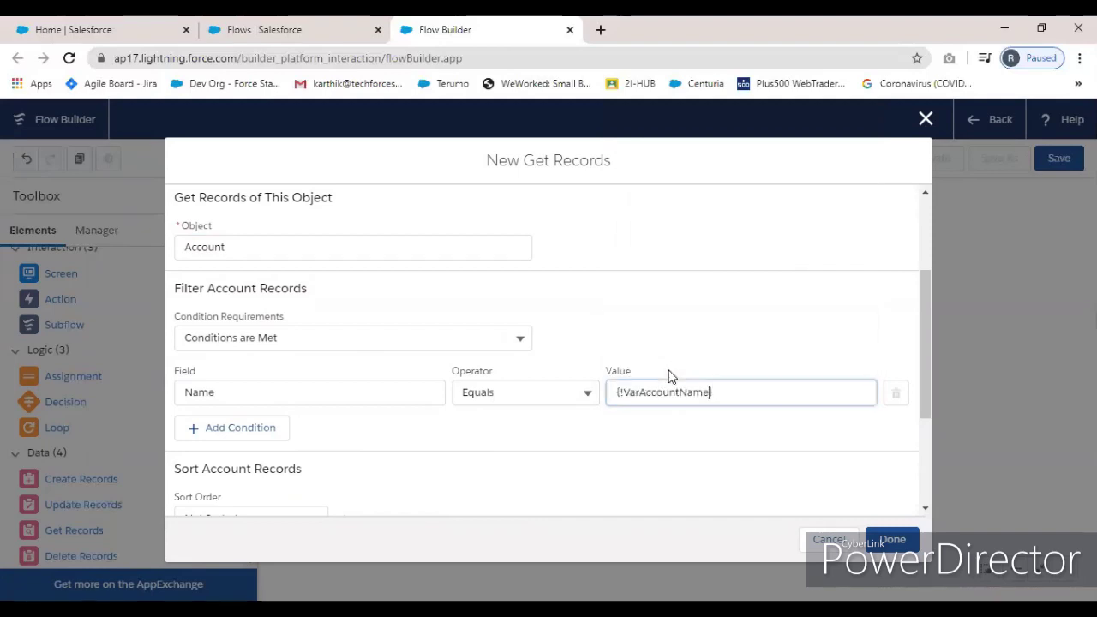
Set the record data storage to Choose fields and assign variables (advanced)
{"action": "scroll", "coordinate": [512, 431], "scroll_direction": "down", "scroll_amount": 2}
{"action": "scroll", "coordinate": [512, 431], "scroll_direction": "down", "scroll_amount": 1}
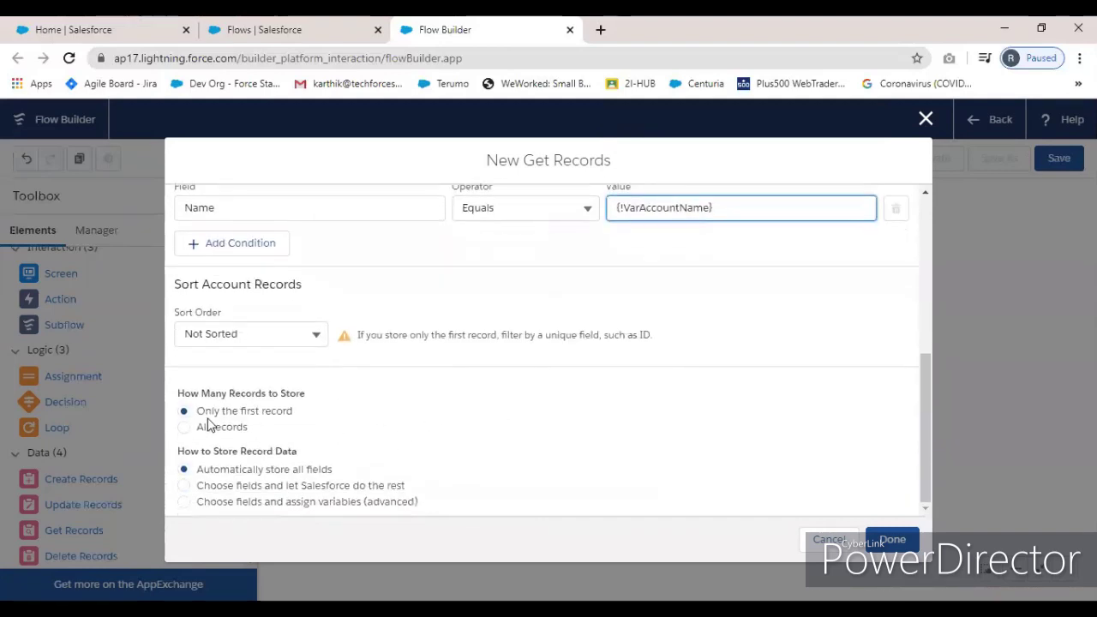
{"action": "left_click", "coordinate": [185, 501]}
{"action": "scroll", "coordinate": [484, 451], "scroll_direction": "down", "scroll_amount": 2}
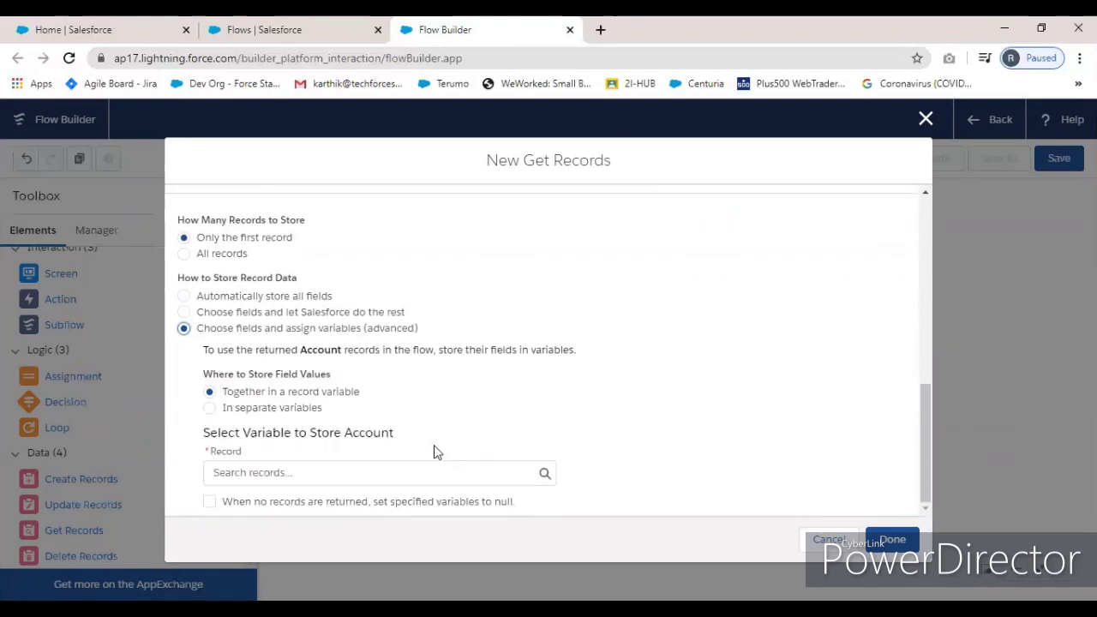
Try to enter GetAccDetails directly as the record variable that stores the Account
{"action": "left_click", "coordinate": [383, 473]}
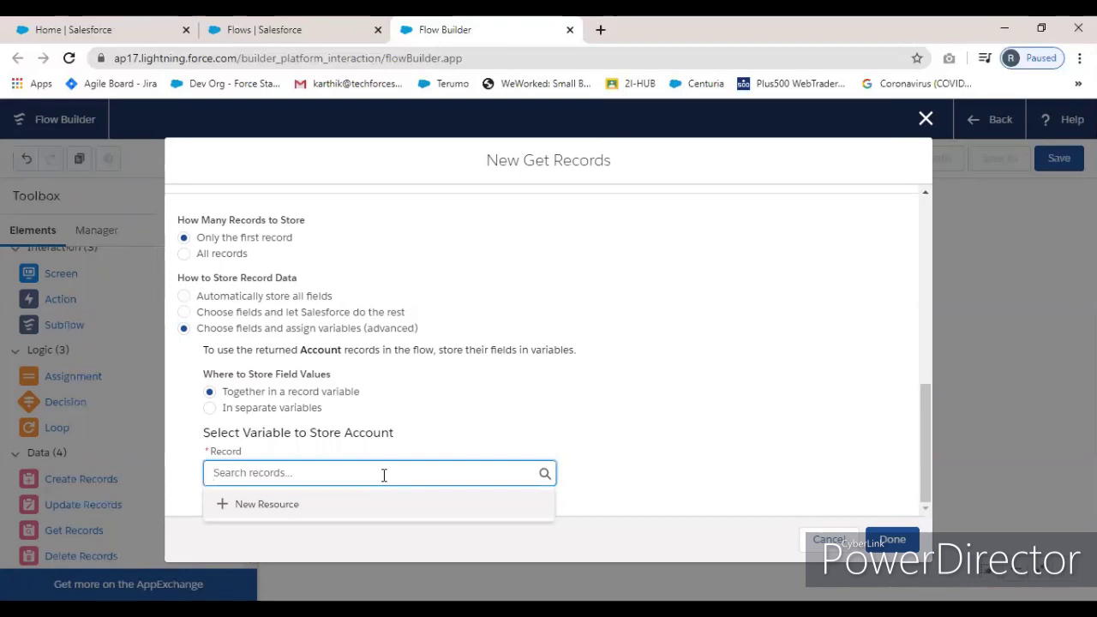
{"action": "type", "text": "GetAcc"}
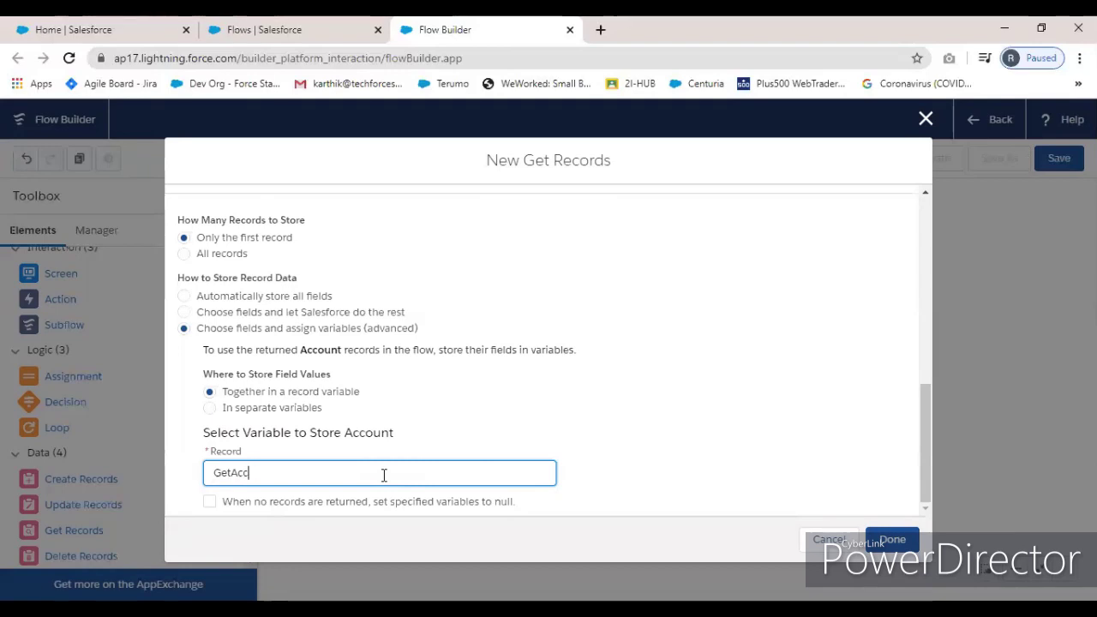
{"action": "type", "text": "Detai"}
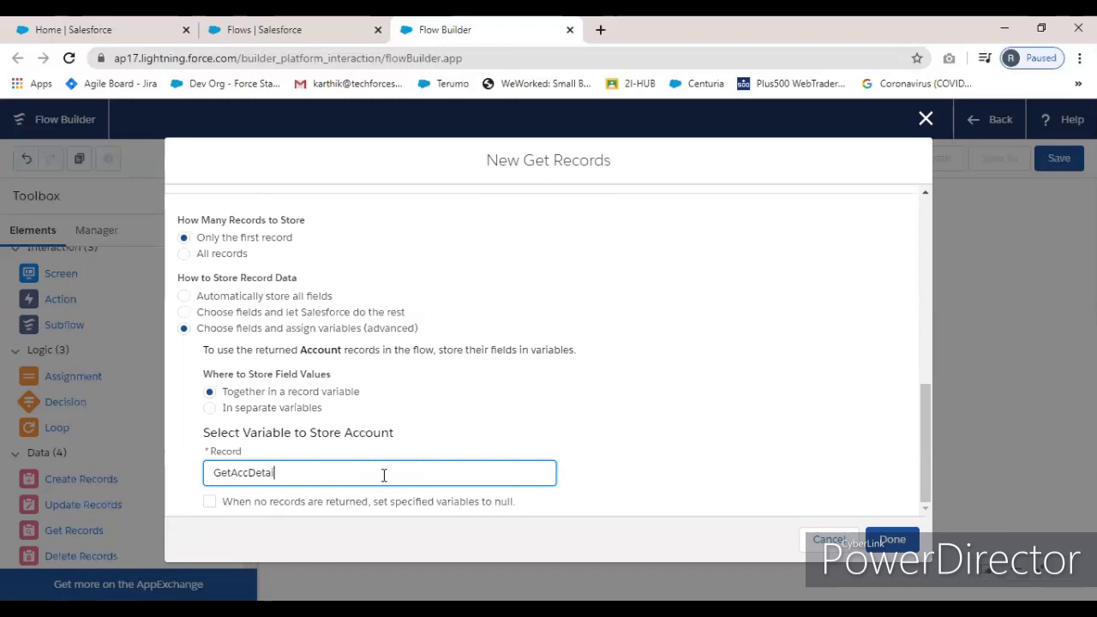
{"action": "type", "text": "ls"}
{"action": "left_click", "coordinate": [634, 448]}
{"action": "scroll", "coordinate": [630, 449], "scroll_direction": "down", "scroll_amount": 2}
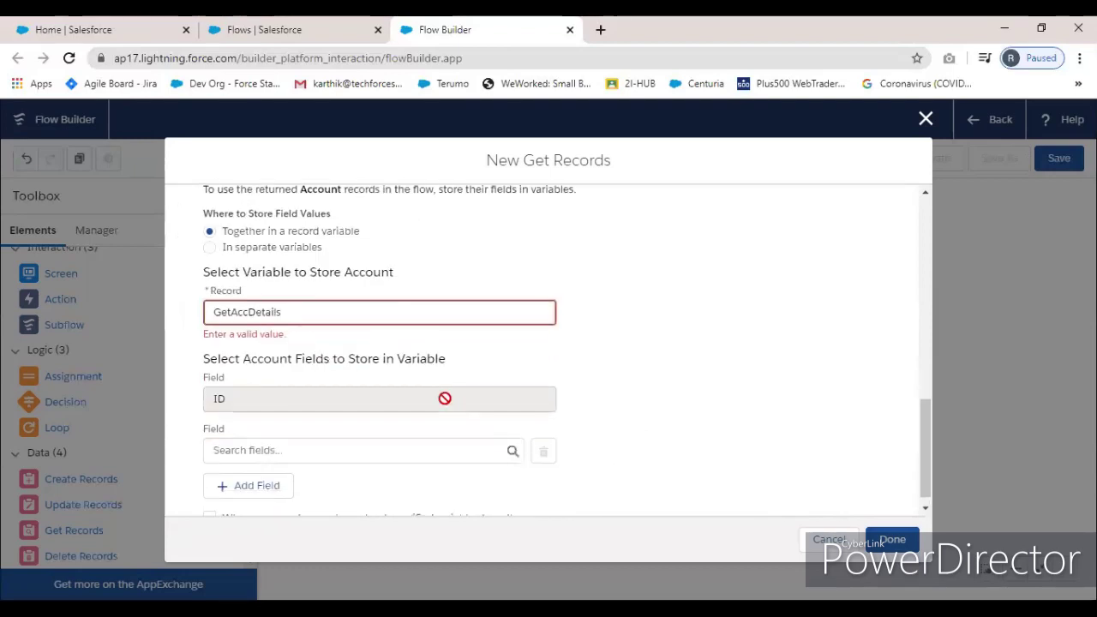
Clear the record entry, reusing its name for a new Variable resource called GetAccDetails with data type Record
{"action": "left_click_drag", "start_coordinate": [316, 319], "coordinate": [172, 311]}
{"action": "key", "text": "ctrl+c"}
{"action": "key", "text": "BackSpace"}
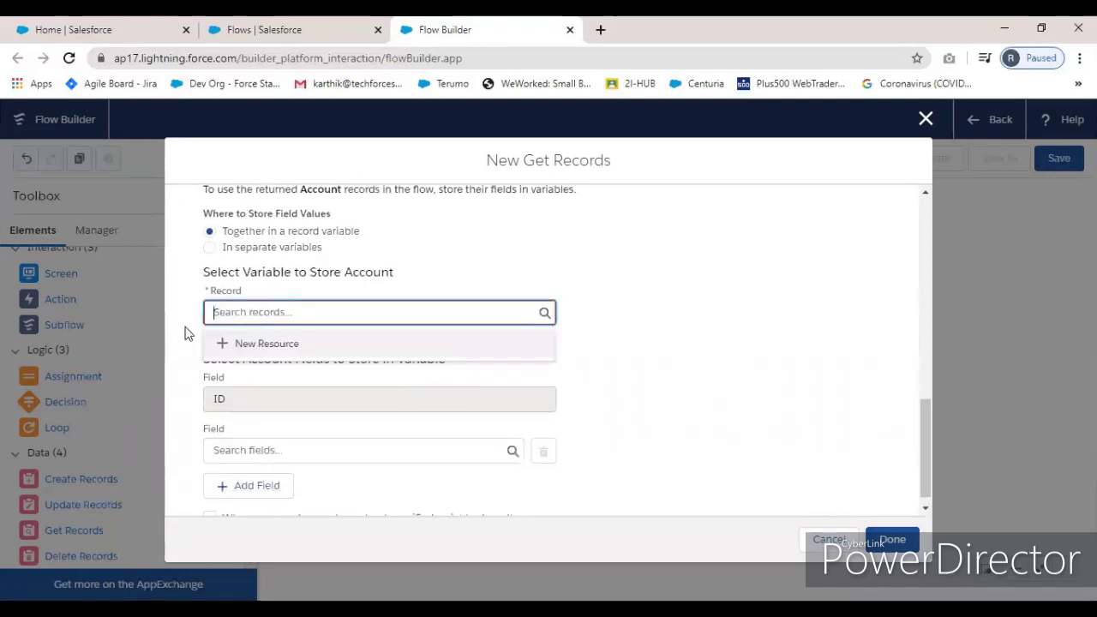
{"action": "left_click", "coordinate": [245, 350]}
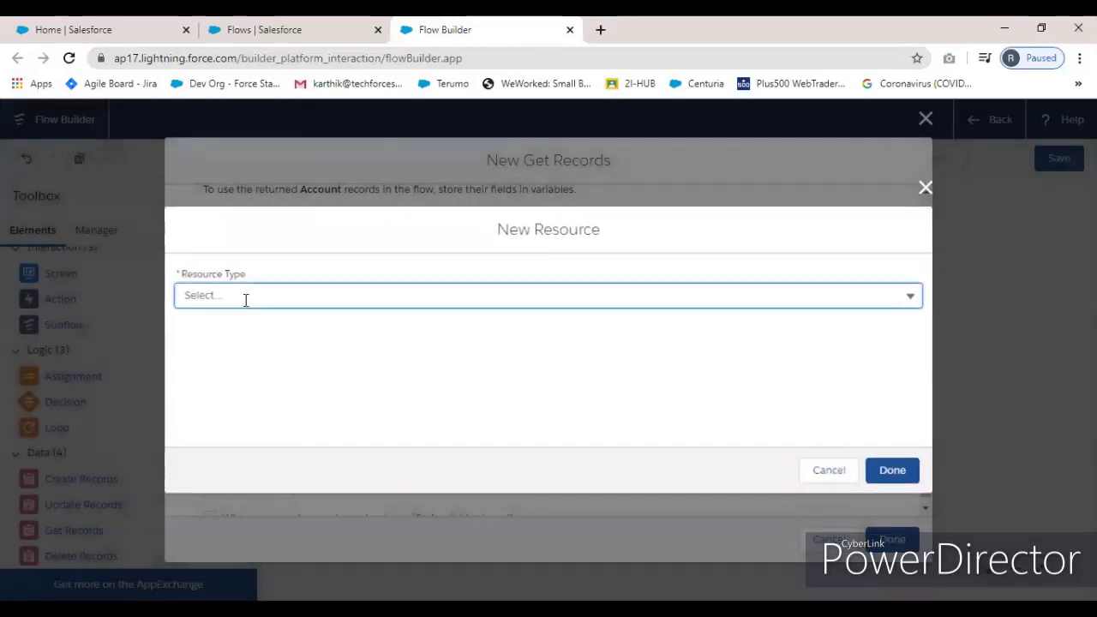
{"action": "left_click", "coordinate": [245, 295]}
{"action": "left_click", "coordinate": [232, 331]}
{"action": "left_click", "coordinate": [221, 331]}
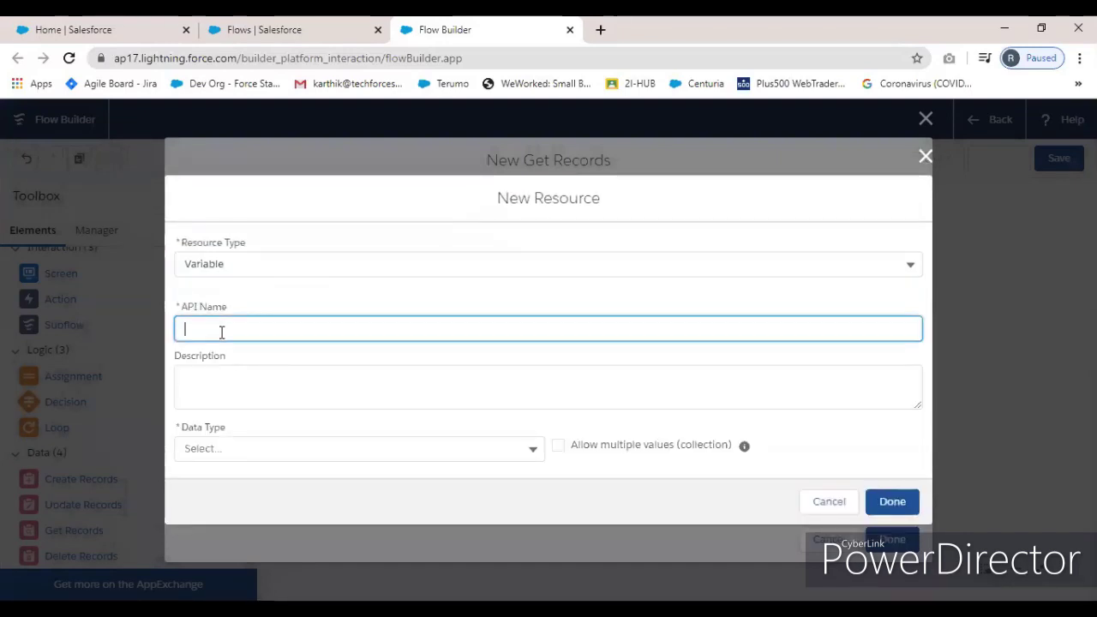
{"action": "key", "text": "ctrl+v"}
{"action": "left_click", "coordinate": [258, 448]}
{"action": "left_click", "coordinate": [257, 203]}
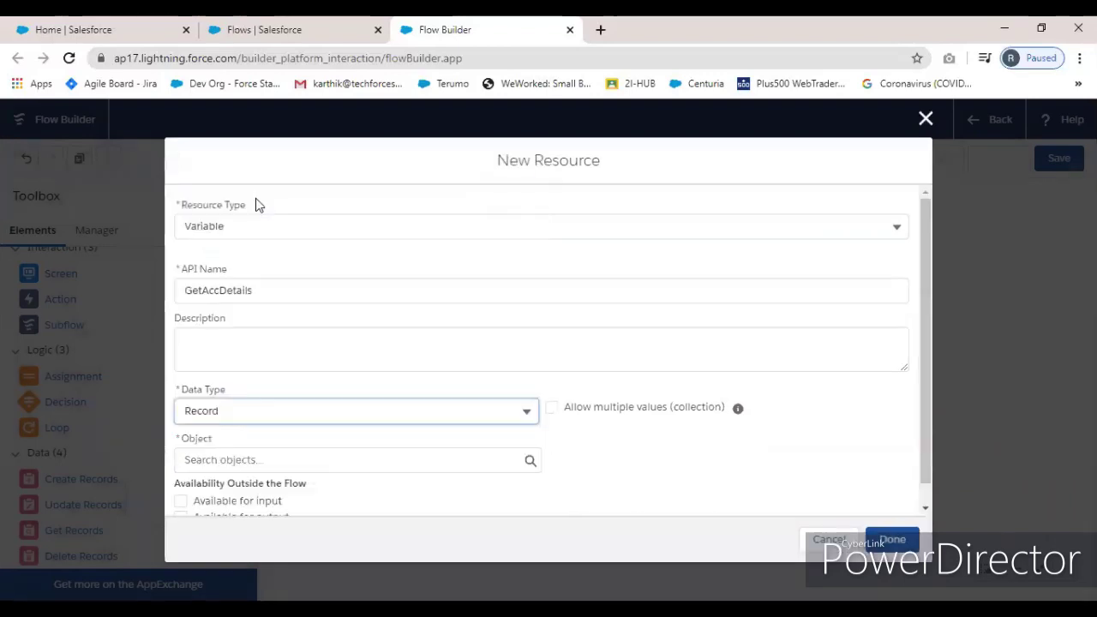
{"action": "scroll", "coordinate": [599, 455], "scroll_direction": "down", "scroll_amount": 1}
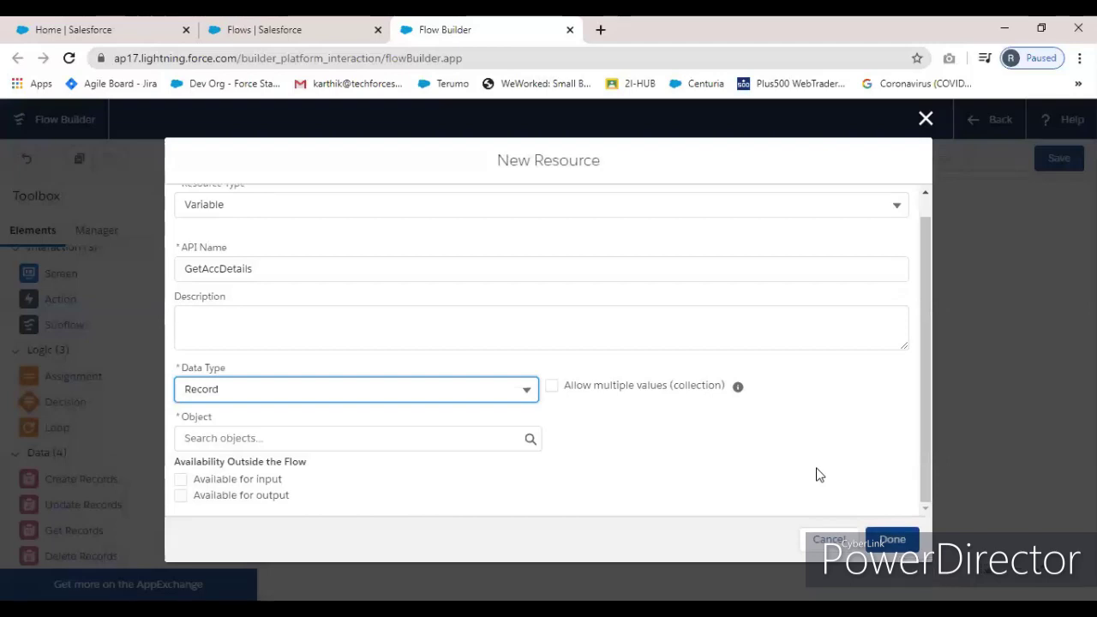
{"action": "key", "text": "Return"}
Set the GetAccDetails variable's object to Account and finish creating the resource
{"action": "left_click", "coordinate": [405, 441]}
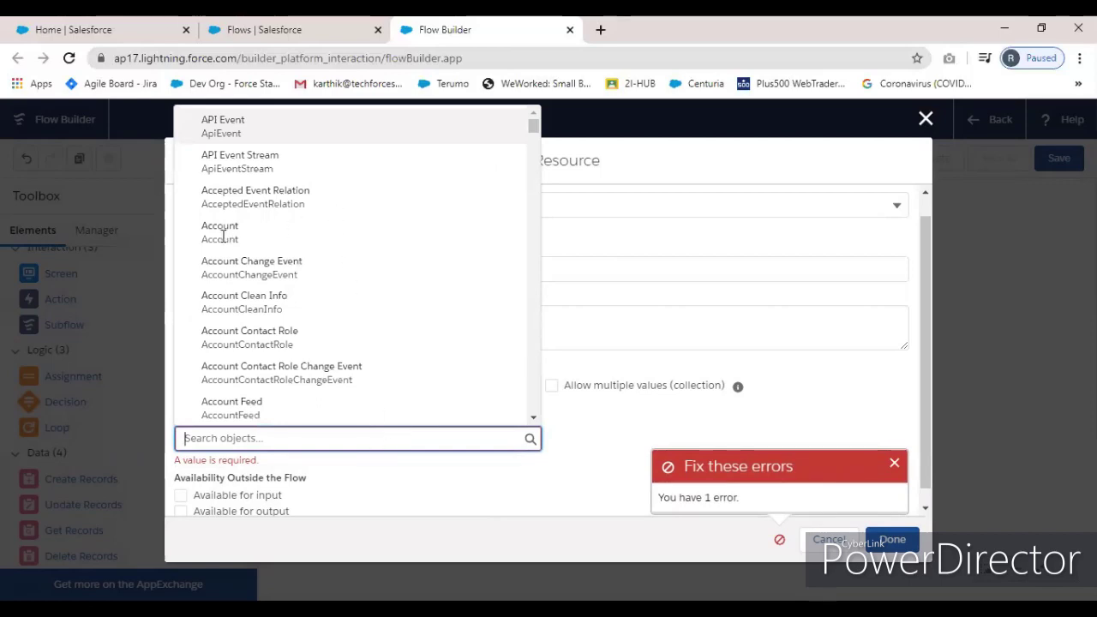
{"action": "left_click", "coordinate": [334, 300]}
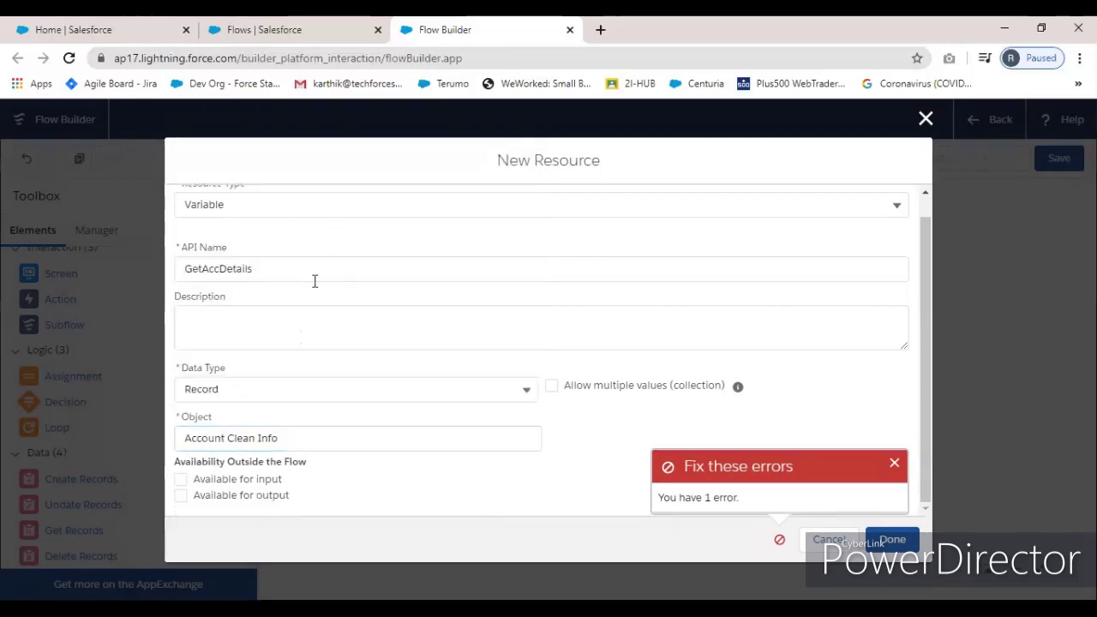
{"action": "left_click", "coordinate": [255, 443]}
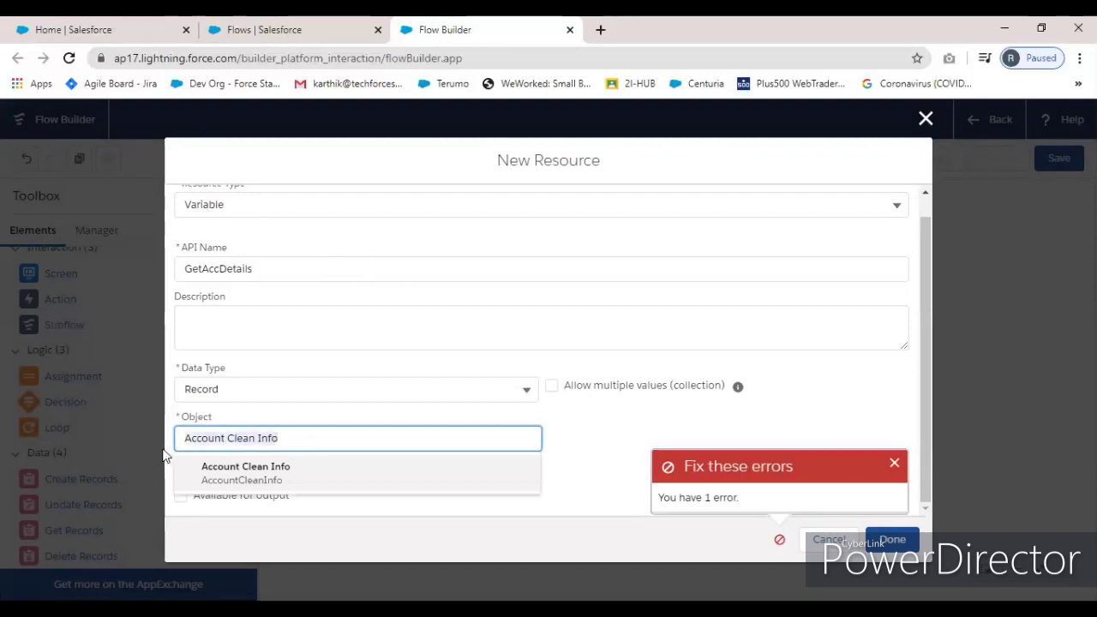
{"action": "key", "text": "ctrl+a"}
{"action": "type", "text": "acc"}
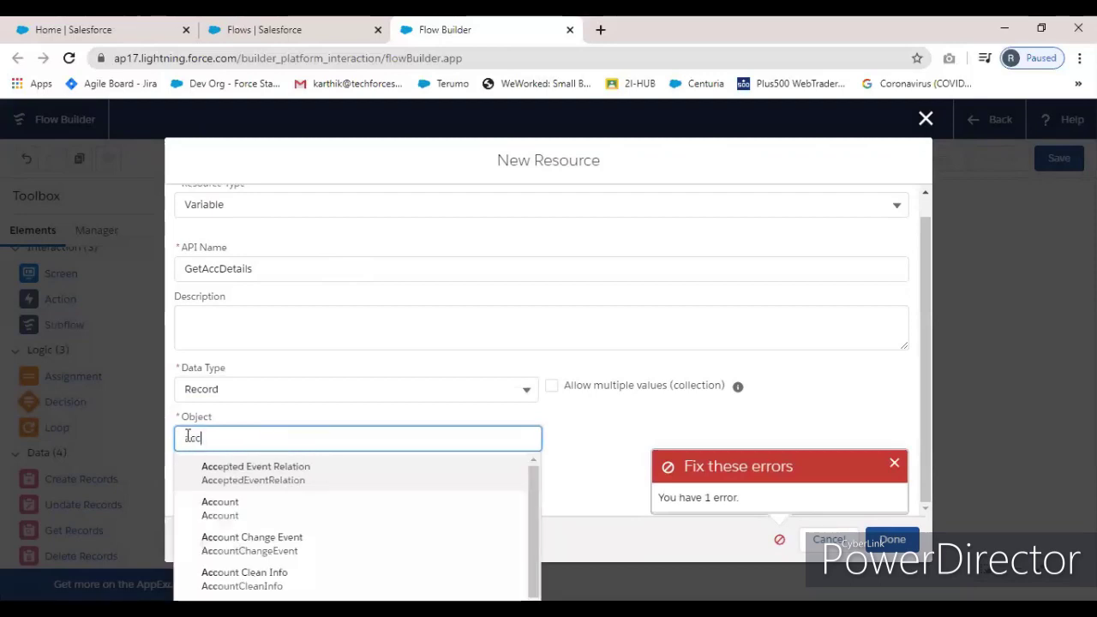
{"action": "left_click", "coordinate": [288, 504]}
{"action": "left_click", "coordinate": [570, 429]}
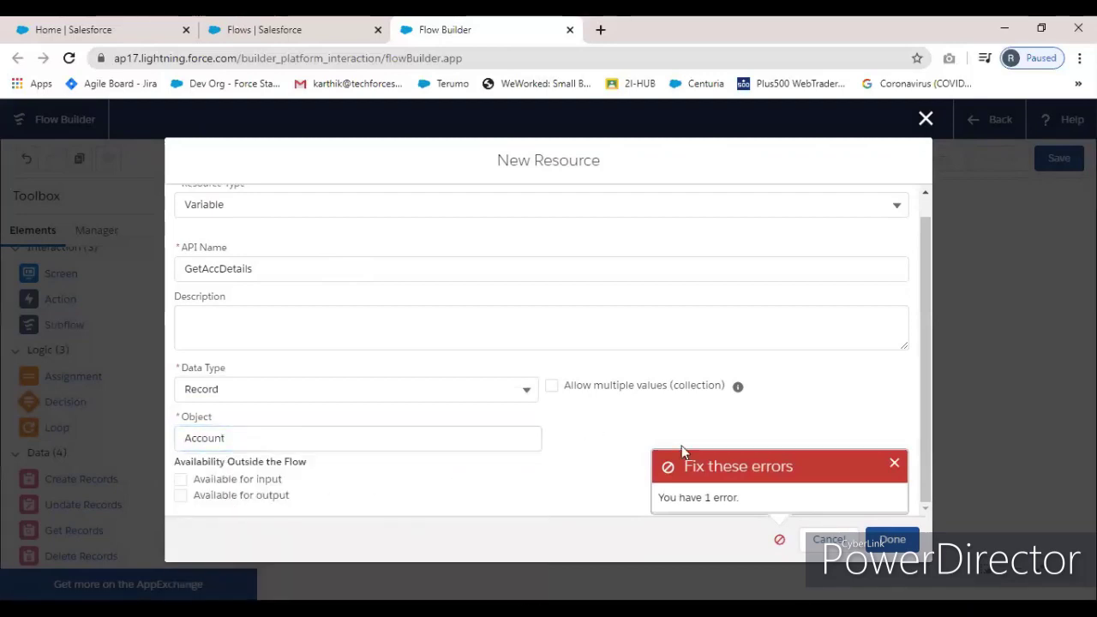
{"action": "left_click", "coordinate": [824, 456]}
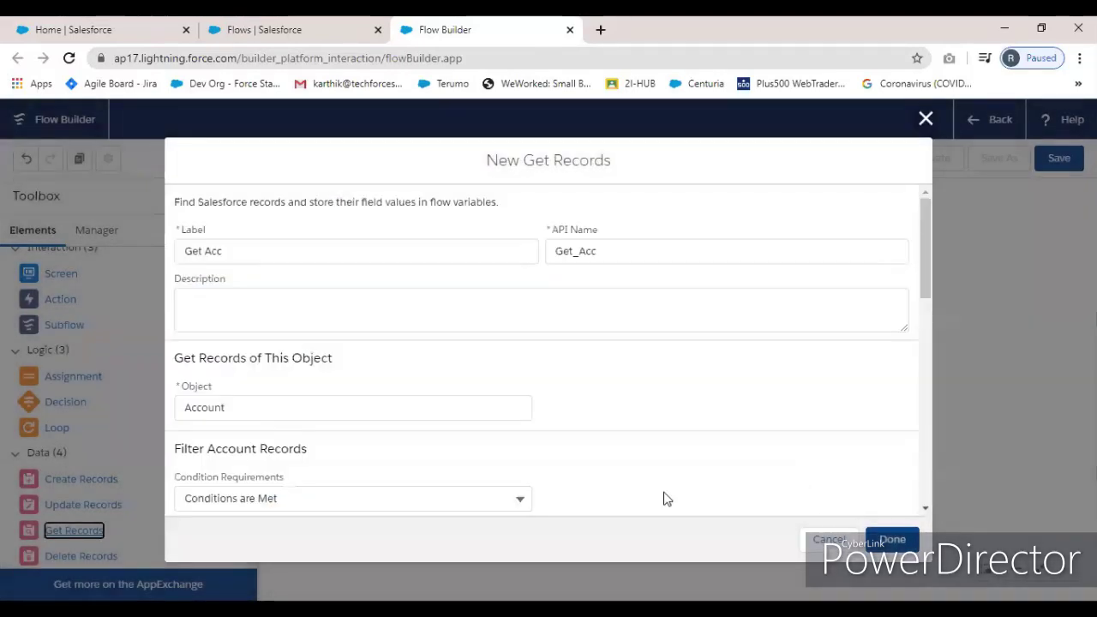
Choose the account's Name as a field to store in the GetAccDetails record variable
{"action": "scroll", "coordinate": [476, 446], "scroll_direction": "down", "scroll_amount": 2}
{"action": "scroll", "coordinate": [470, 446], "scroll_direction": "down", "scroll_amount": 5}
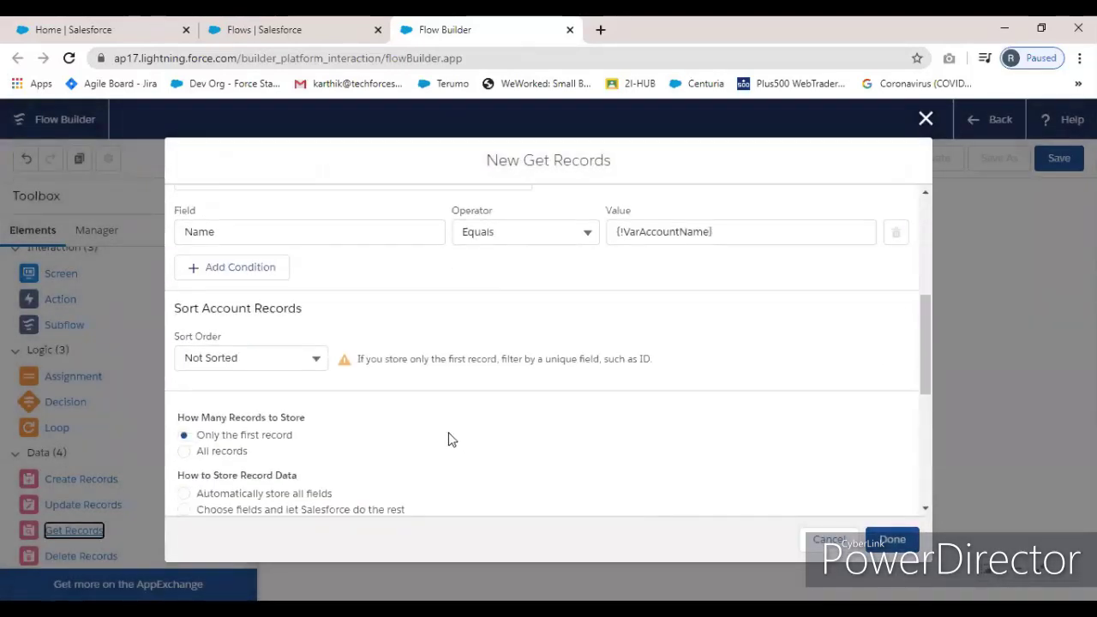
{"action": "scroll", "coordinate": [447, 433], "scroll_direction": "down", "scroll_amount": 2}
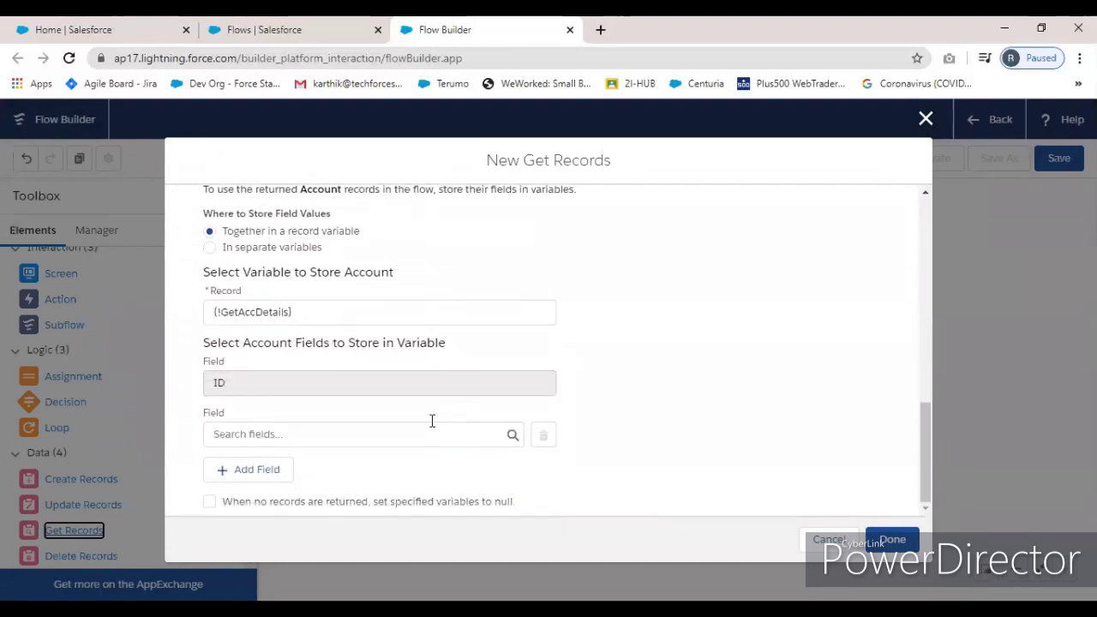
{"action": "left_click", "coordinate": [257, 435]}
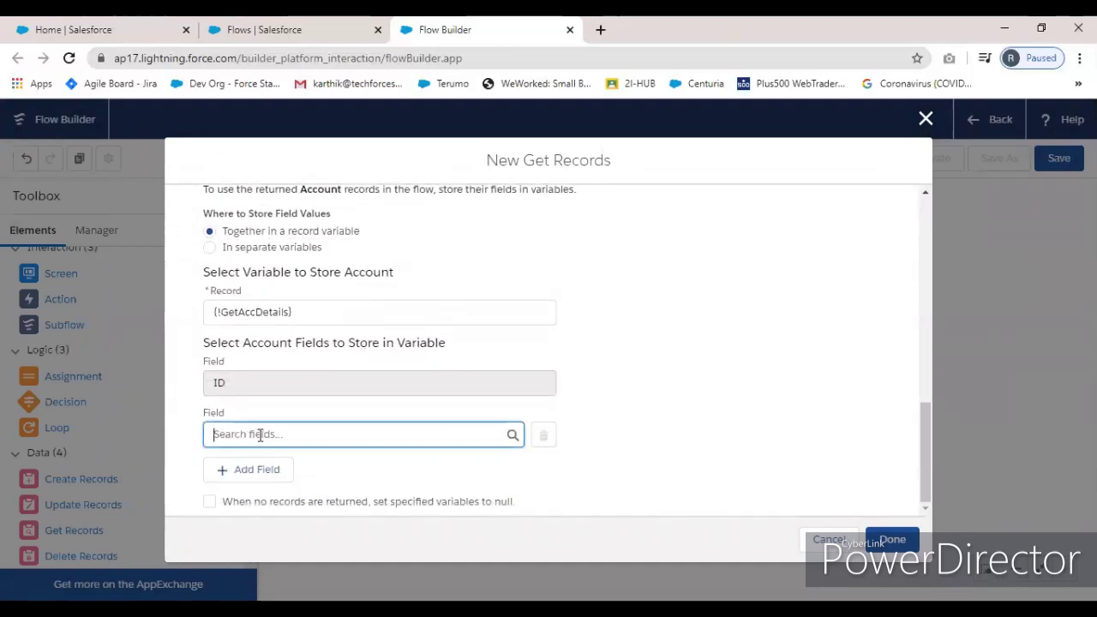
{"action": "type", "text": "A"}
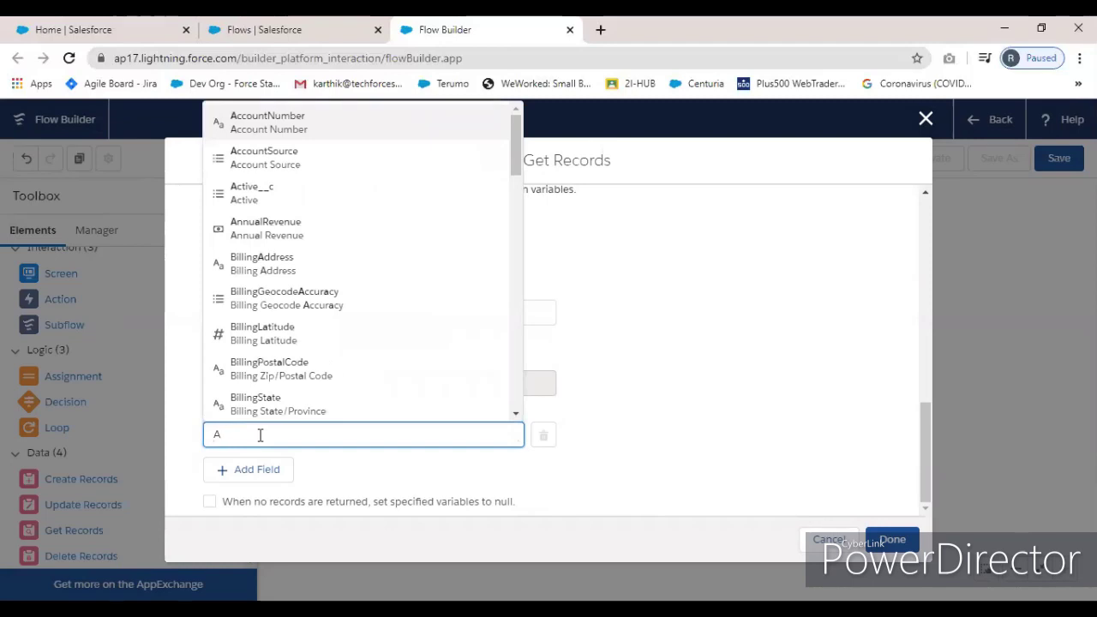
{"action": "type", "text": "cc"}
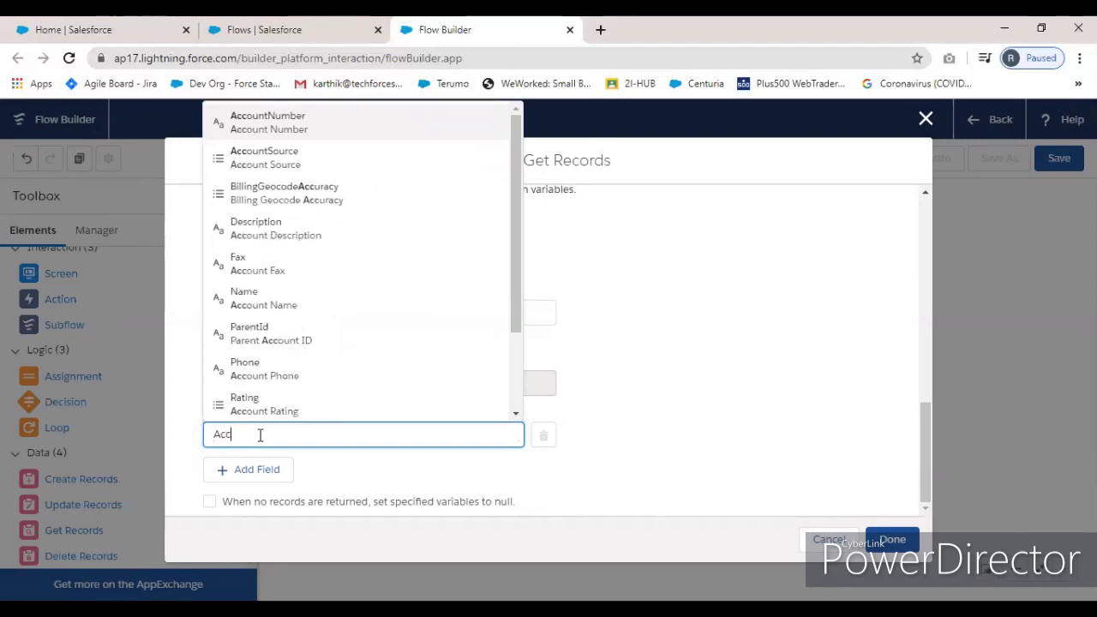
{"action": "type", "text": "ount"}
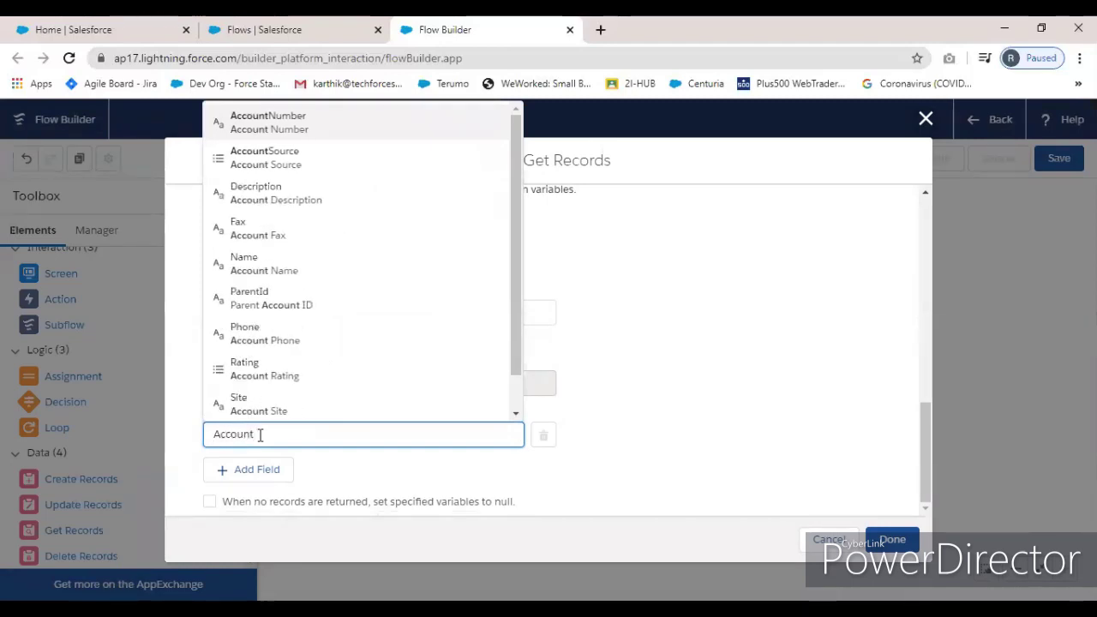
{"action": "type", "text": " Na"}
{"action": "left_click", "coordinate": [232, 396]}
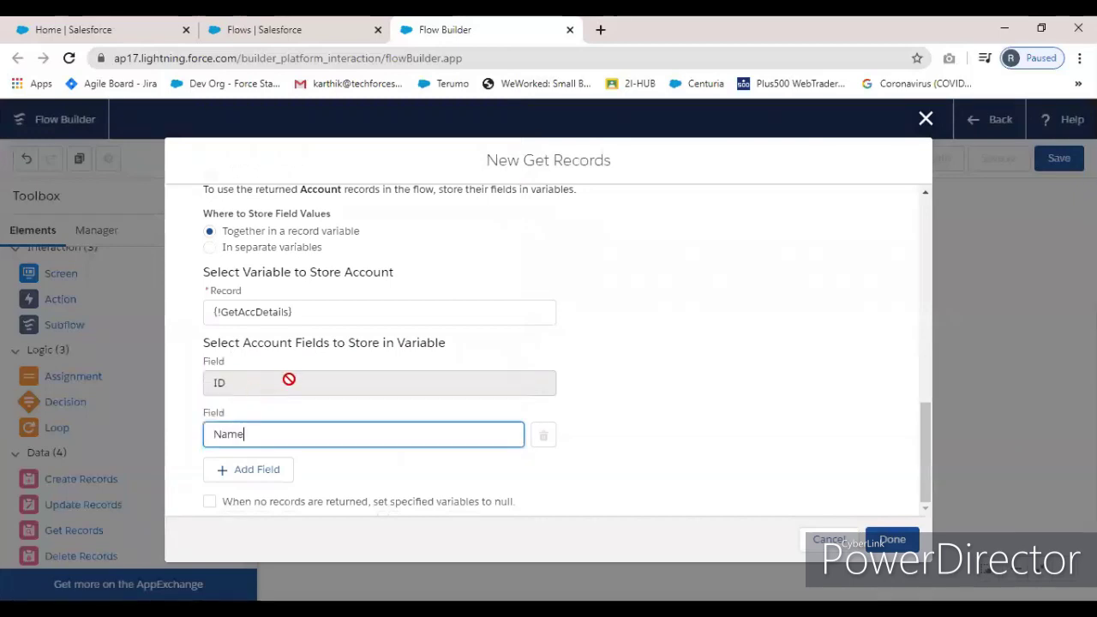
Add AnnualRevenue as another Account field to store in the record variable
{"action": "left_click", "coordinate": [274, 477]}
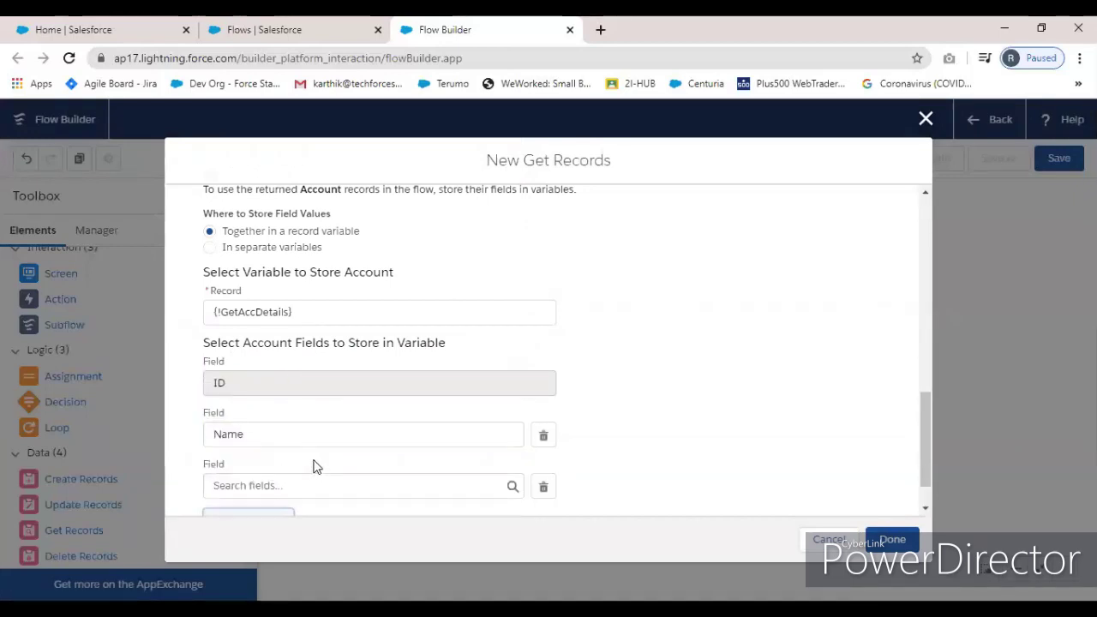
{"action": "left_click", "coordinate": [260, 485]}
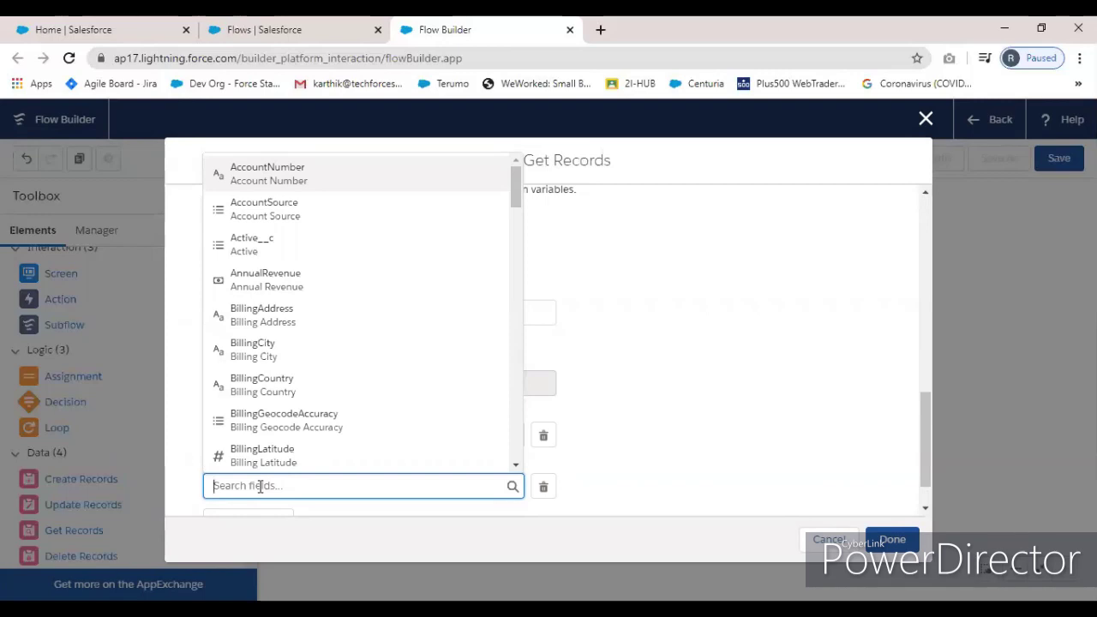
{"action": "type", "text": "ann"}
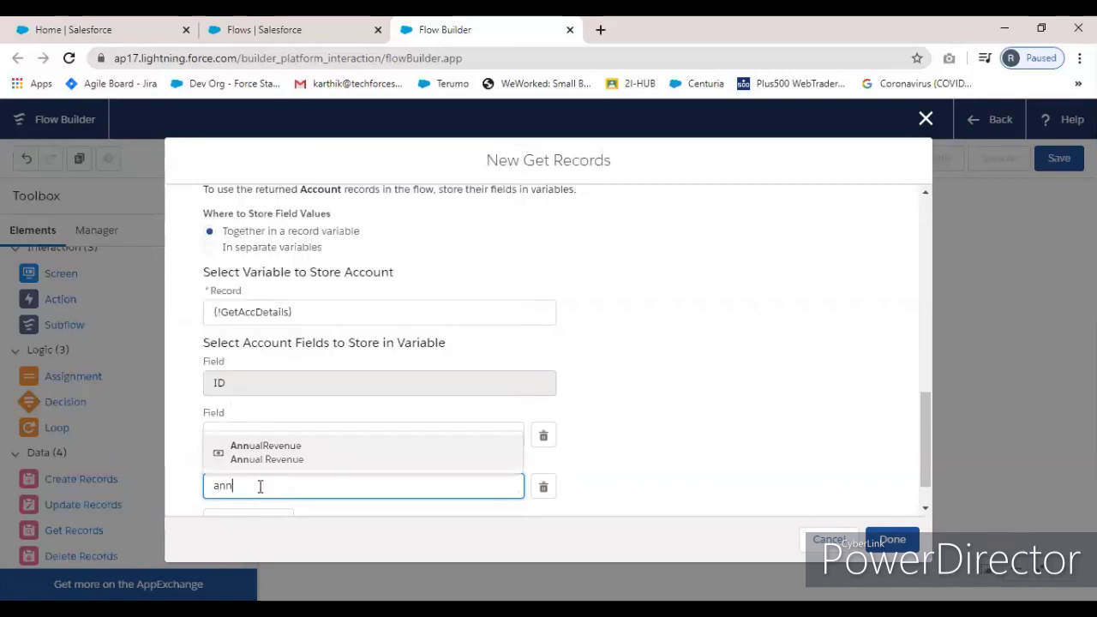
{"action": "left_click", "coordinate": [317, 460]}
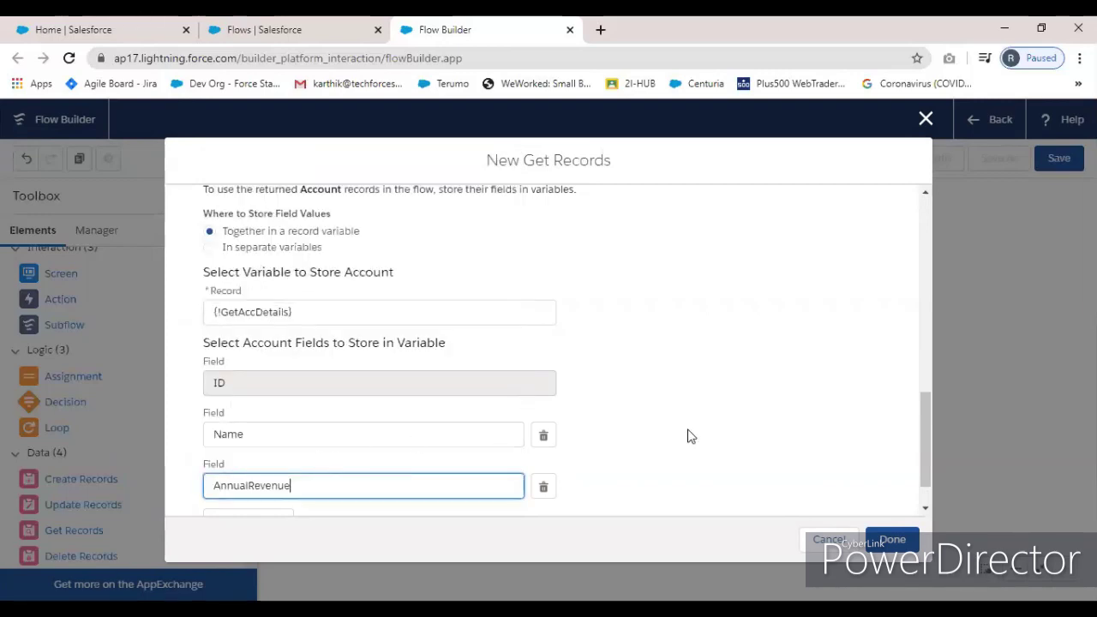
{"action": "scroll", "coordinate": [715, 436], "scroll_direction": "down", "scroll_amount": 1}
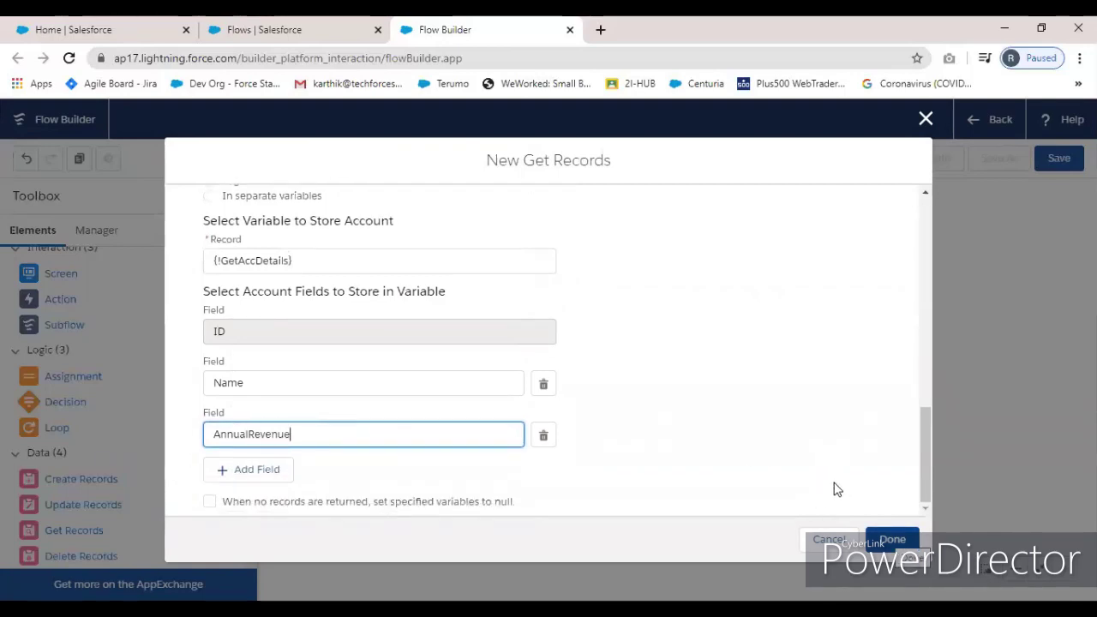
Finish the Get Records element and connect the First Page screen to Get Acc
{"action": "key", "text": "Return"}
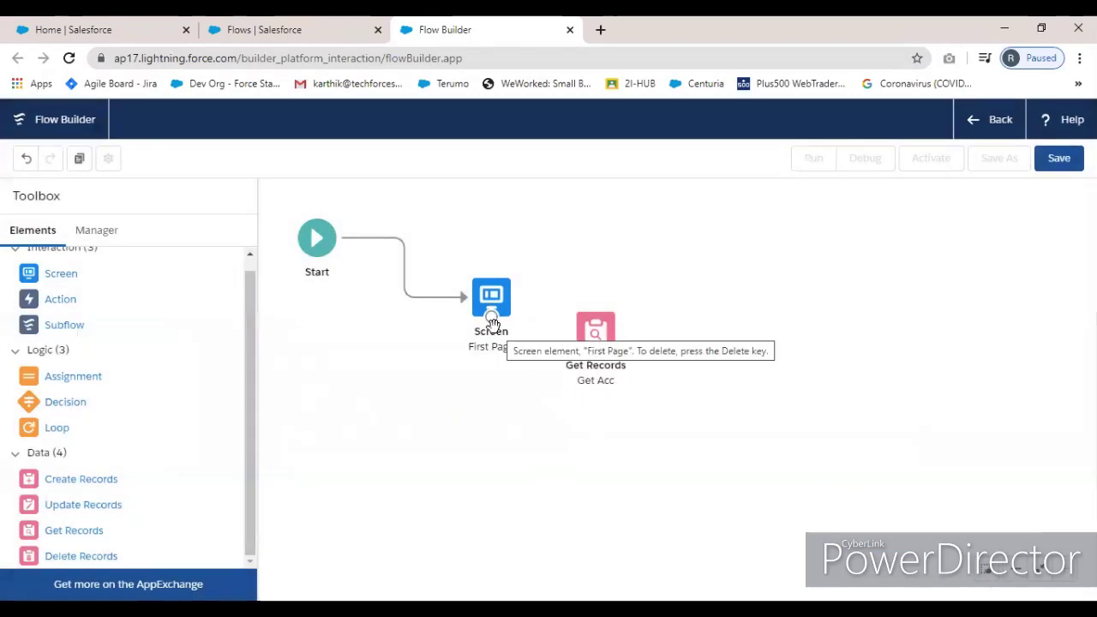
{"action": "left_click", "coordinate": [492, 319]}
{"action": "left_click_drag", "start_coordinate": [489, 317], "coordinate": [592, 347]}
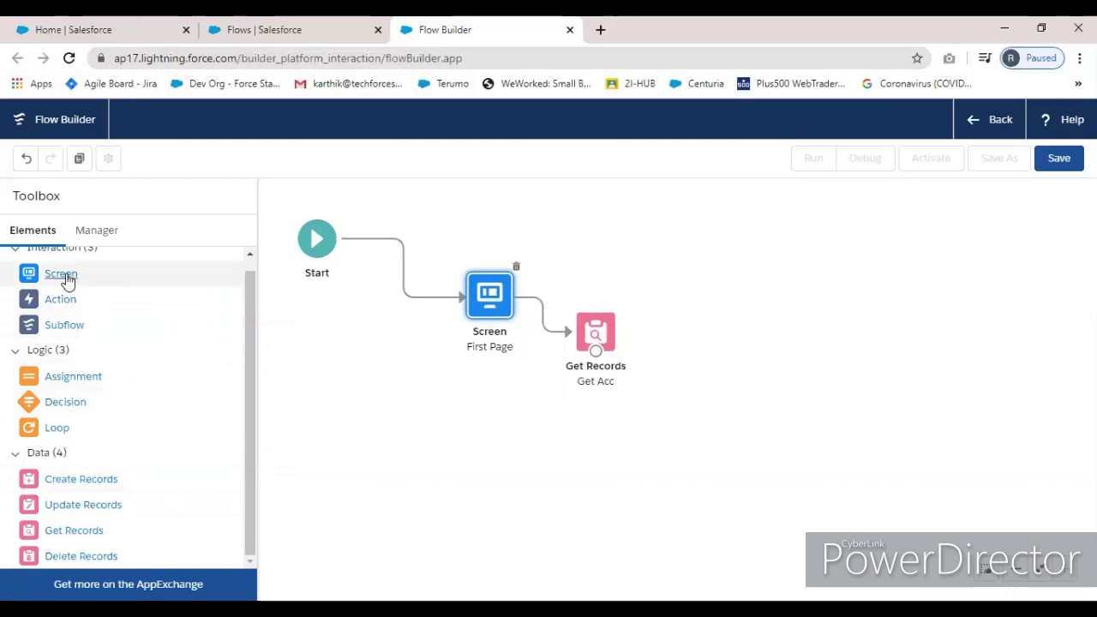
Add a second Screen element to the flow and place a Text input labelled Account Name on it
{"action": "left_click_drag", "start_coordinate": [68, 283], "coordinate": [520, 394]}
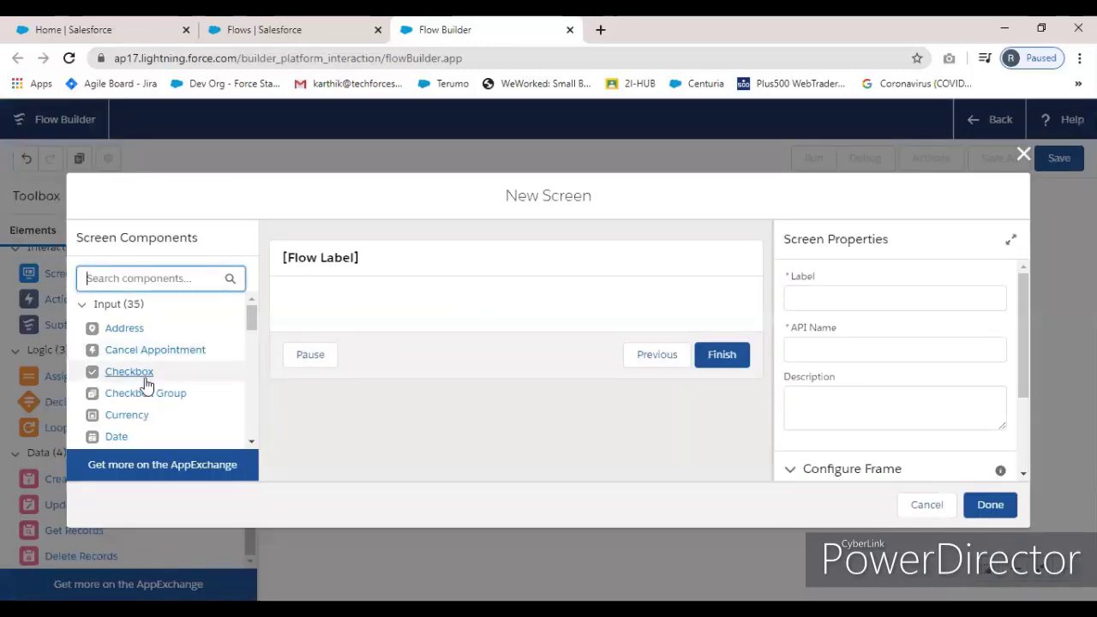
{"action": "type", "text": "tex"}
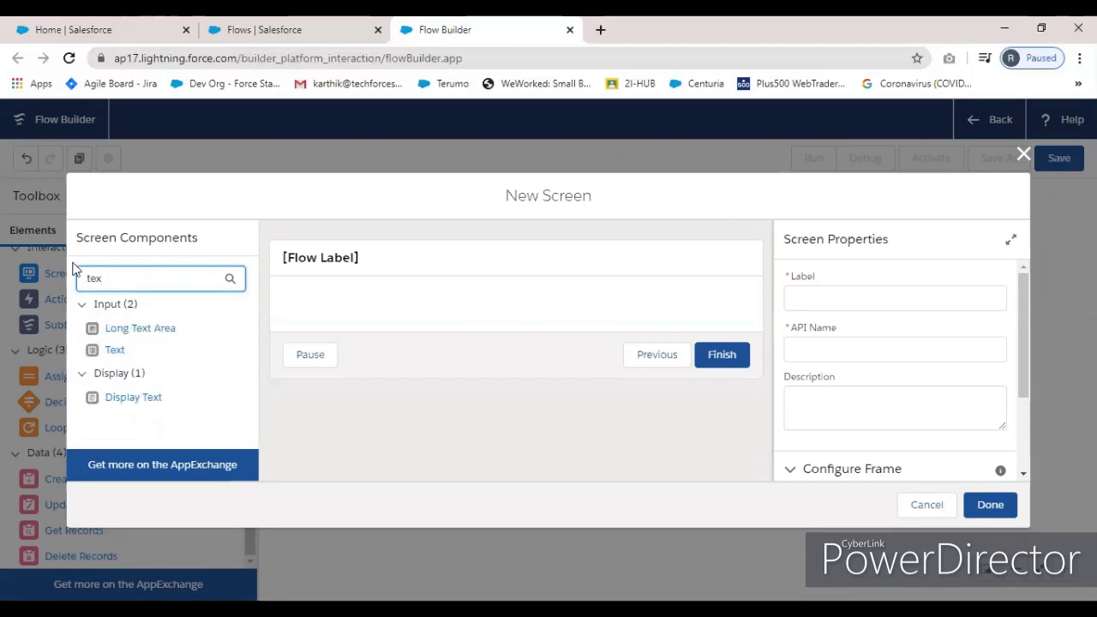
{"action": "left_click", "coordinate": [115, 353]}
{"action": "left_click", "coordinate": [115, 352]}
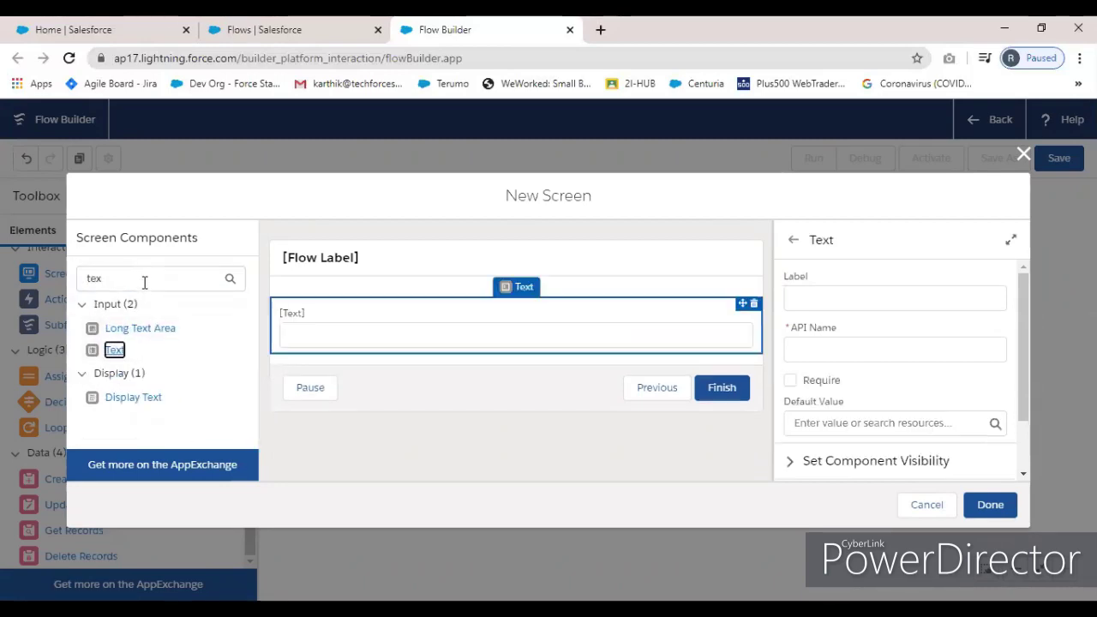
{"action": "left_click", "coordinate": [817, 294]}
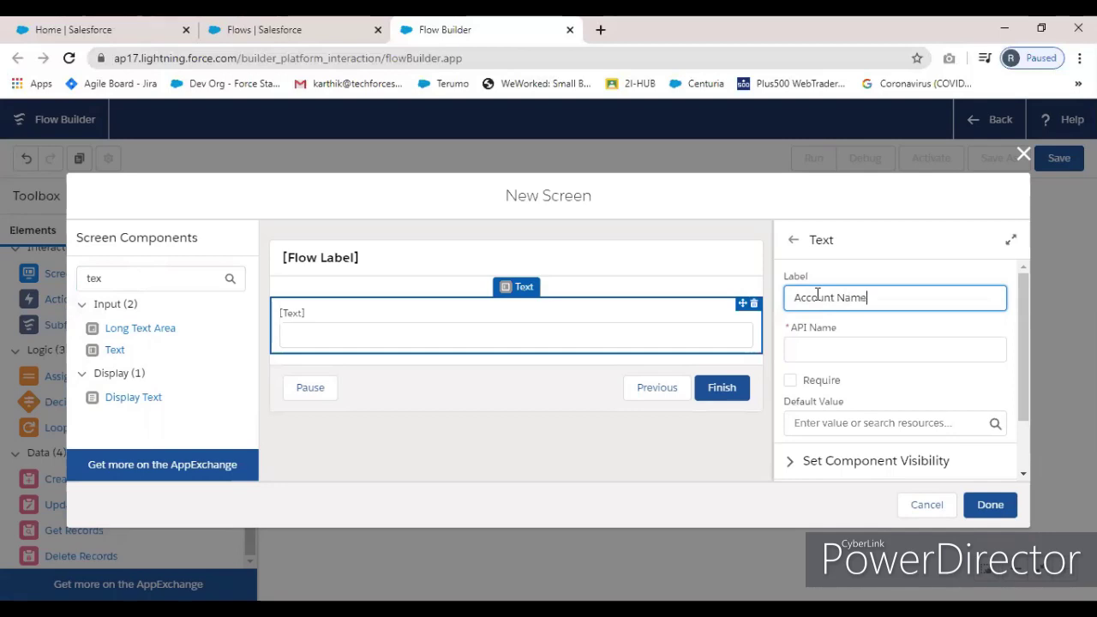
{"action": "left_click", "coordinate": [599, 330]}
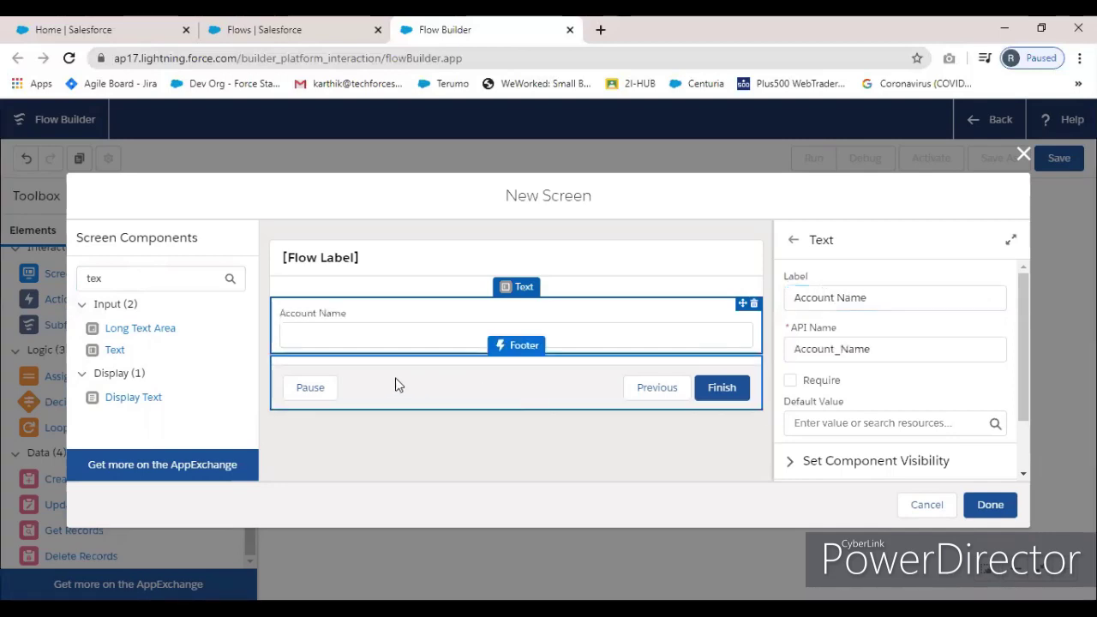
Add a Currency input labelled Annual Revenue to the new screen below Account Name
{"action": "double_click", "coordinate": [129, 277]}
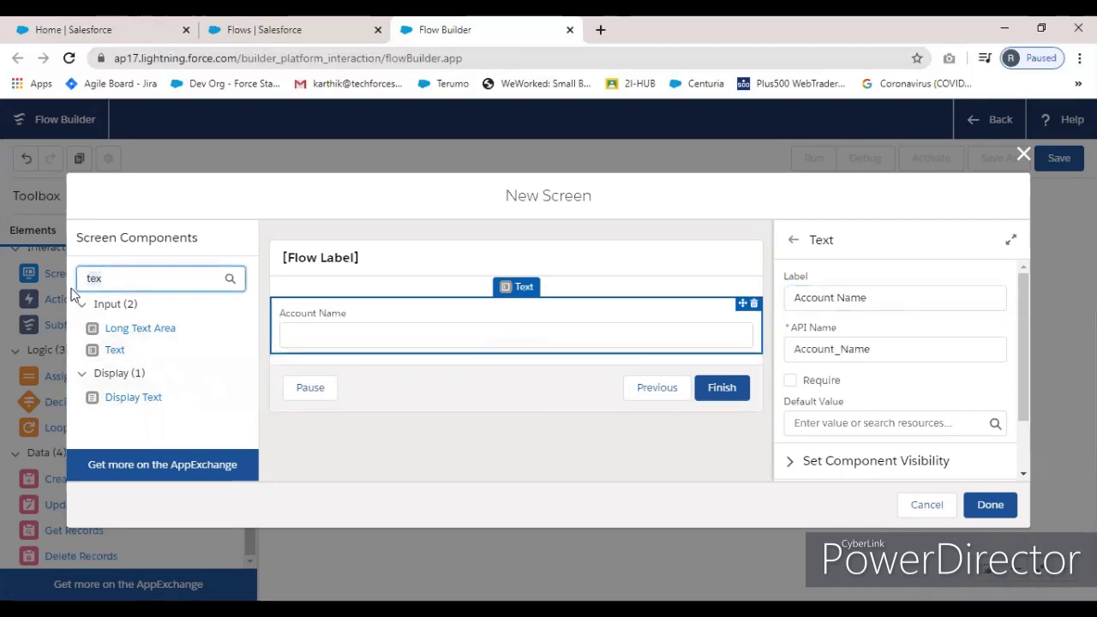
{"action": "type", "text": "curr"}
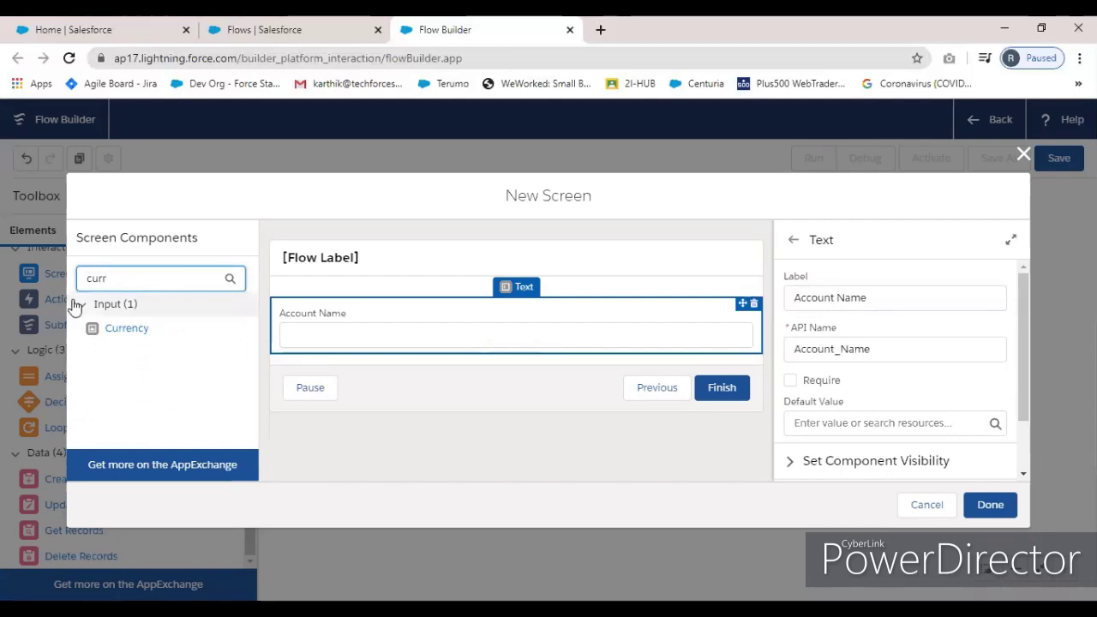
{"action": "left_click", "coordinate": [116, 331]}
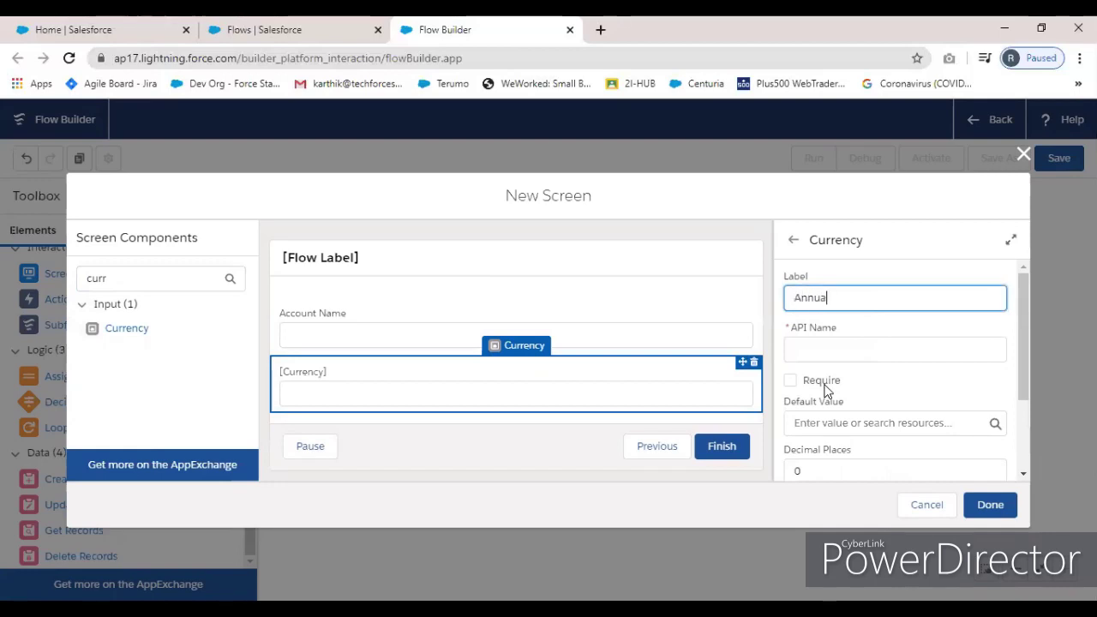
{"action": "type", "text": "Annual Revenue"}
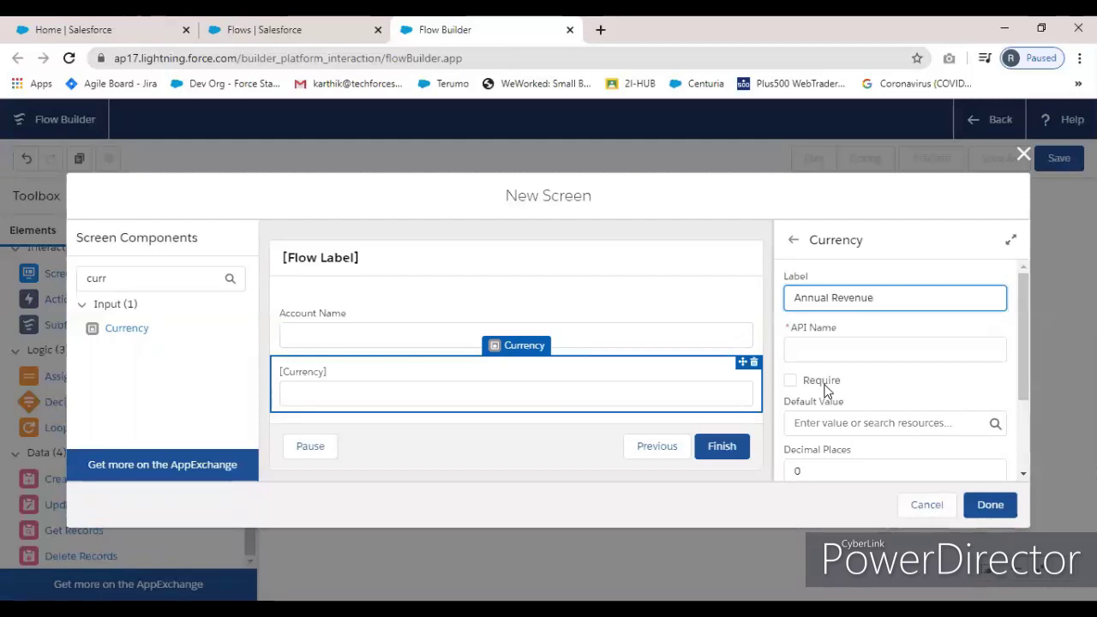
{"action": "left_click", "coordinate": [825, 390]}
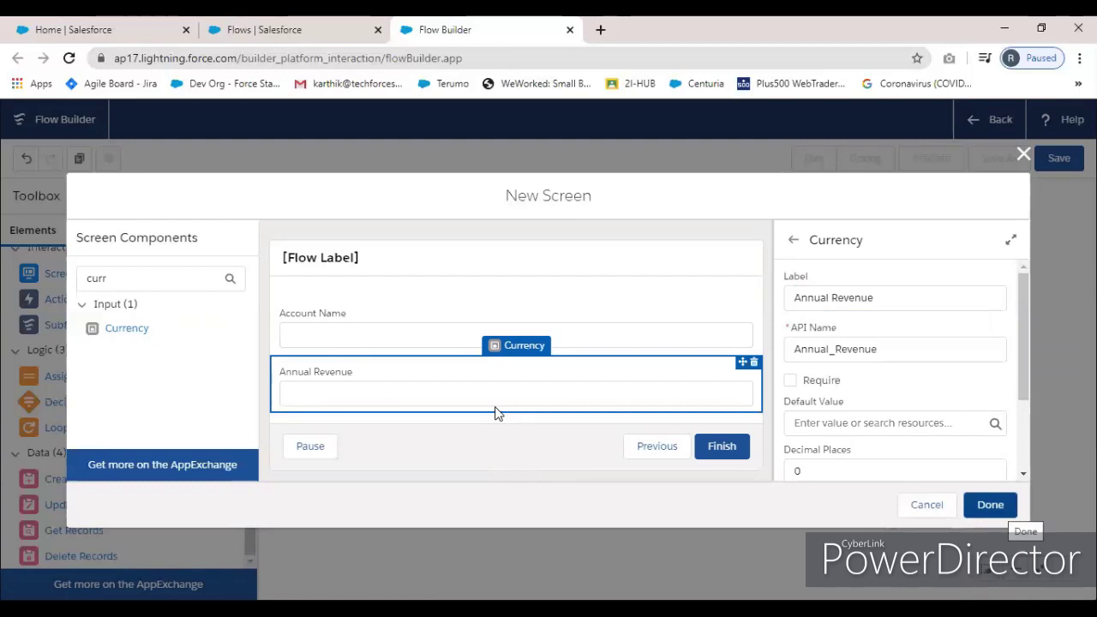
{"action": "left_click", "coordinate": [447, 337]}
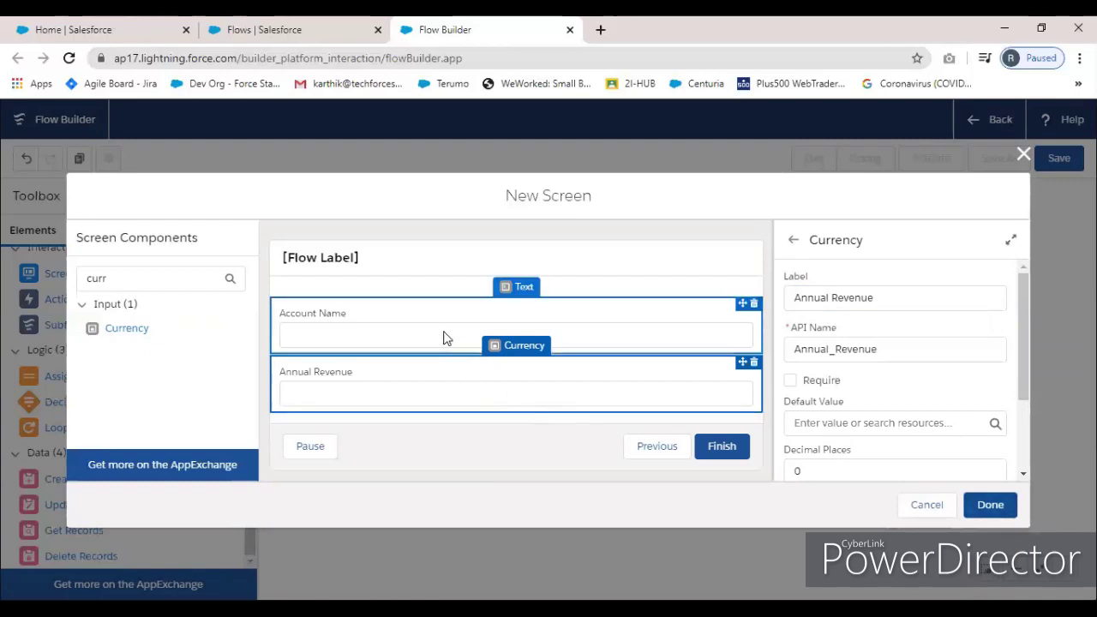
{"action": "left_click", "coordinate": [830, 410]}
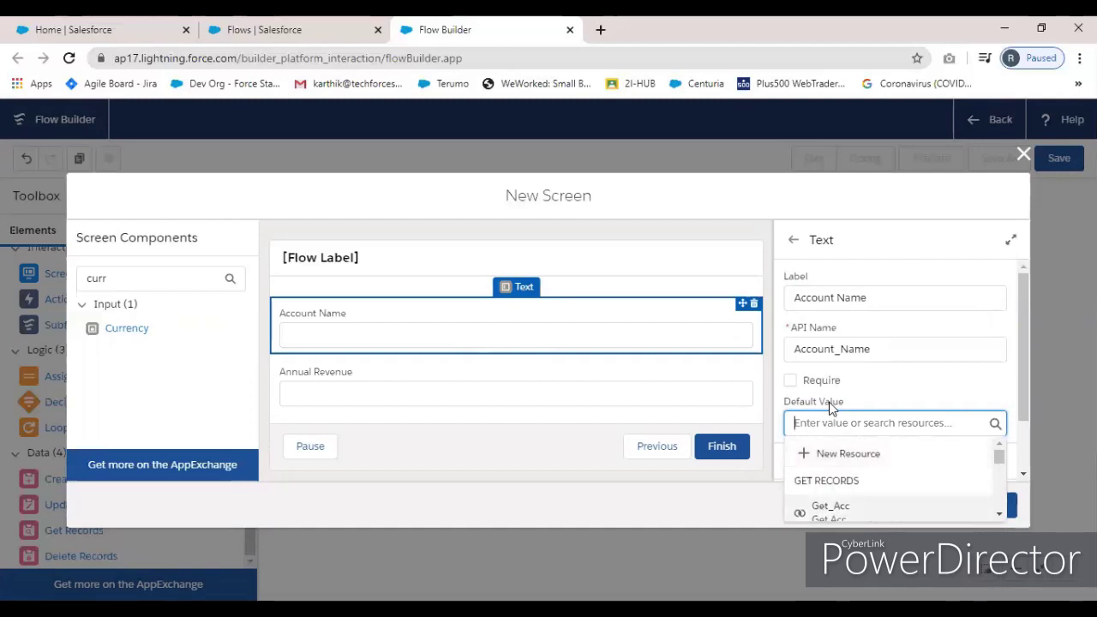
{"action": "key", "text": "Down"}
{"action": "key", "text": "Down"}
{"action": "key", "text": "Return"}
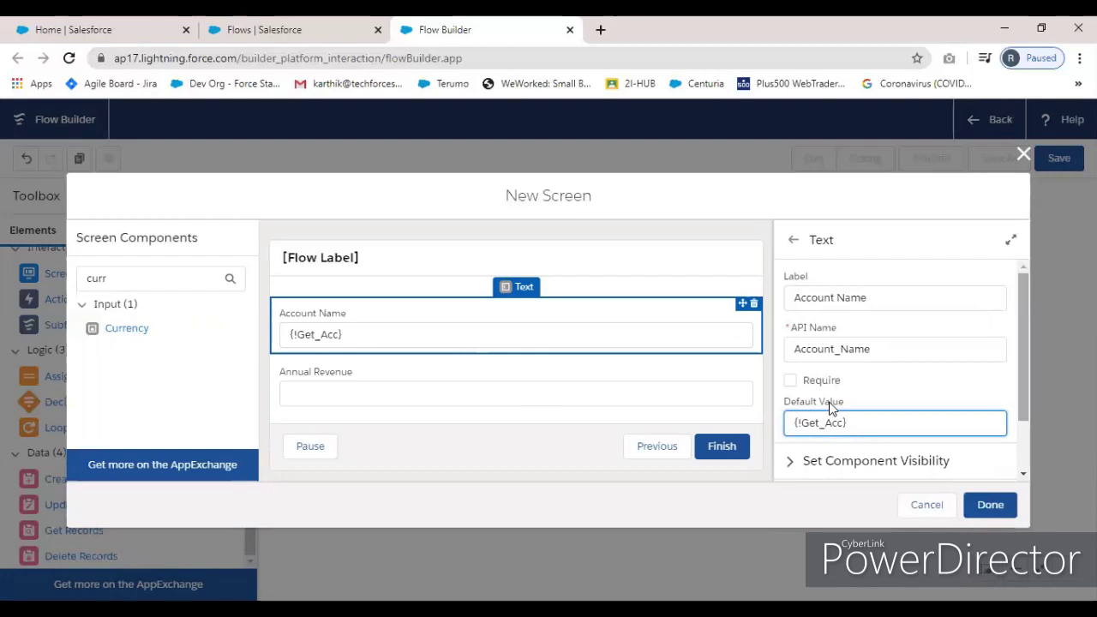
{"action": "scroll", "coordinate": [829, 409], "scroll_direction": "down", "scroll_amount": 2}
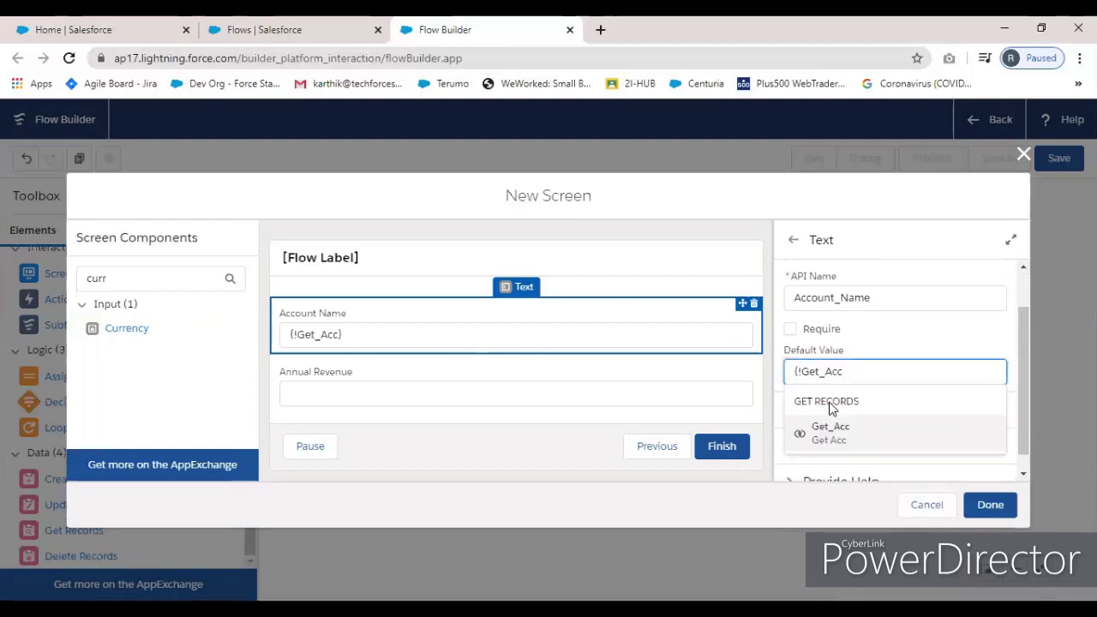
{"action": "key", "text": "BackSpace"}
{"action": "key", "text": "BackSpace"}
{"action": "key", "text": "BackSpace"}
{"action": "key", "text": "BackSpace"}
{"action": "key", "text": "BackSpace"}
{"action": "key", "text": "BackSpace"}
{"action": "key", "text": "BackSpace"}
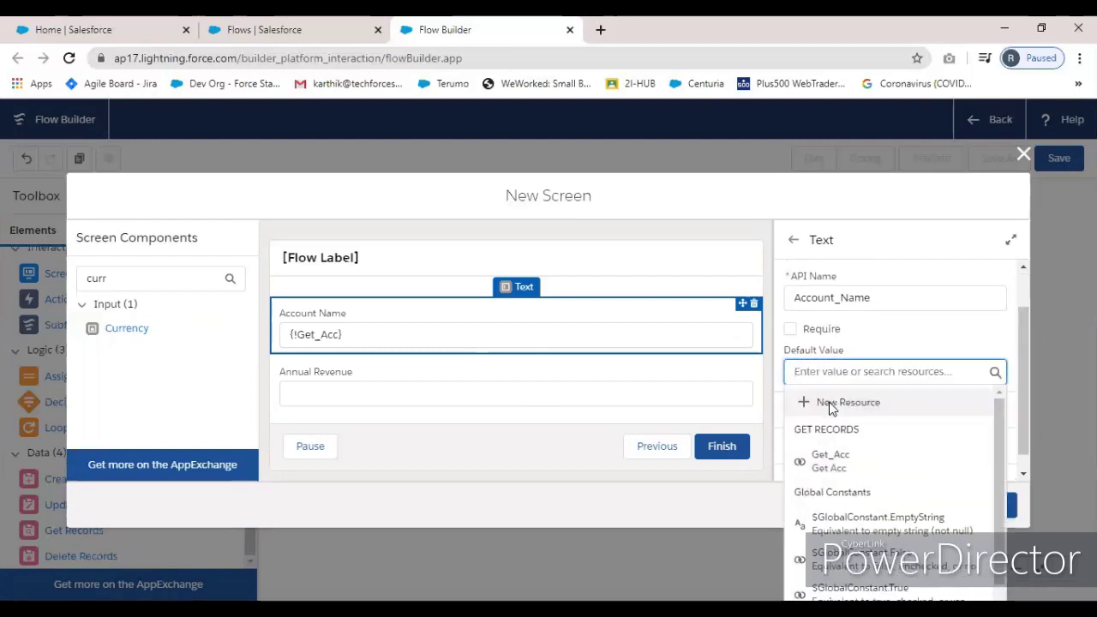
Set the Account Name input's default value to {!GetAccDetails.Name}
{"action": "type", "text": "get"}
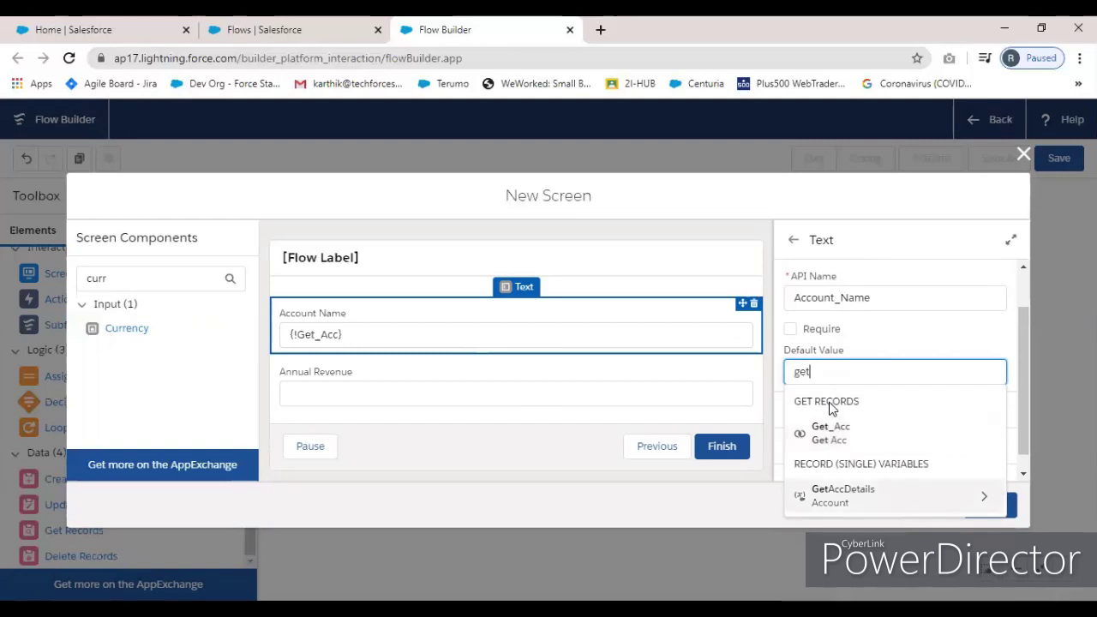
{"action": "key", "text": "Down"}
{"action": "key", "text": "Down"}
{"action": "key", "text": "Return"}
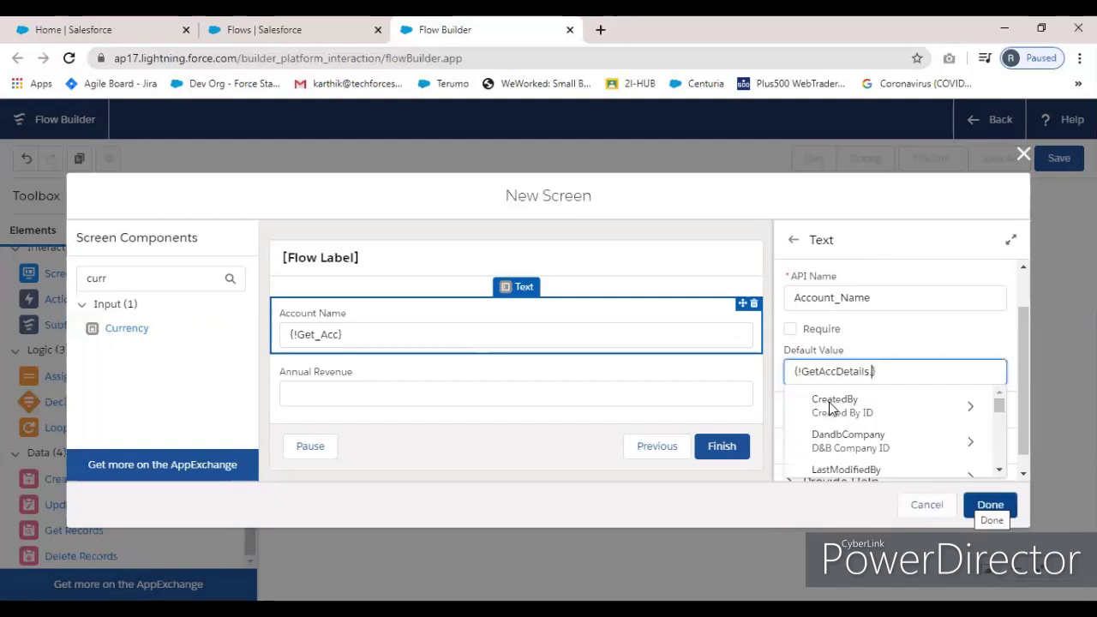
{"action": "type", "text": "na"}
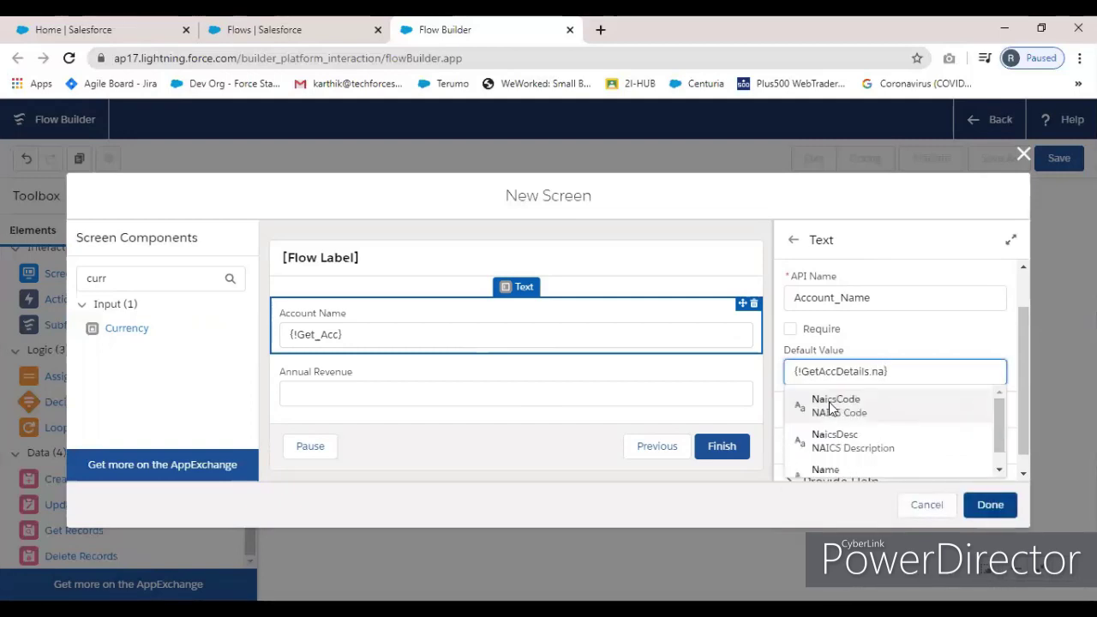
{"action": "type", "text": "m"}
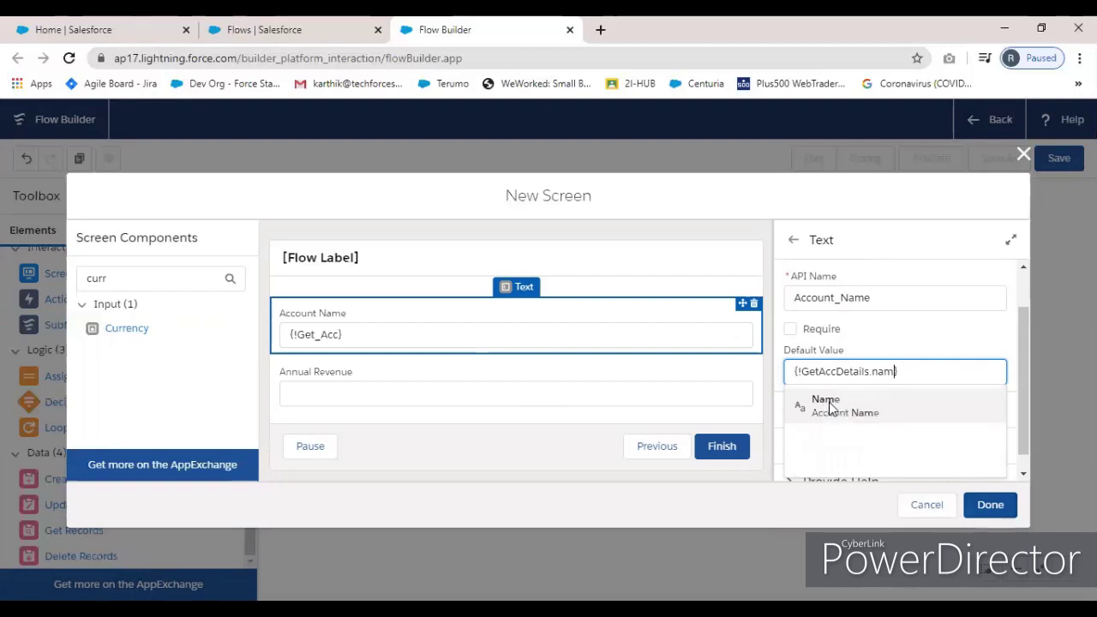
{"action": "left_click", "coordinate": [829, 402]}
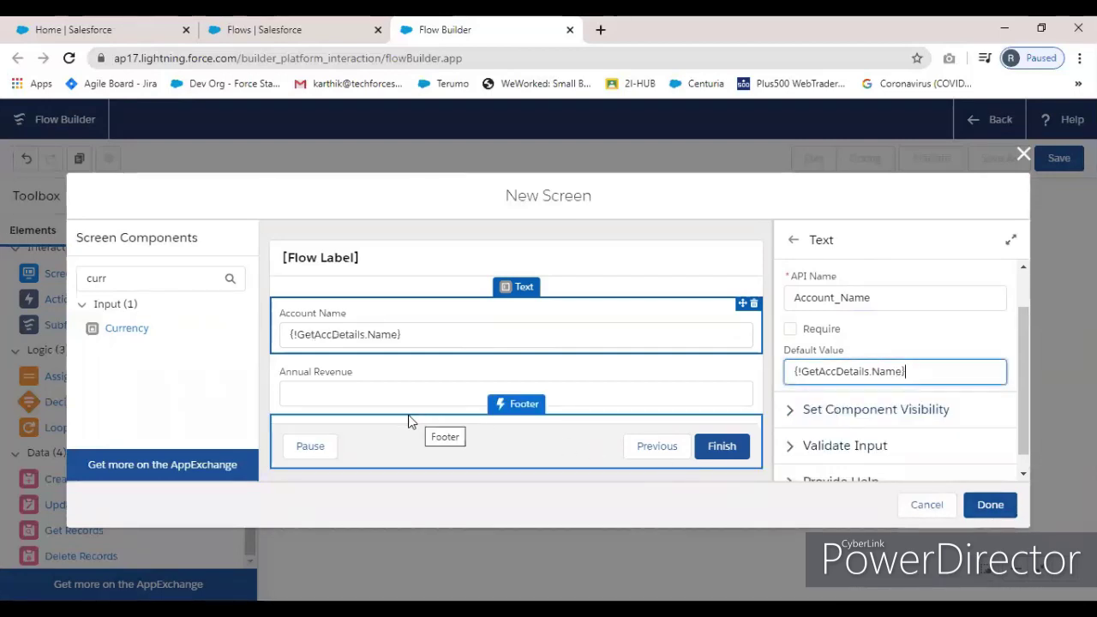
Set the Annual Revenue input's default value to {!GetAccDetails.AnnualRevenue}
{"action": "left_click", "coordinate": [386, 396]}
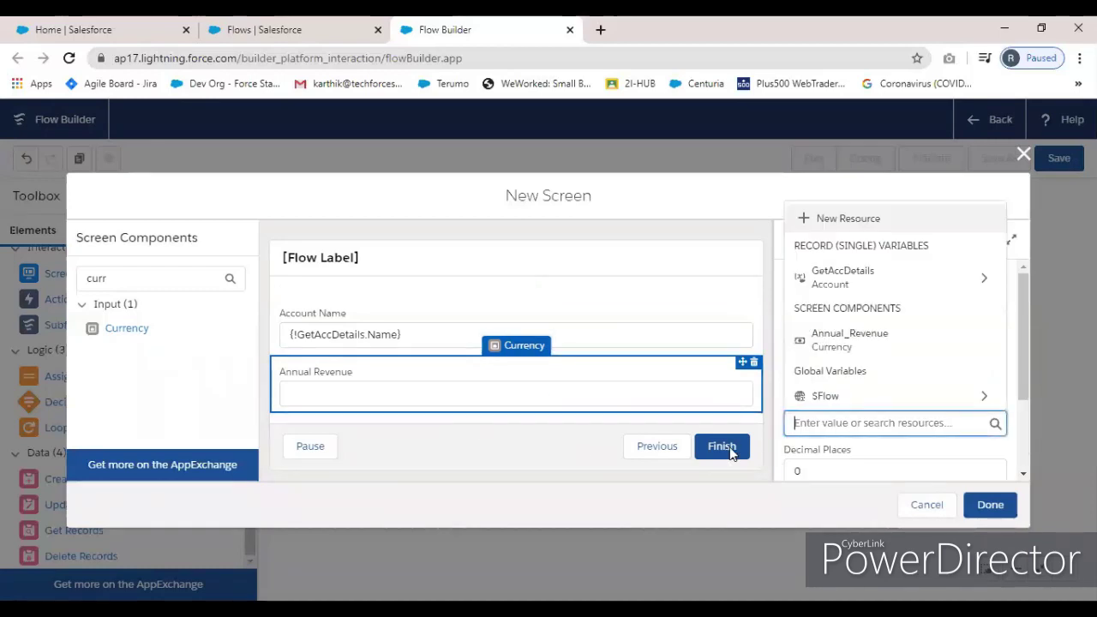
{"action": "type", "text": "get"}
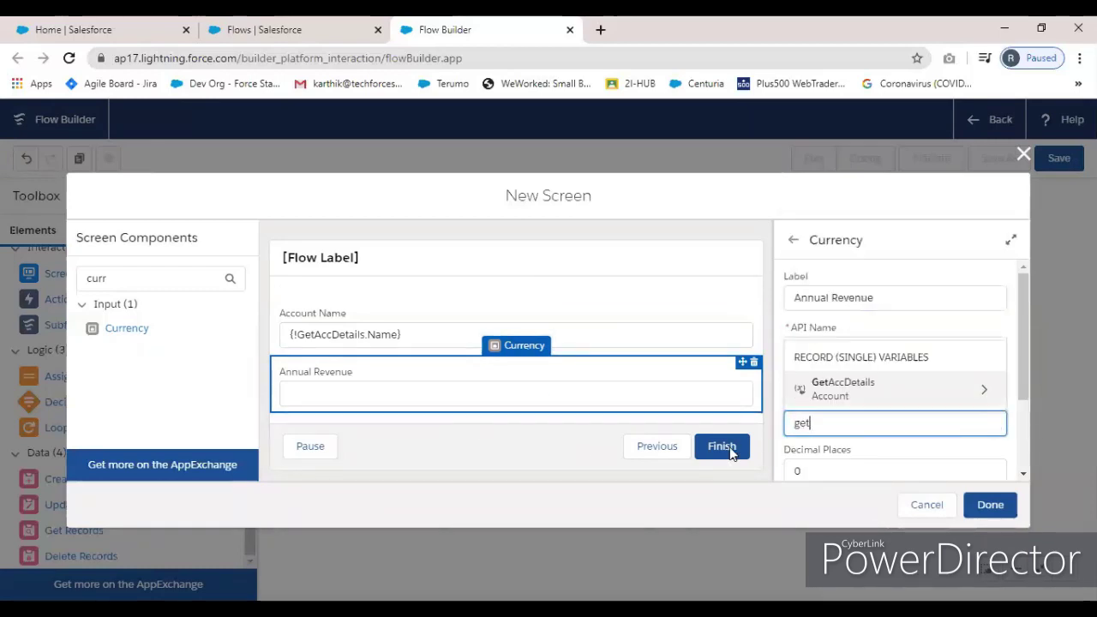
{"action": "key", "text": "Return"}
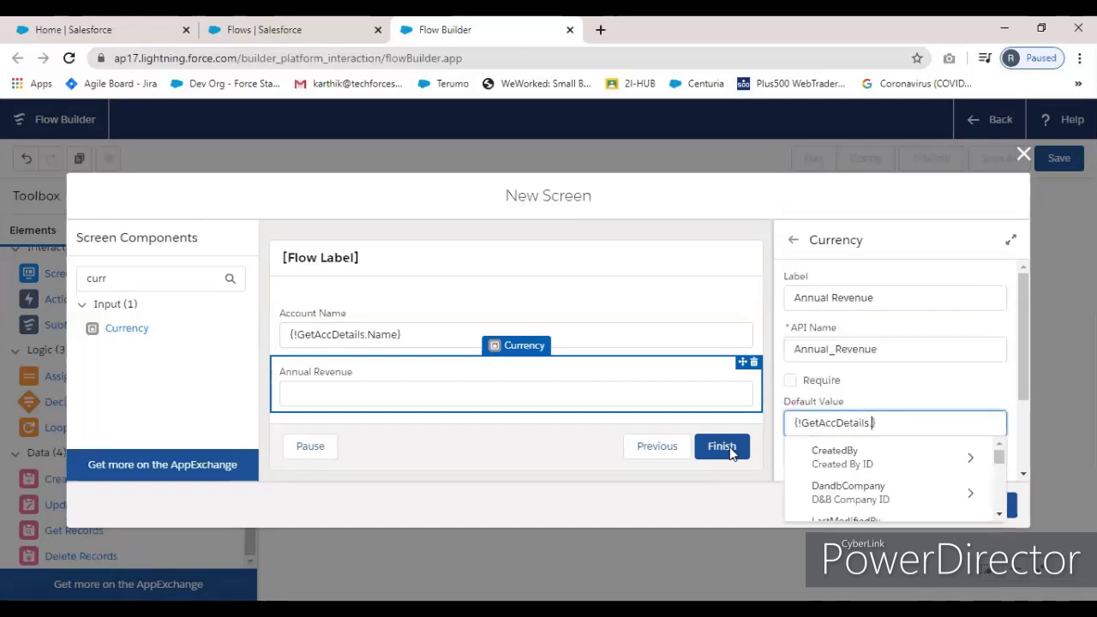
{"action": "type", "text": "ann"}
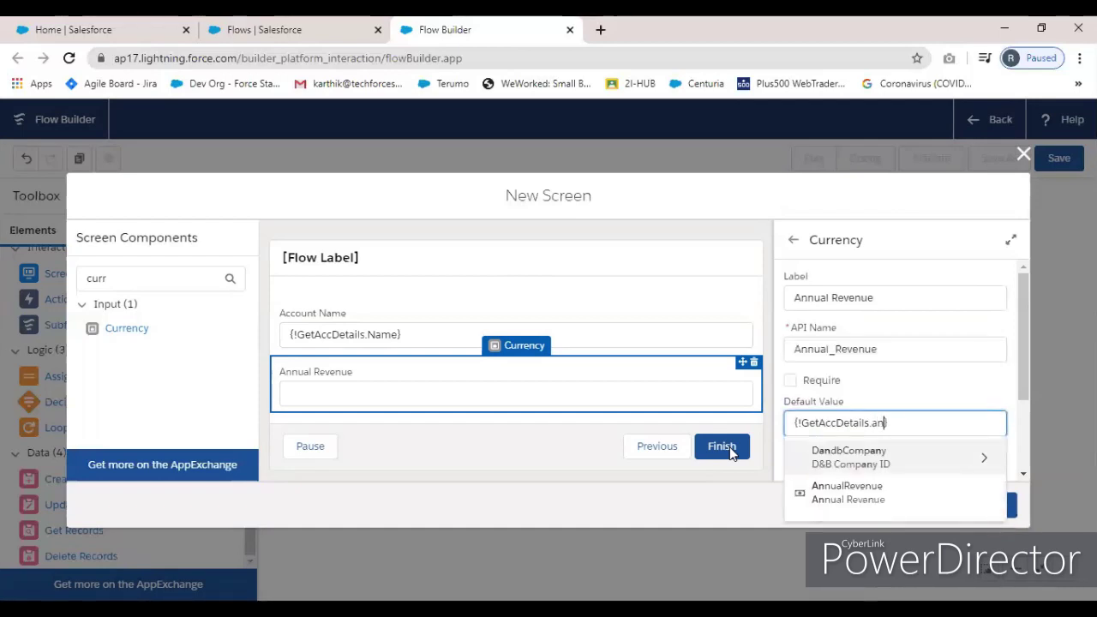
{"action": "left_click", "coordinate": [836, 454]}
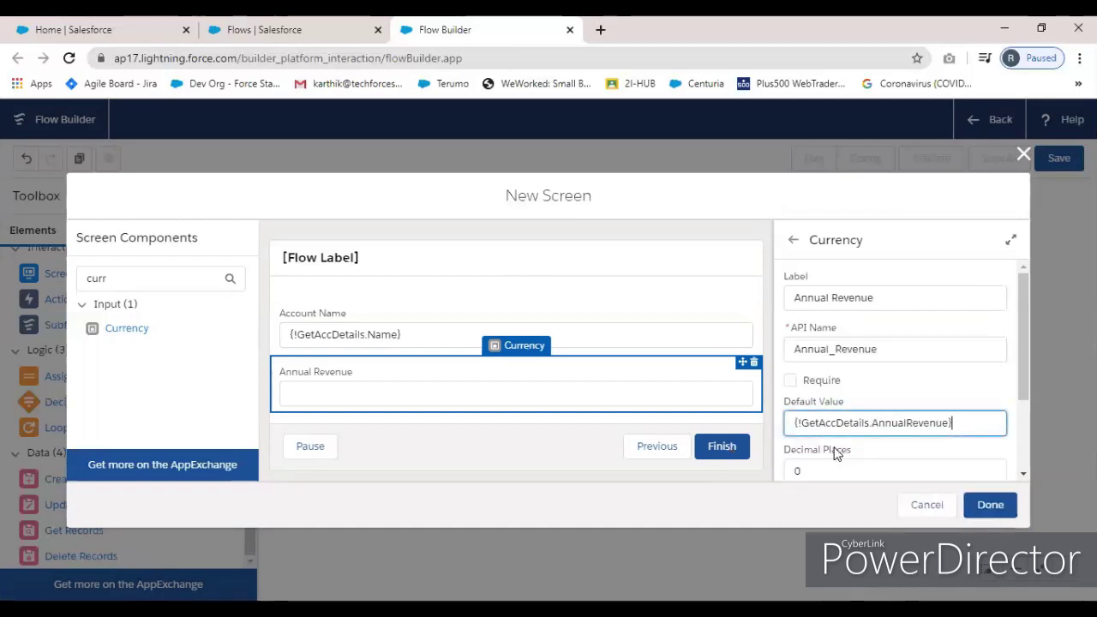
{"action": "left_click", "coordinate": [583, 392]}
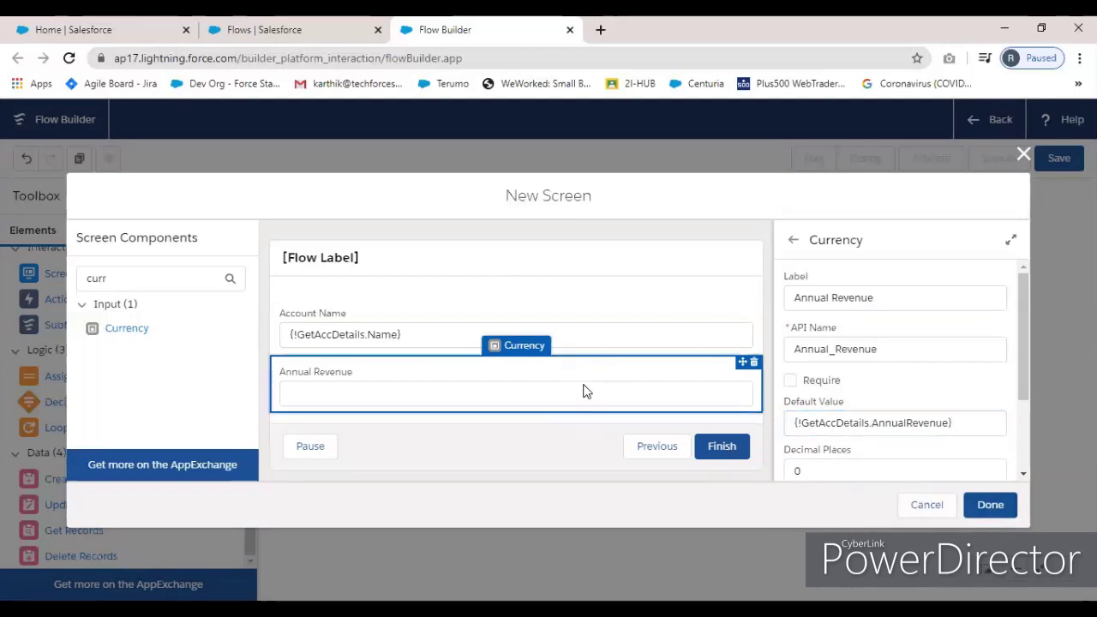
Label the new screen Update Page with API name Update_Page, then finish it and connect Get Acc to it
{"action": "left_click", "coordinate": [734, 463]}
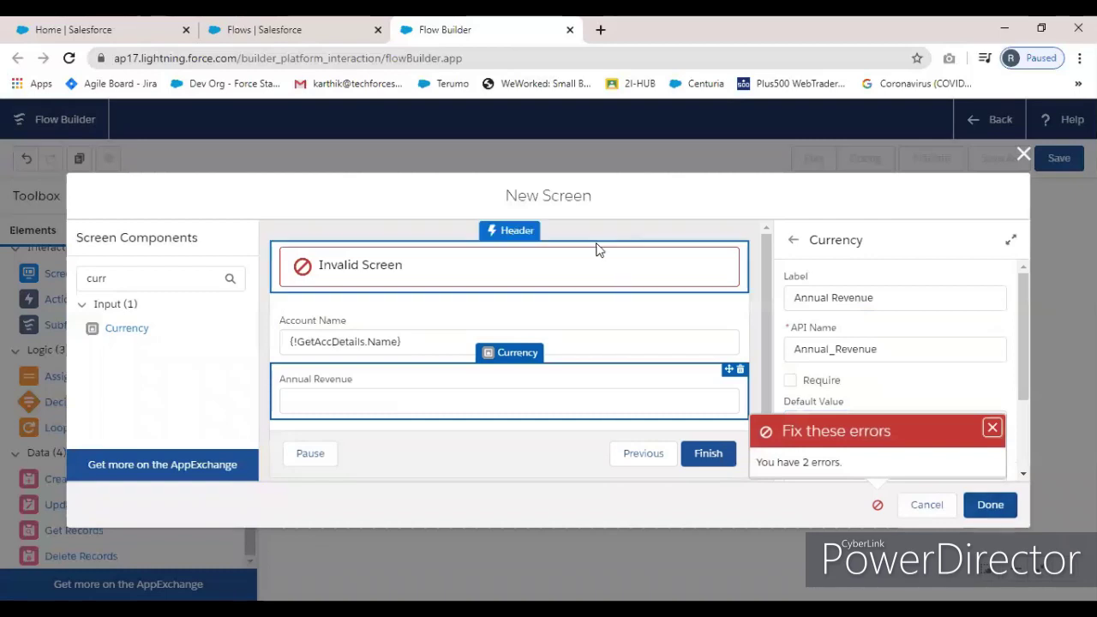
{"action": "left_click", "coordinate": [607, 271]}
{"action": "left_click", "coordinate": [806, 298]}
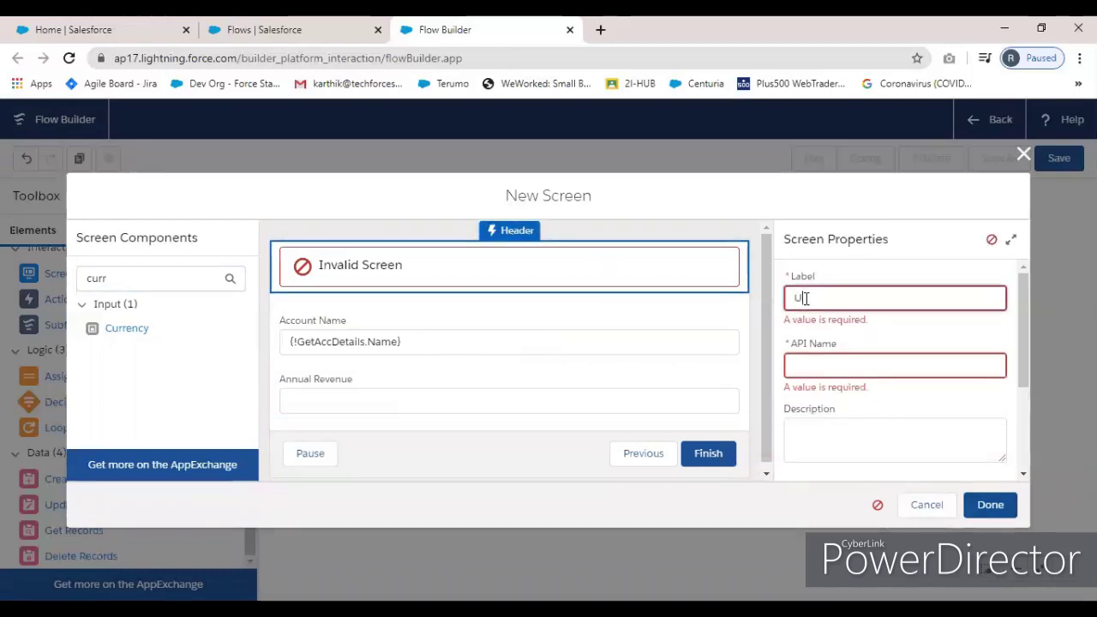
{"action": "type", "text": "Update Page"}
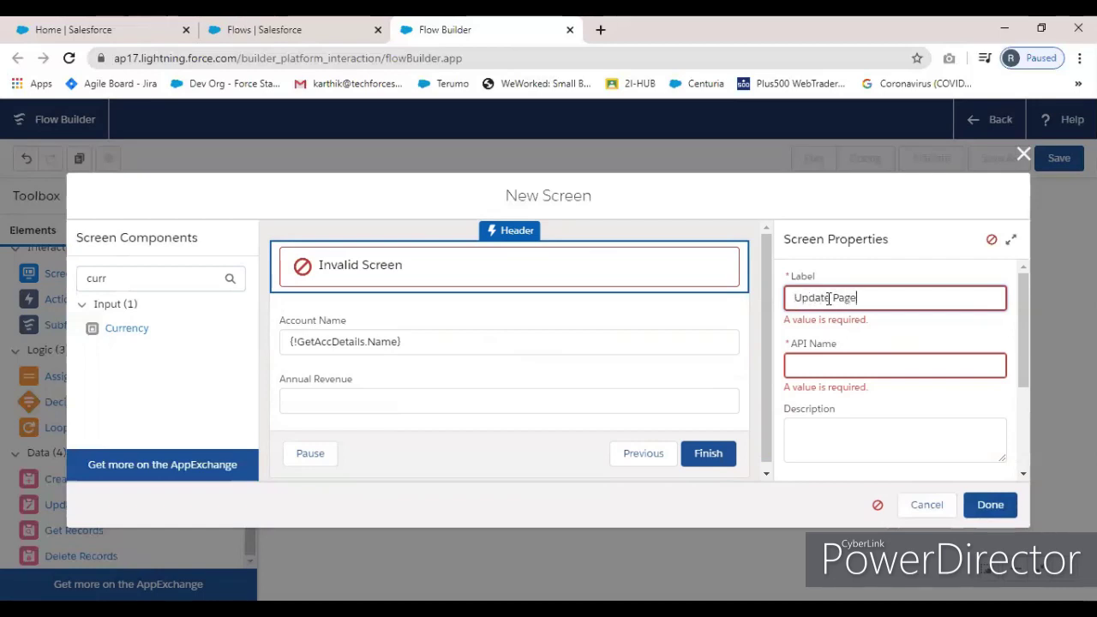
{"action": "key", "text": "Tab"}
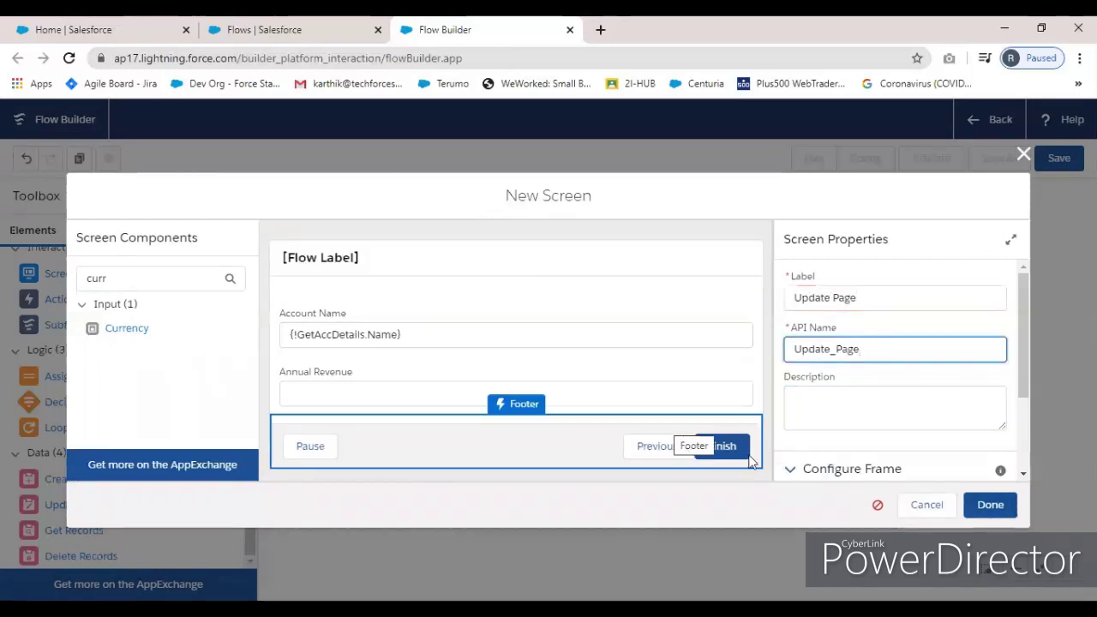
{"action": "key", "text": "Return"}
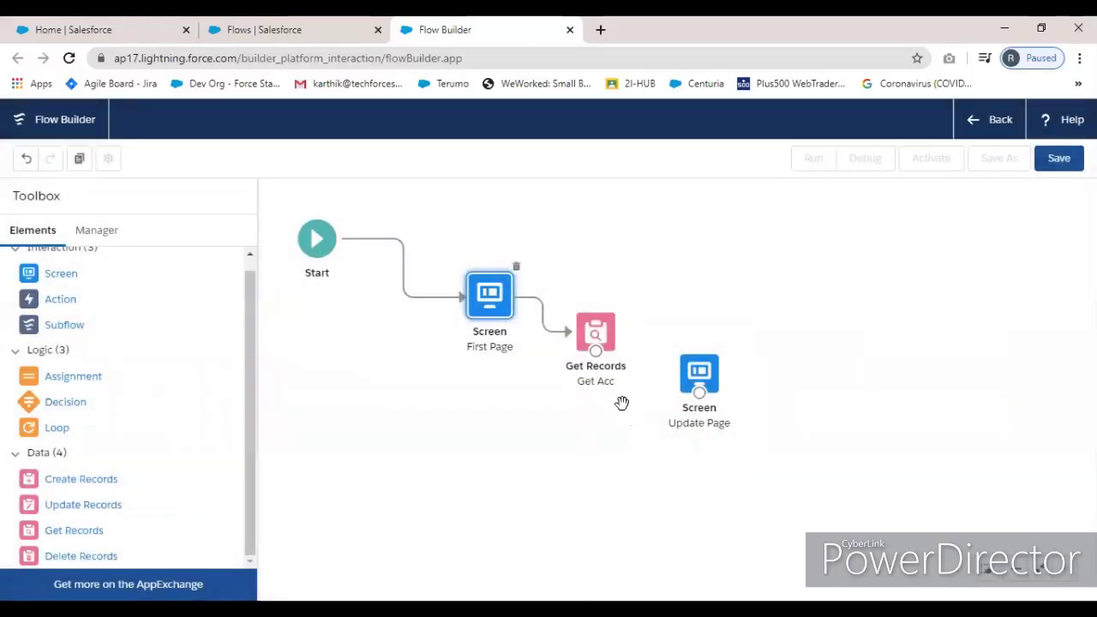
{"action": "left_click_drag", "start_coordinate": [642, 386], "coordinate": [699, 379]}
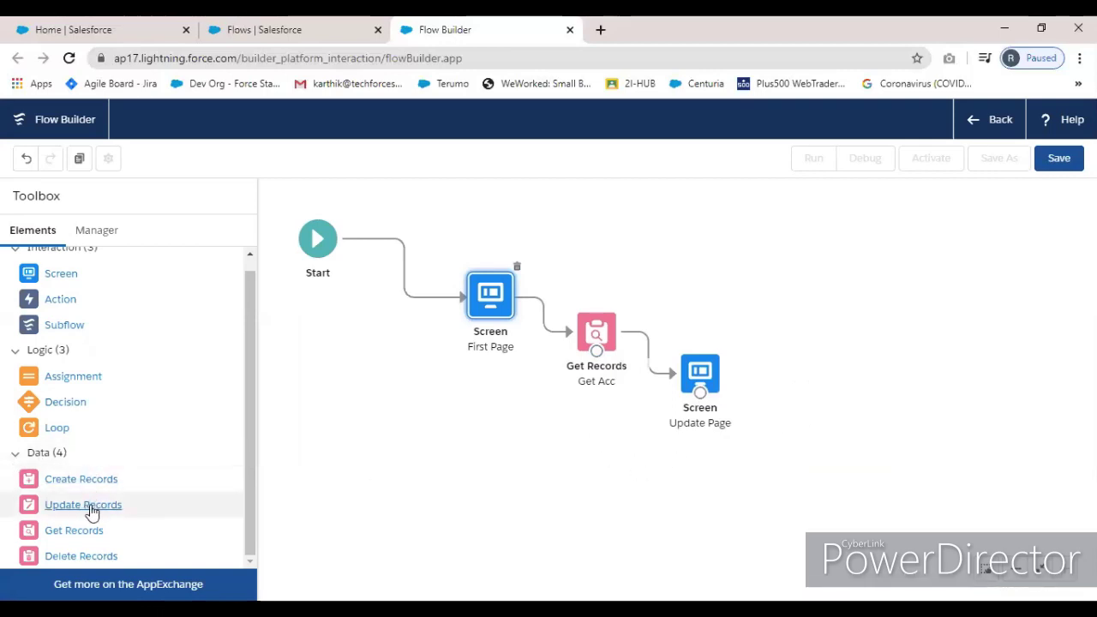
Add an Update Records element labelled Update the Account with API name Update_the_Account
{"action": "left_click_drag", "start_coordinate": [92, 509], "coordinate": [306, 225]}
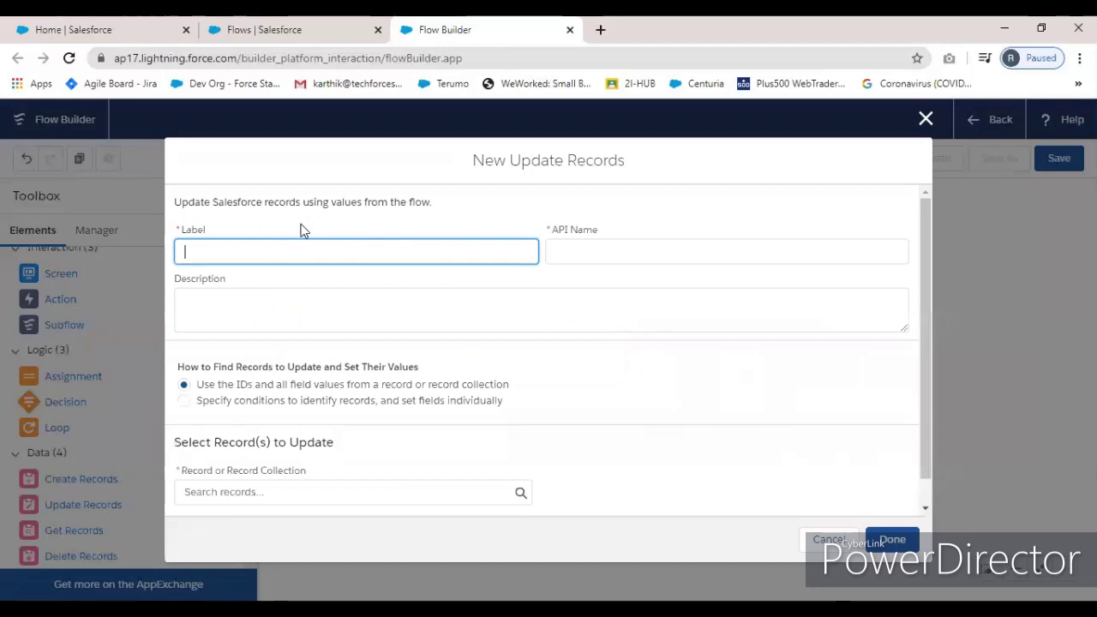
{"action": "type", "text": "Update the Account"}
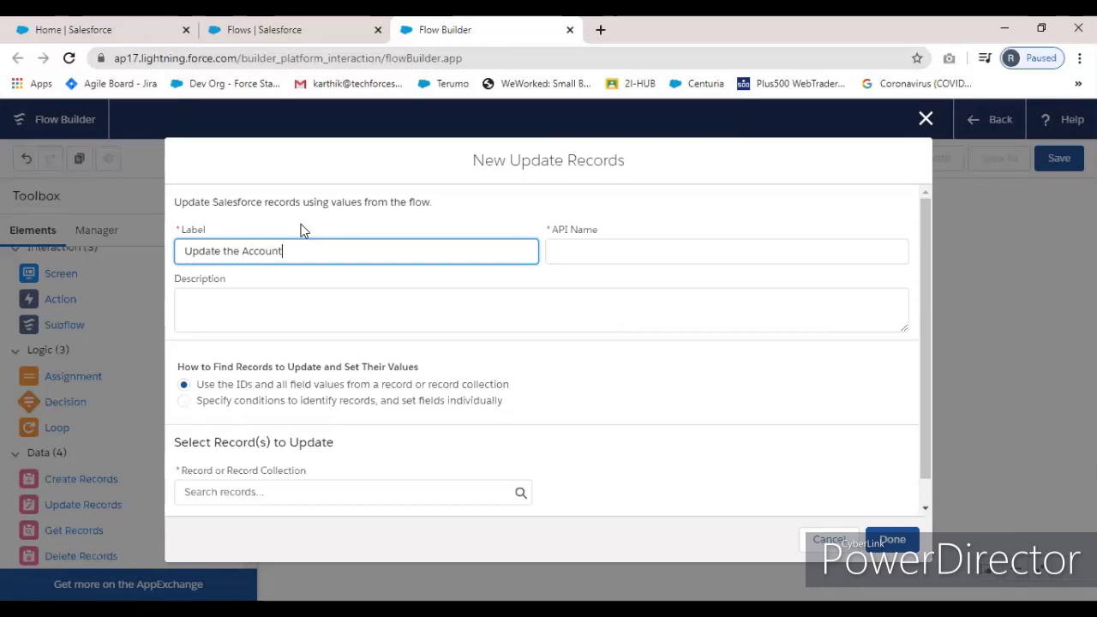
{"action": "left_click", "coordinate": [419, 286]}
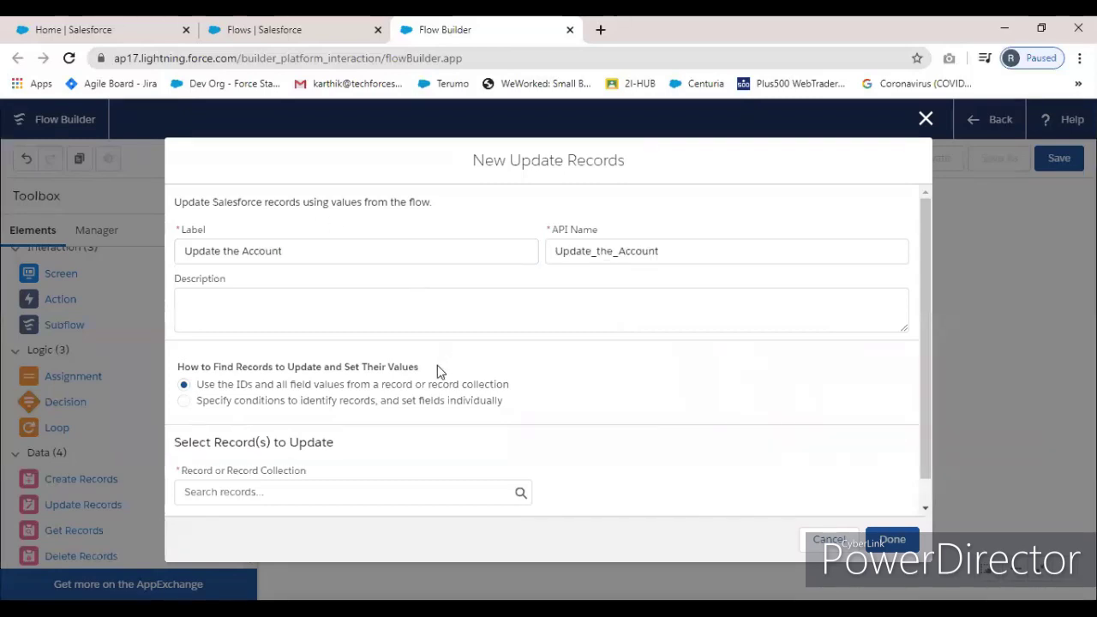
Have the element specify conditions to identify records and set fields individually, using the Account object
{"action": "scroll", "coordinate": [437, 366], "scroll_direction": "down", "scroll_amount": 1}
{"action": "left_click", "coordinate": [184, 374]}
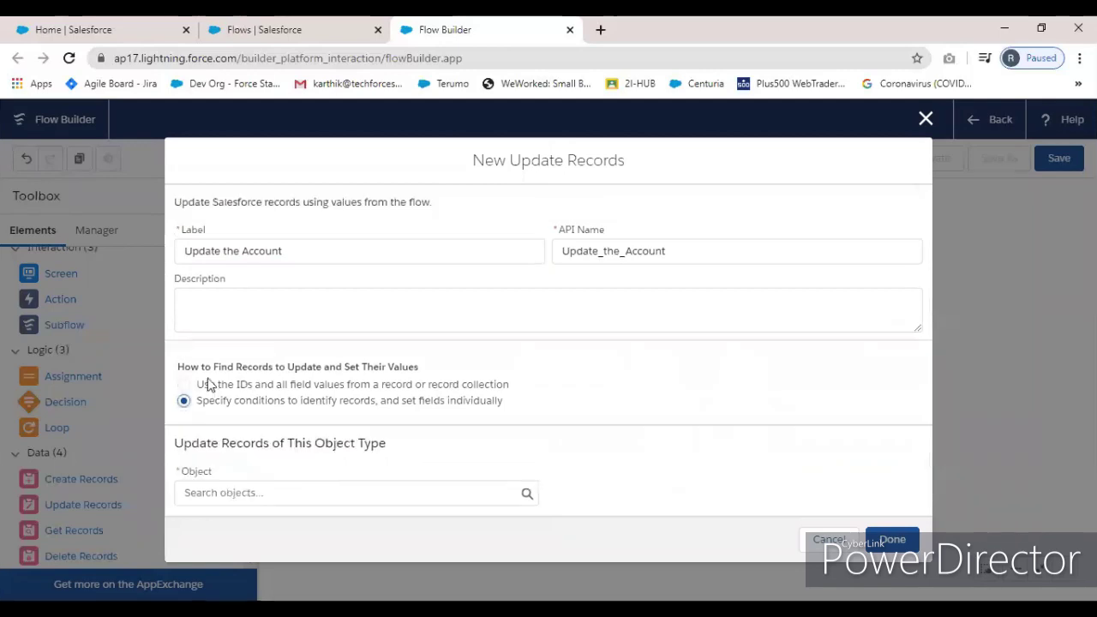
{"action": "left_click", "coordinate": [244, 492]}
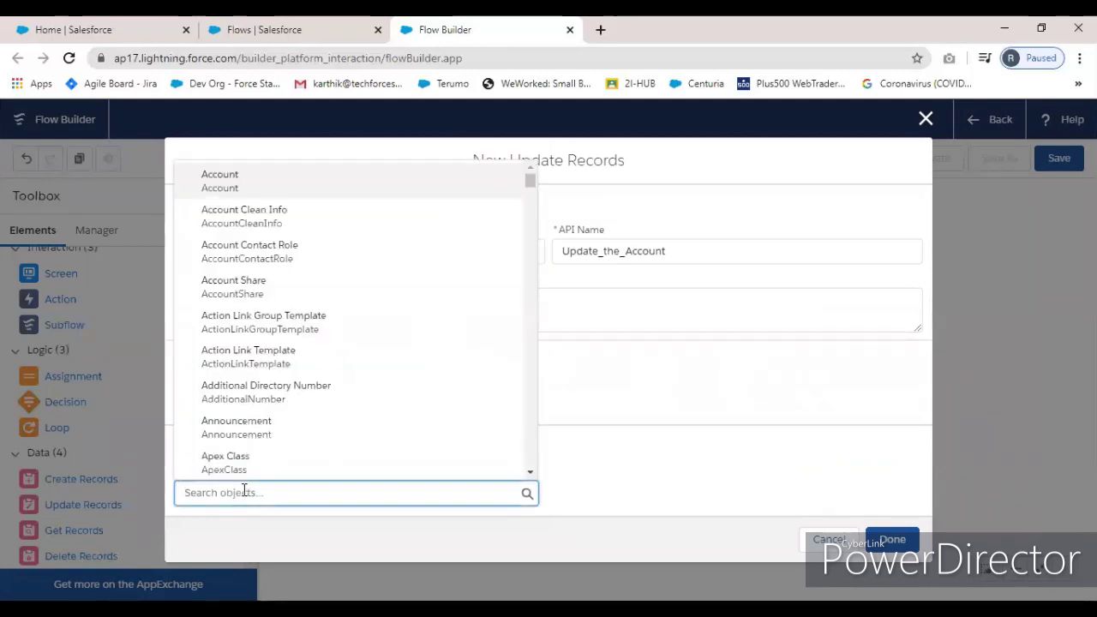
{"action": "type", "text": "acc"}
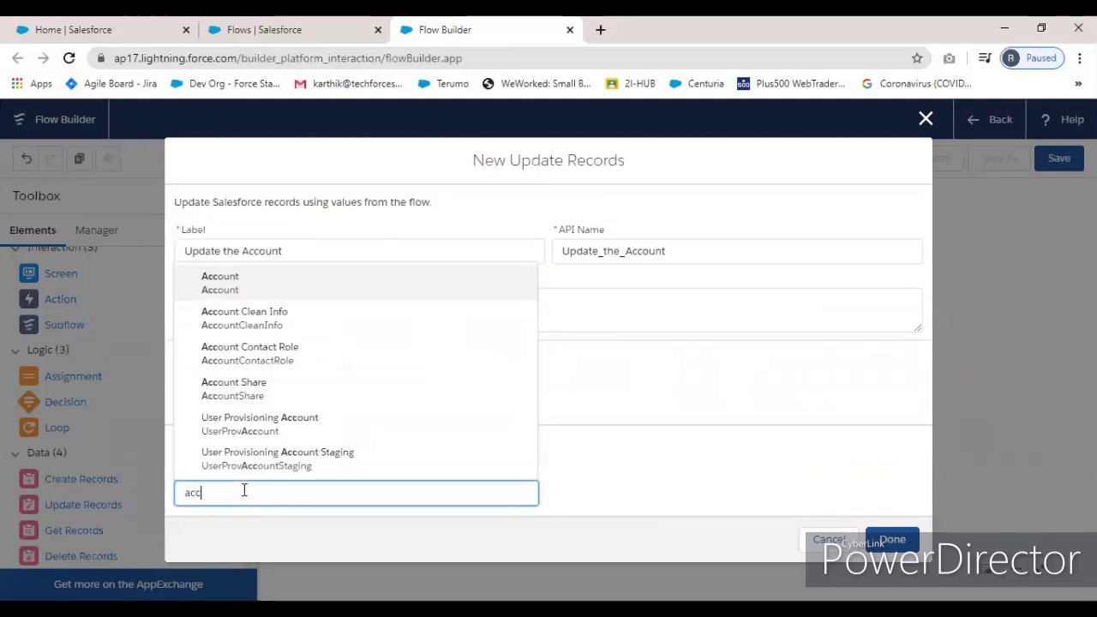
{"action": "left_click", "coordinate": [267, 288]}
Filter the Account records with the condition Name Equals {!VarAccountName}
{"action": "scroll", "coordinate": [574, 428], "scroll_direction": "down", "scroll_amount": 4}
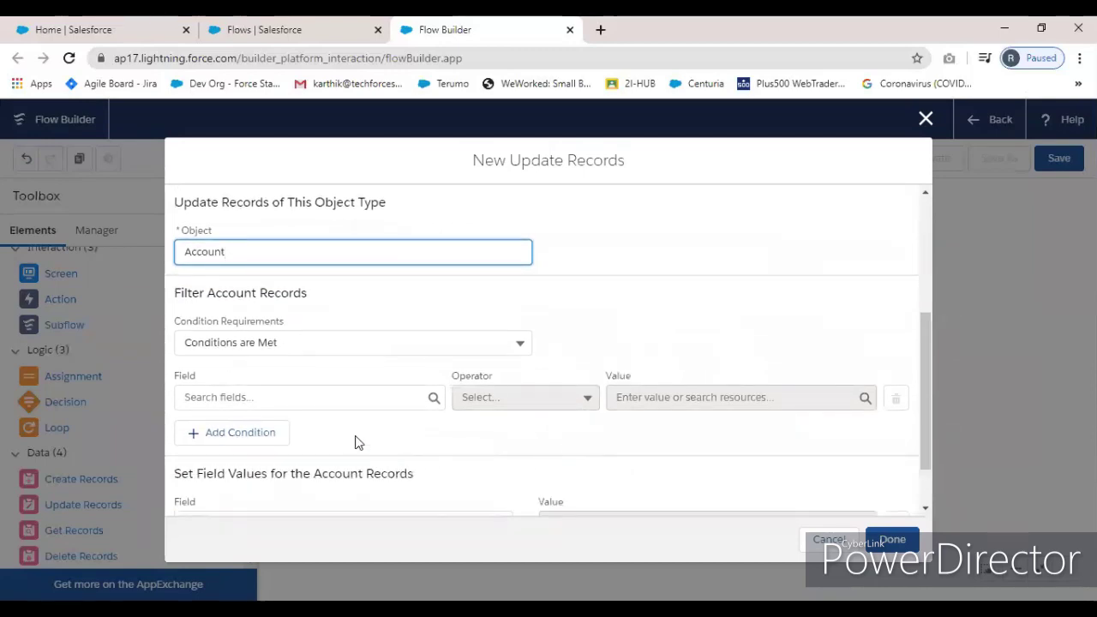
{"action": "left_click", "coordinate": [326, 397]}
{"action": "type", "text": "name"}
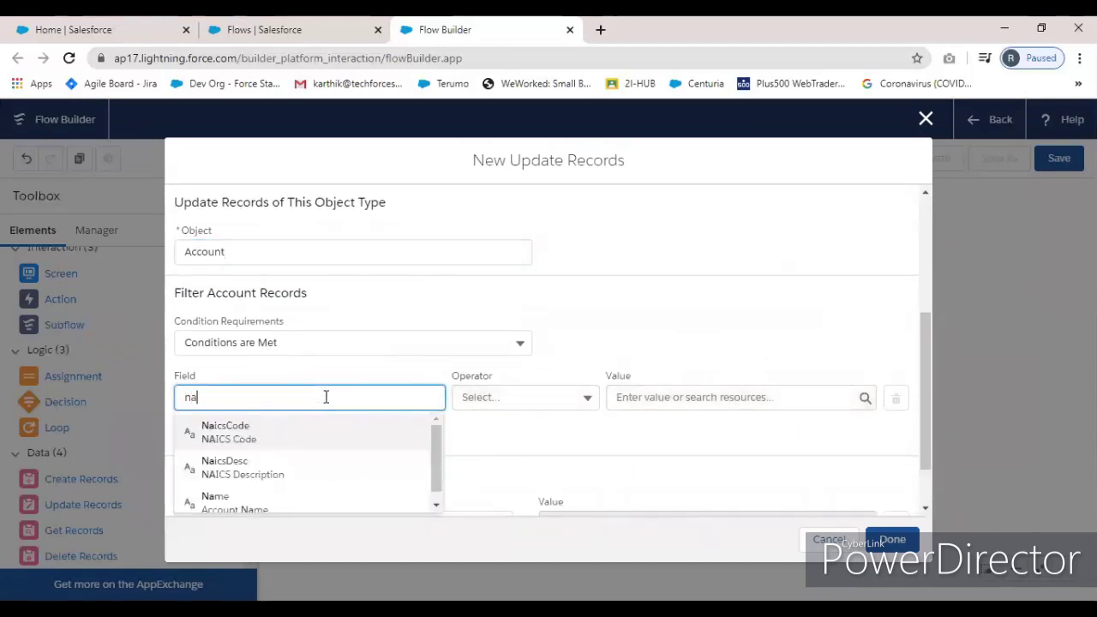
{"action": "left_click", "coordinate": [300, 441]}
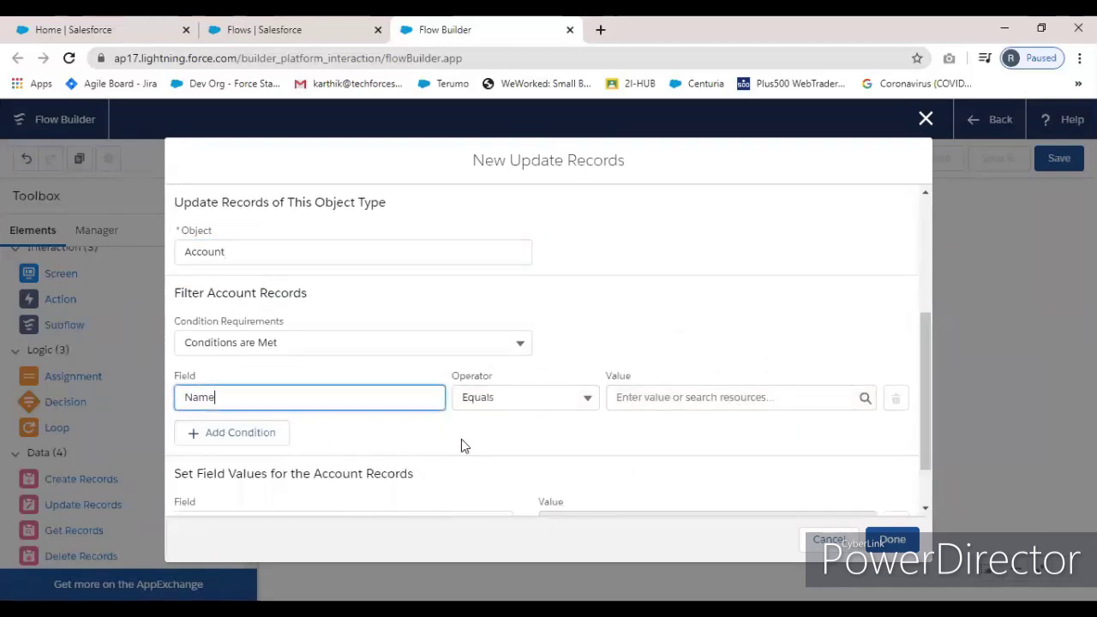
{"action": "left_click", "coordinate": [691, 396]}
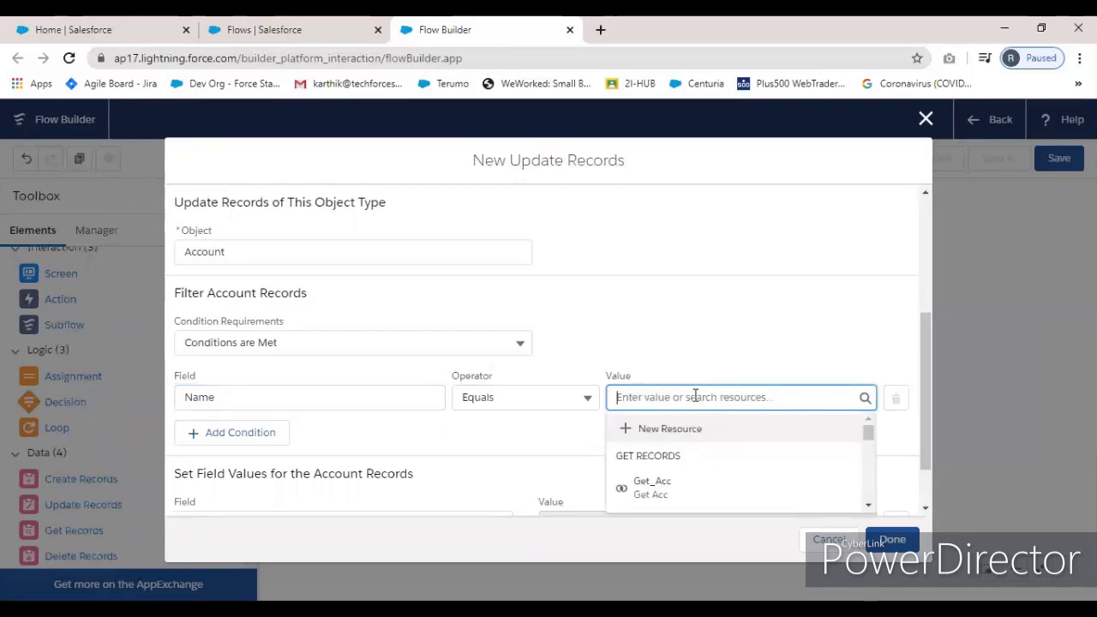
{"action": "type", "text": "var"}
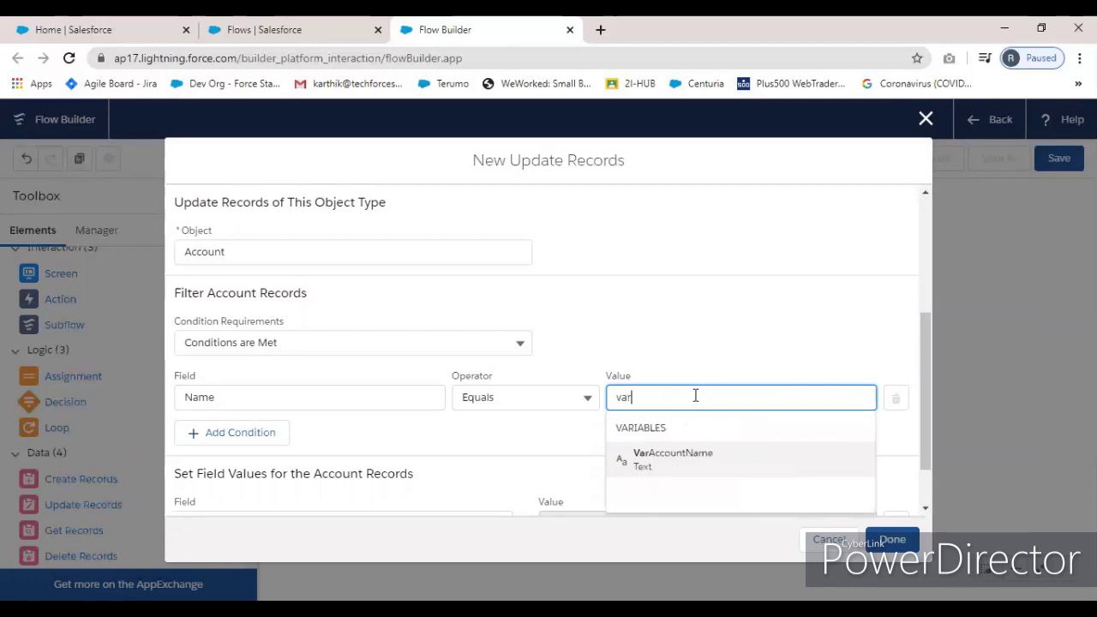
{"action": "left_click", "coordinate": [711, 467]}
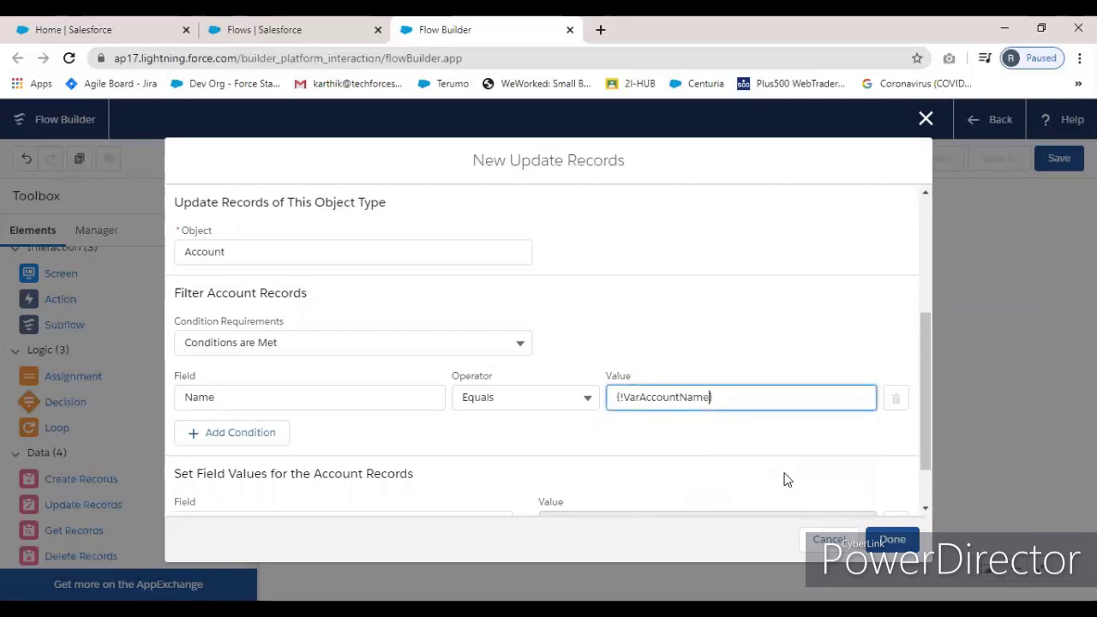
Set the account's Name field to the screen component value {!Account_Name}
{"action": "scroll", "coordinate": [785, 446], "scroll_direction": "down", "scroll_amount": 1}
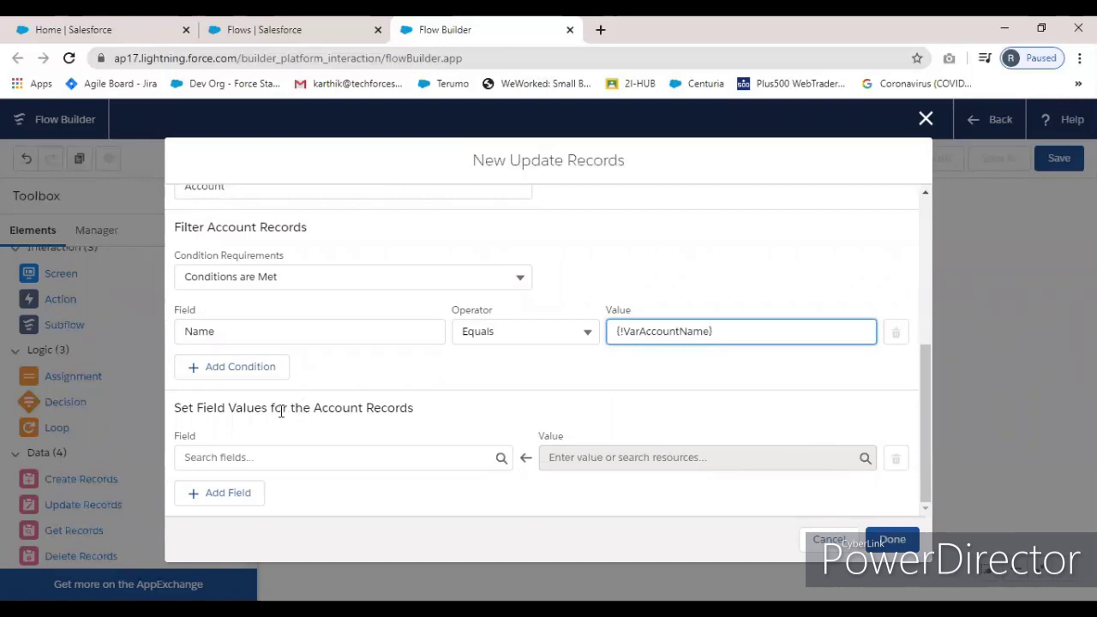
{"action": "left_click", "coordinate": [246, 460]}
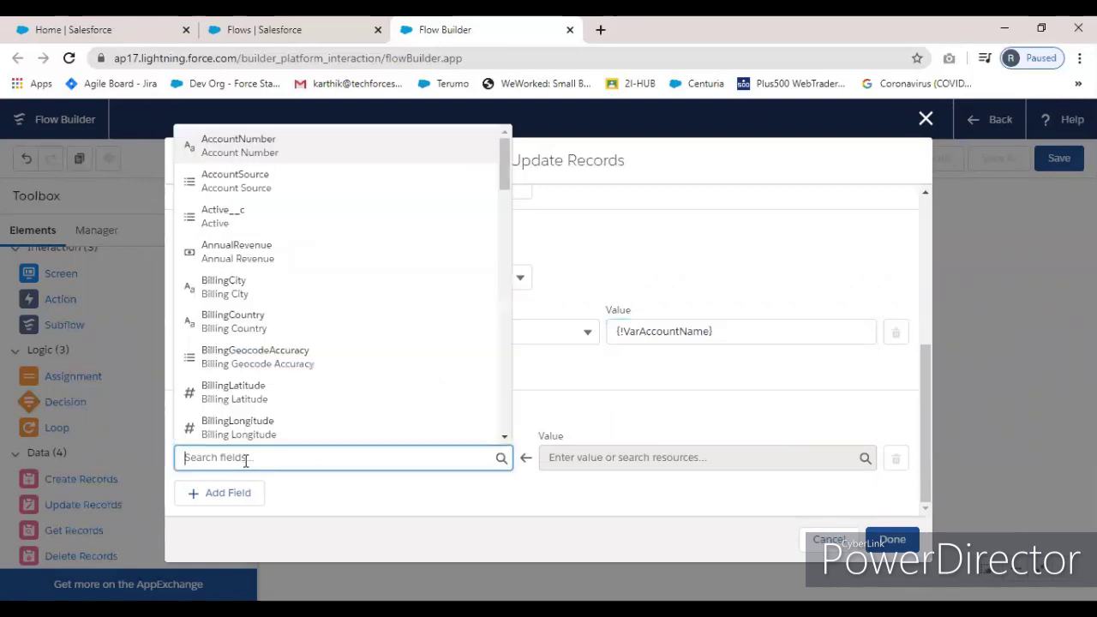
{"action": "type", "text": "name"}
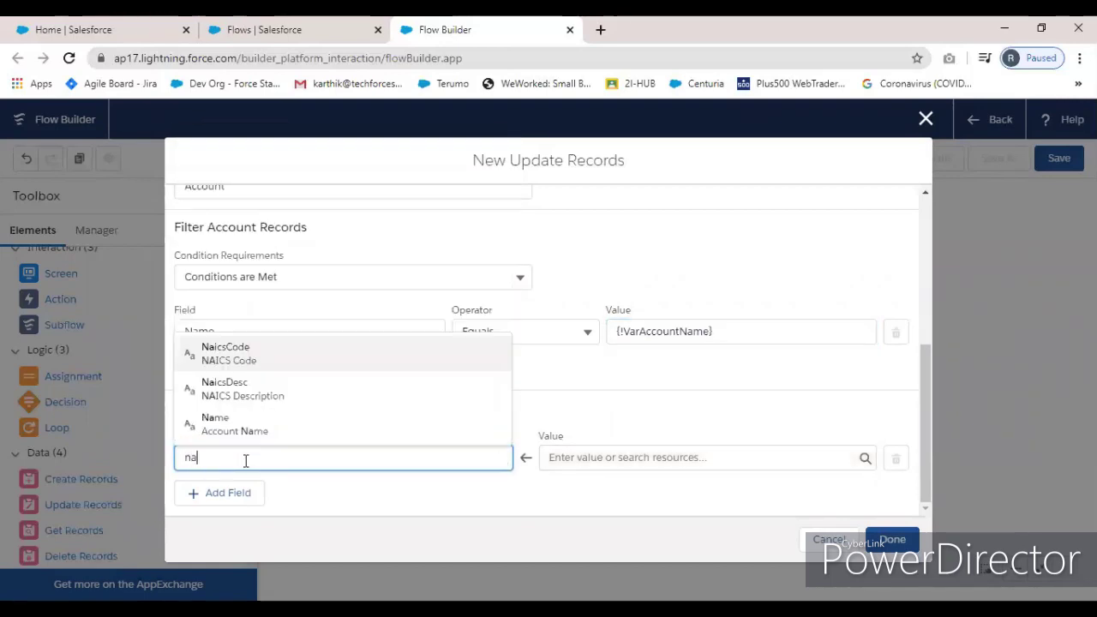
{"action": "left_click", "coordinate": [306, 424]}
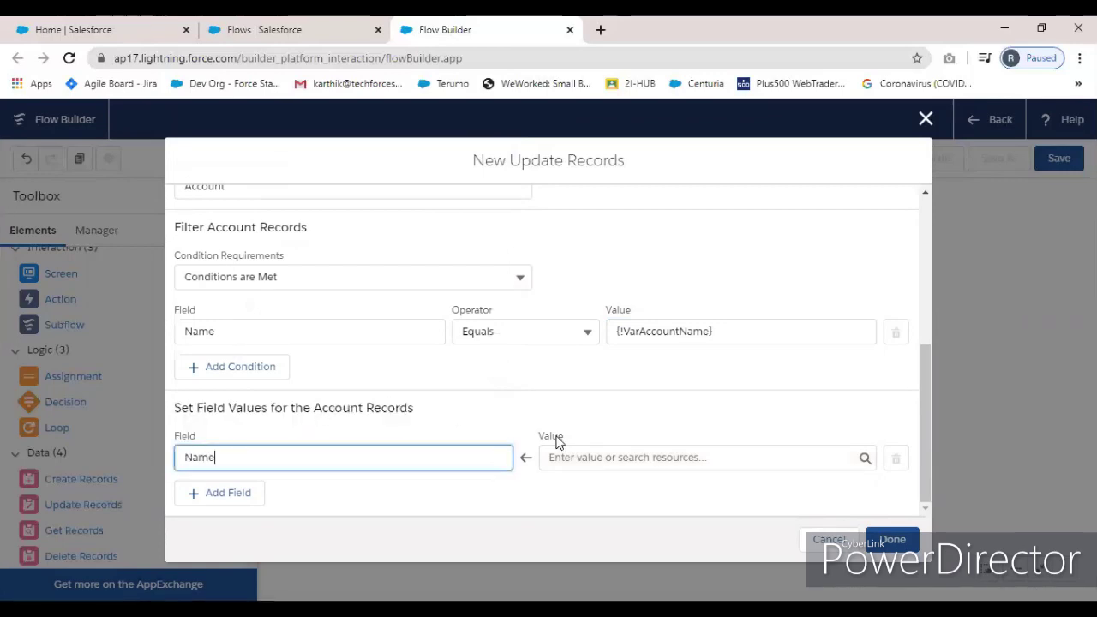
{"action": "left_click", "coordinate": [614, 458]}
{"action": "type", "text": "acc"}
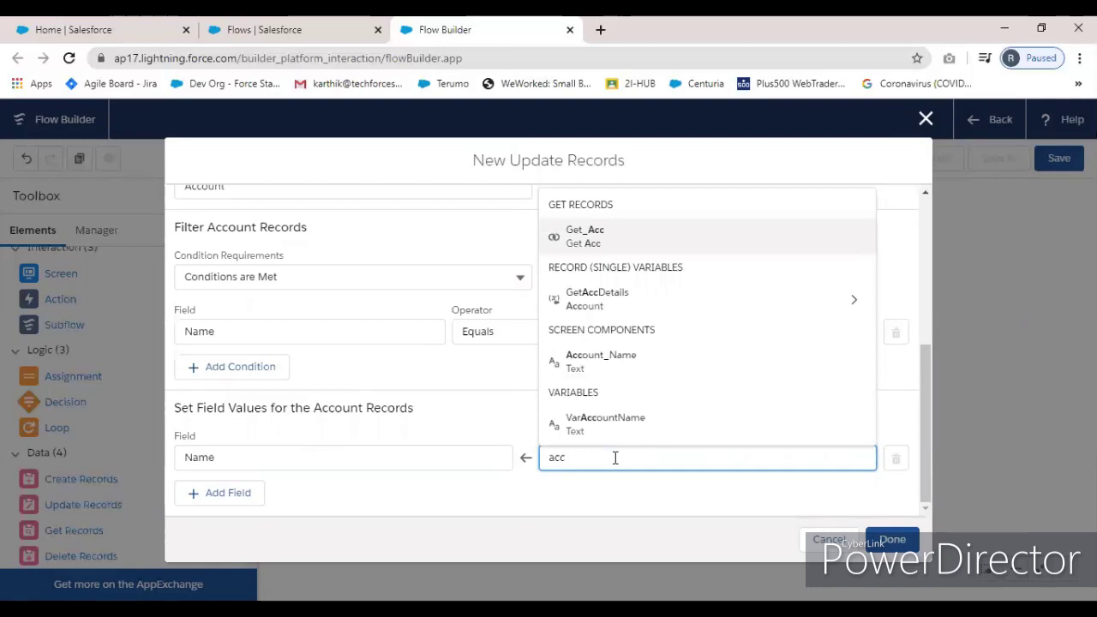
{"action": "left_click", "coordinate": [583, 362]}
Add a second field assignment that sets AnnualRevenue to {!Annual_Revenue}
{"action": "left_click", "coordinate": [219, 494]}
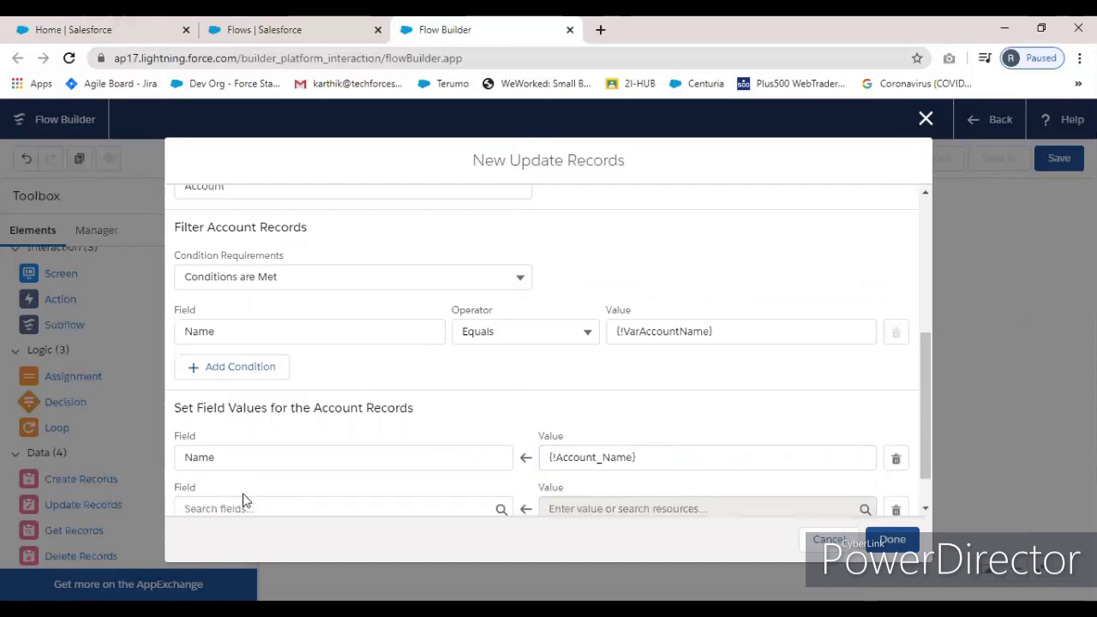
{"action": "left_click", "coordinate": [246, 463]}
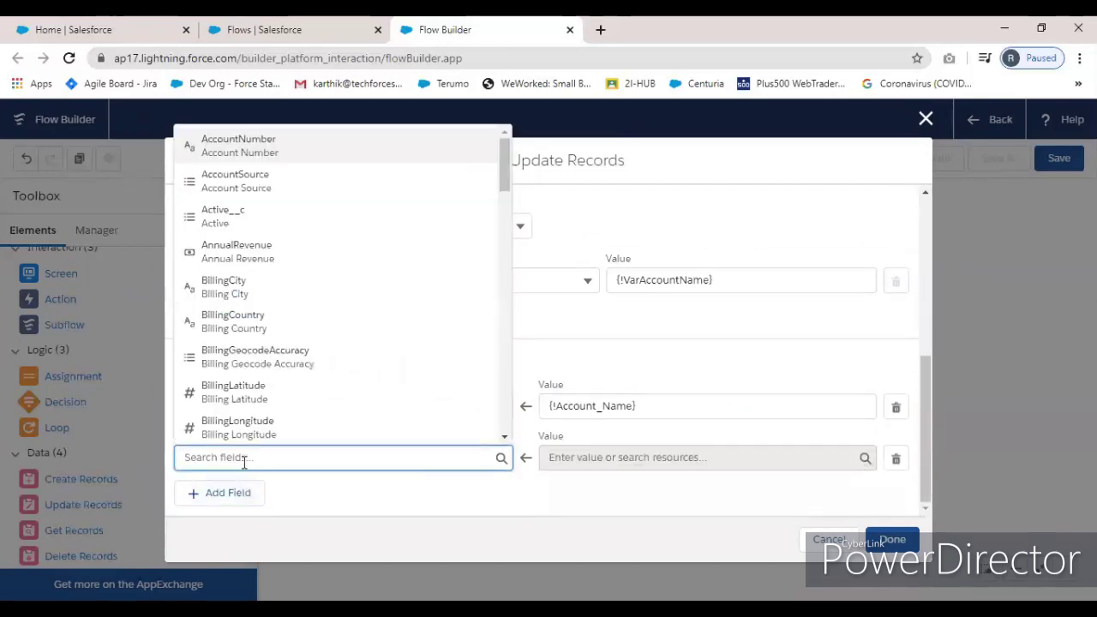
{"action": "type", "text": "ann"}
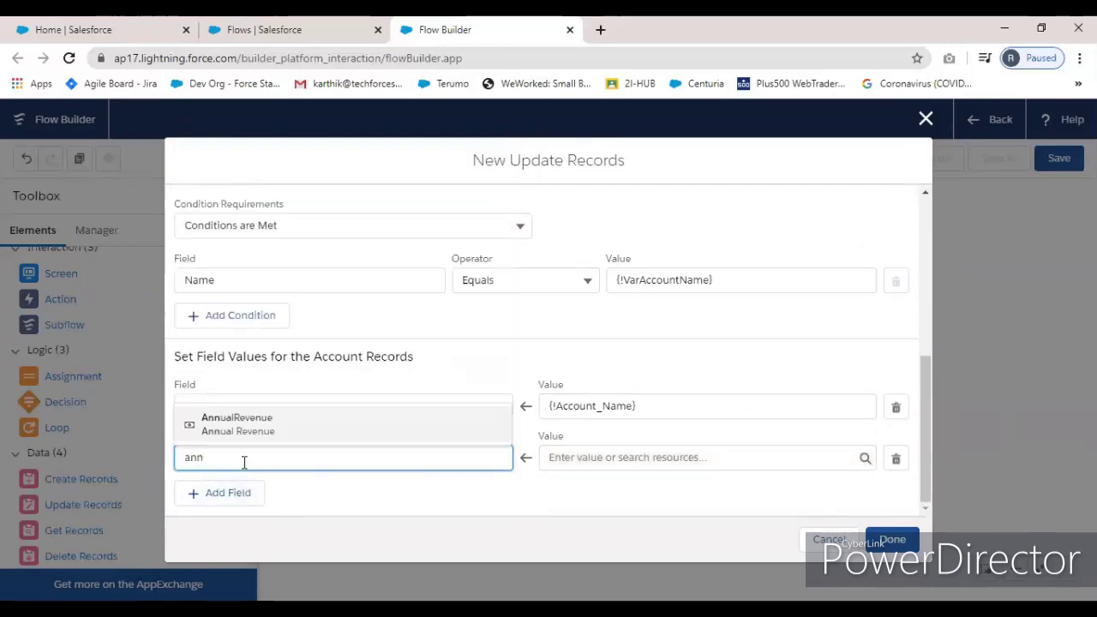
{"action": "left_click", "coordinate": [273, 429]}
{"action": "left_click", "coordinate": [601, 458]}
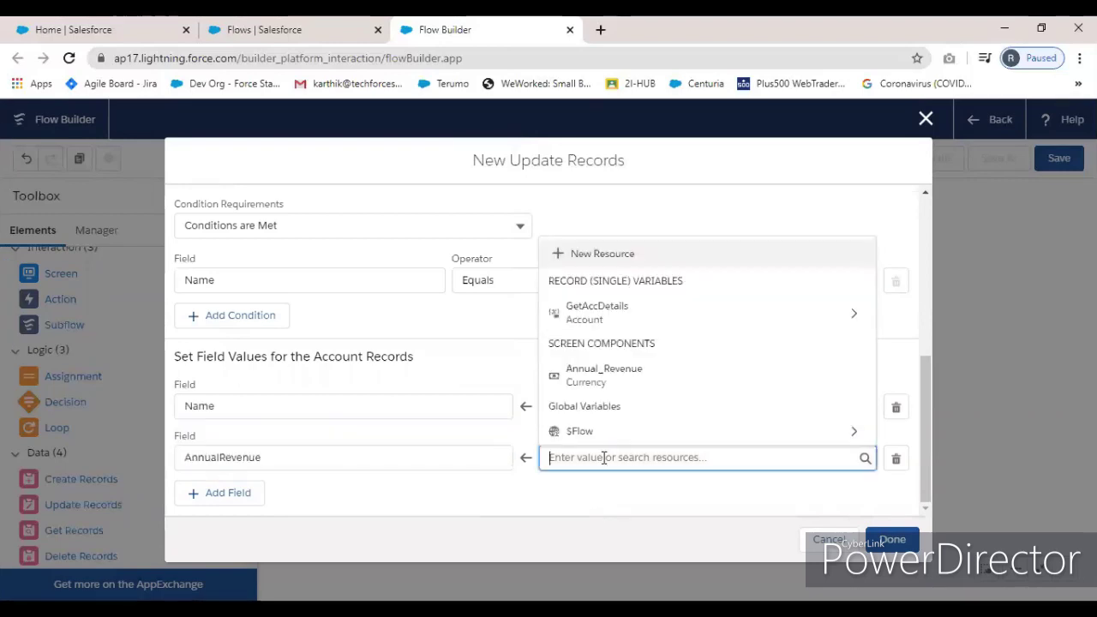
{"action": "type", "text": "an"}
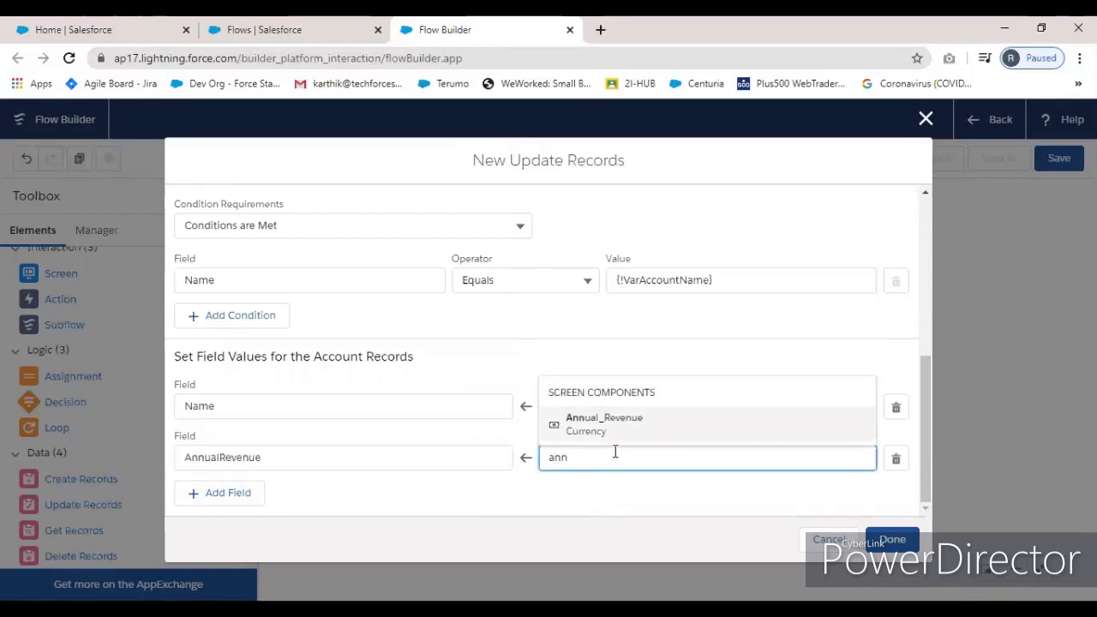
{"action": "type", "text": "n"}
{"action": "left_click", "coordinate": [591, 428]}
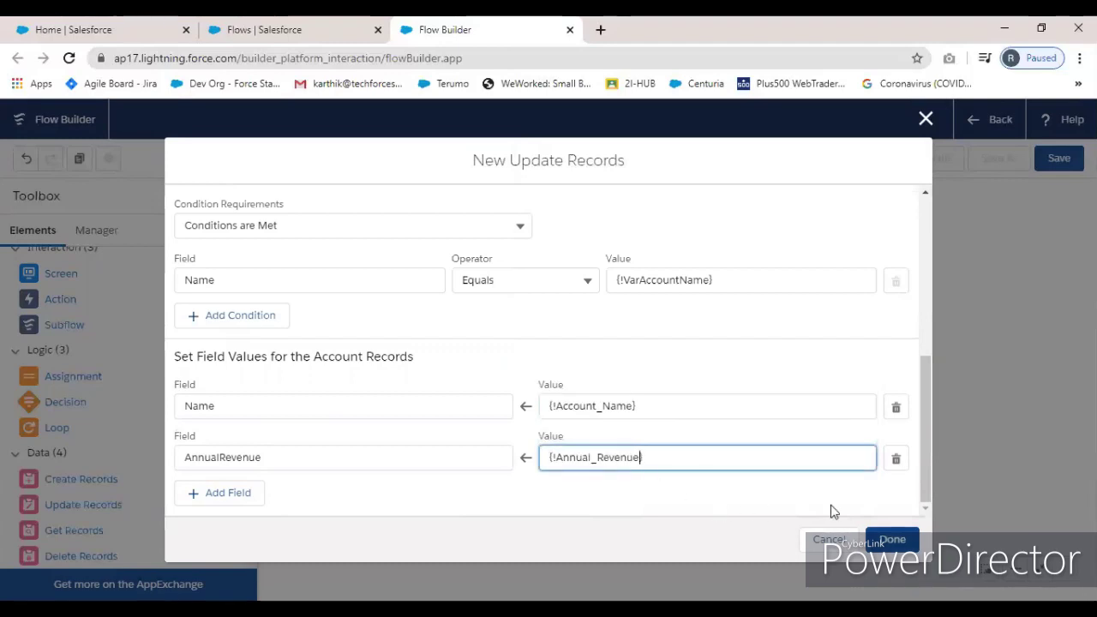
Finish the Update Records element, connect the Update Page screen to it, and shift it slightly on the canvas
{"action": "left_click", "coordinate": [891, 539]}
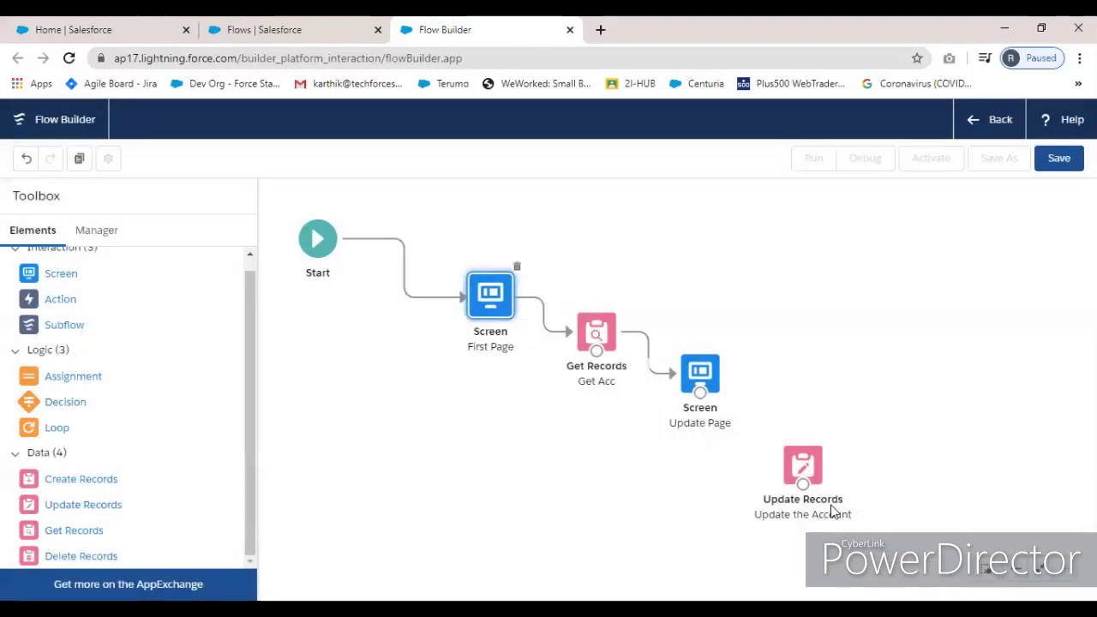
{"action": "left_click_drag", "start_coordinate": [704, 401], "coordinate": [820, 485]}
{"action": "scroll", "coordinate": [820, 485], "scroll_direction": "down", "scroll_amount": 3}
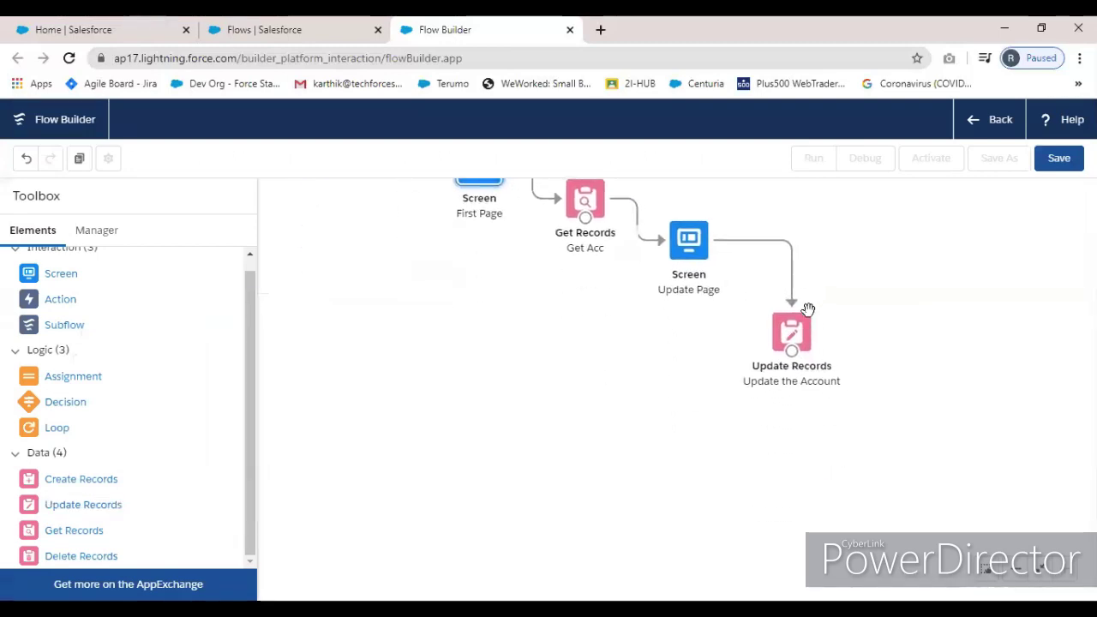
{"action": "mouse_move", "coordinate": [795, 339]}
{"action": "left_mouse_down"}
{"action": "mouse_move", "coordinate": [763, 317]}
{"action": "mouse_move", "coordinate": [791, 326]}
{"action": "left_mouse_up"}
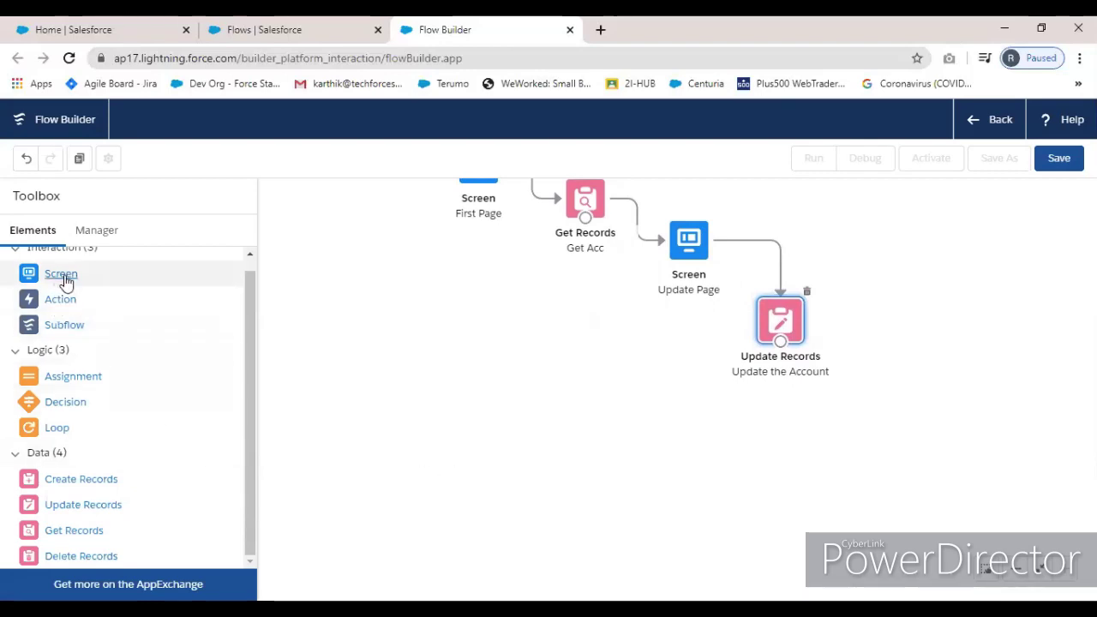
Add a new screen to the flow containing a Display Text component with API name FinalPage
{"action": "left_click_drag", "start_coordinate": [66, 282], "coordinate": [462, 308]}
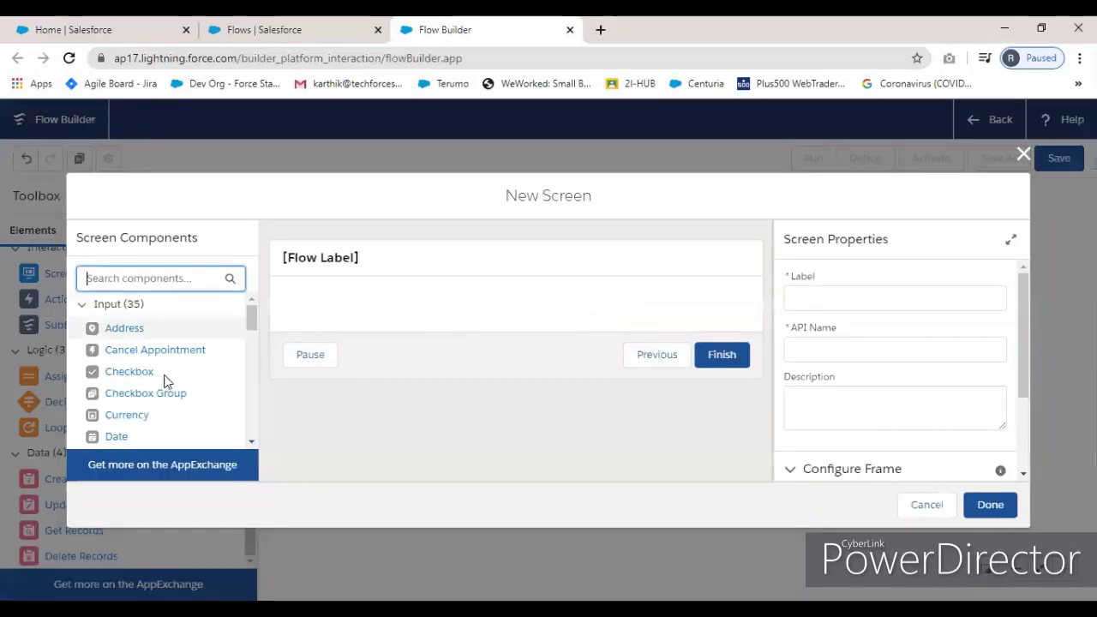
{"action": "scroll", "coordinate": [140, 417], "scroll_direction": "down", "scroll_amount": 5}
{"action": "scroll", "coordinate": [129, 436], "scroll_direction": "down", "scroll_amount": 3}
{"action": "scroll", "coordinate": [129, 412], "scroll_direction": "up", "scroll_amount": 10}
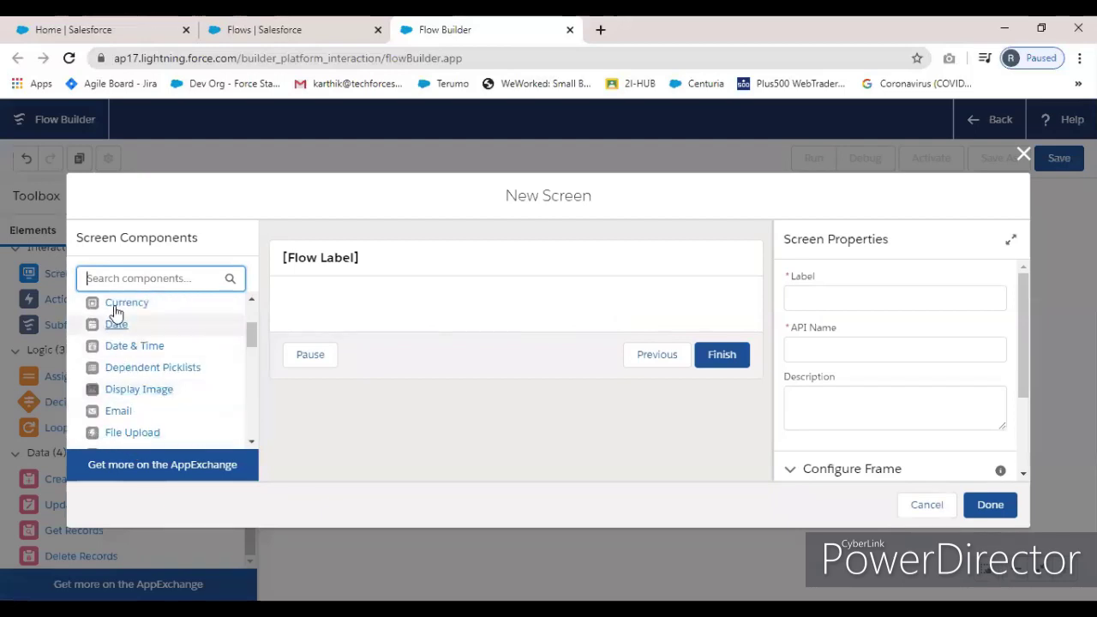
{"action": "left_click", "coordinate": [160, 278]}
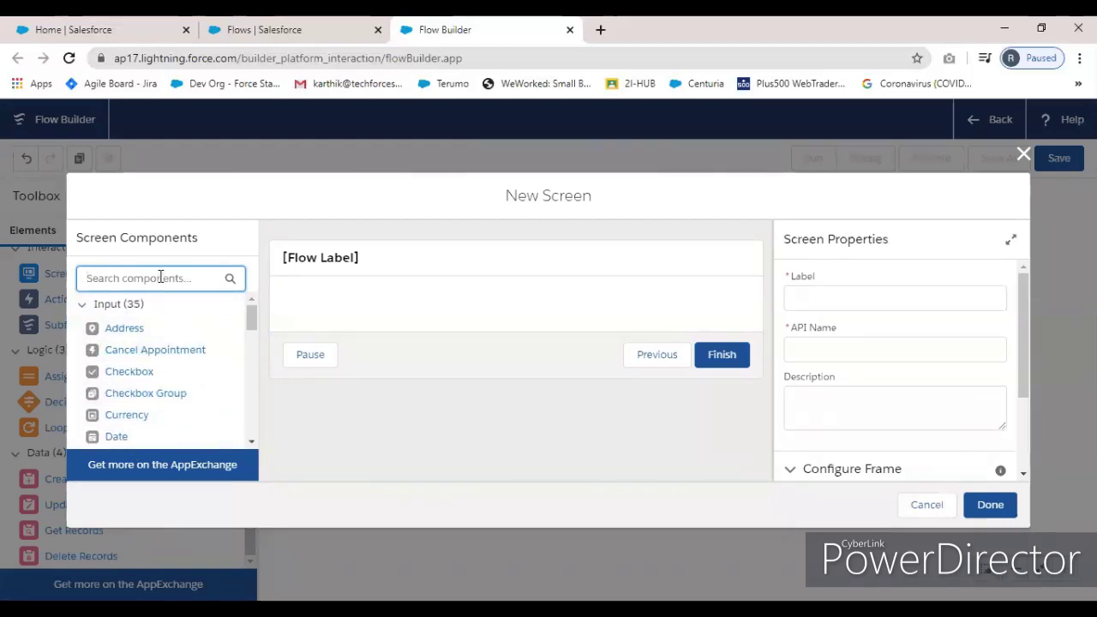
{"action": "type", "text": "di"}
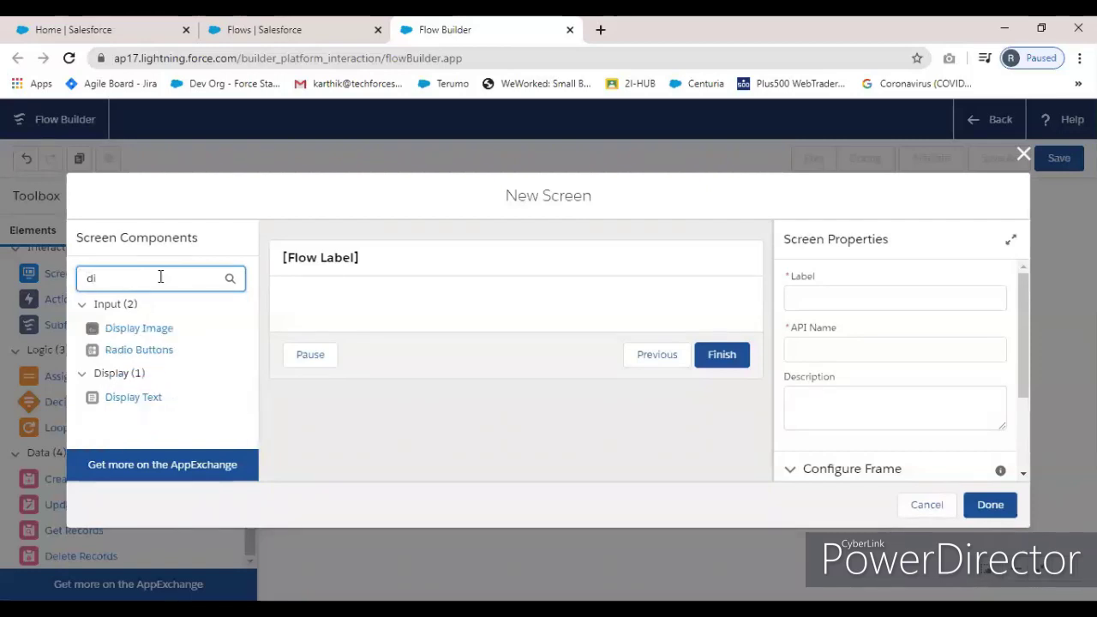
{"action": "left_click", "coordinate": [127, 403]}
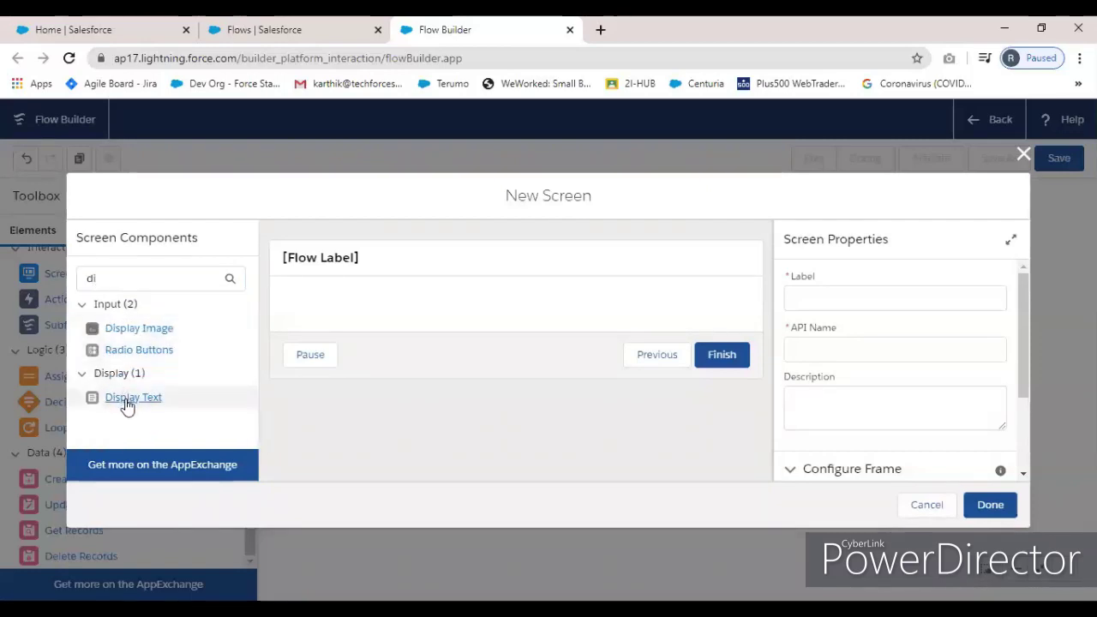
{"action": "left_click", "coordinate": [827, 302]}
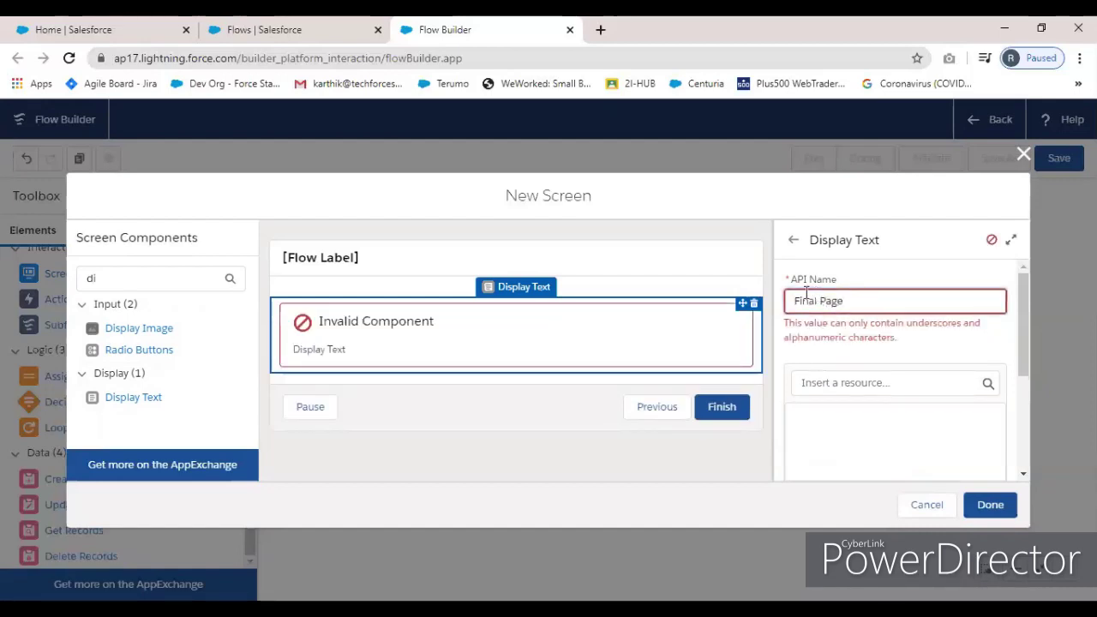
{"action": "key", "text": "BackSpace"}
Enter "Thank You!" as the content of the FinalPage display text component
{"action": "left_click", "coordinate": [832, 387]}
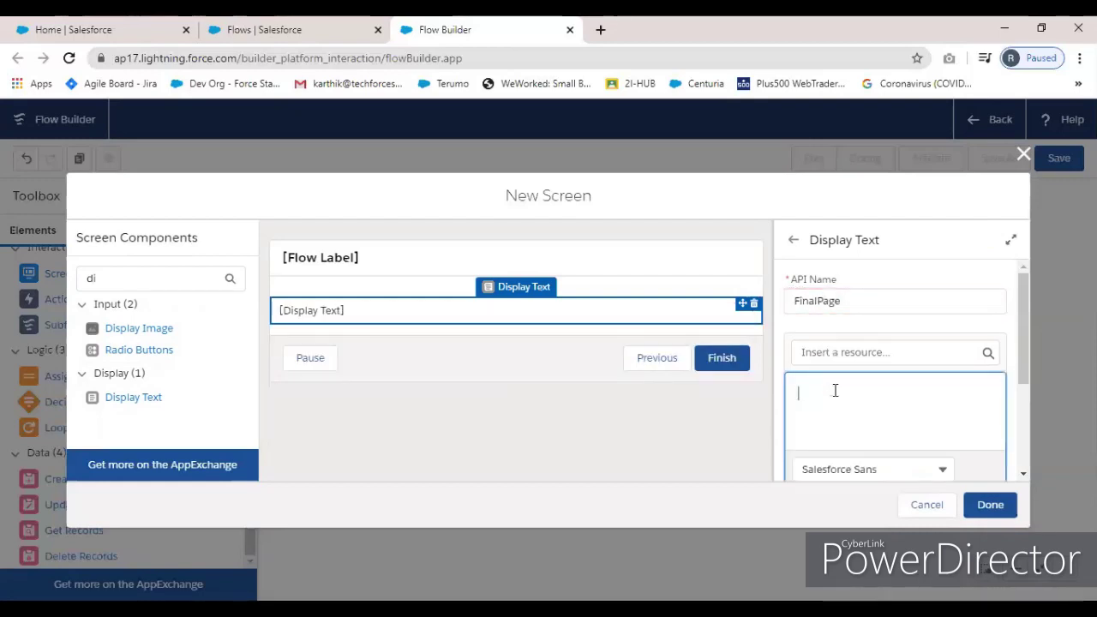
{"action": "type", "text": "Than"}
{"action": "key", "text": "BackSpace"}
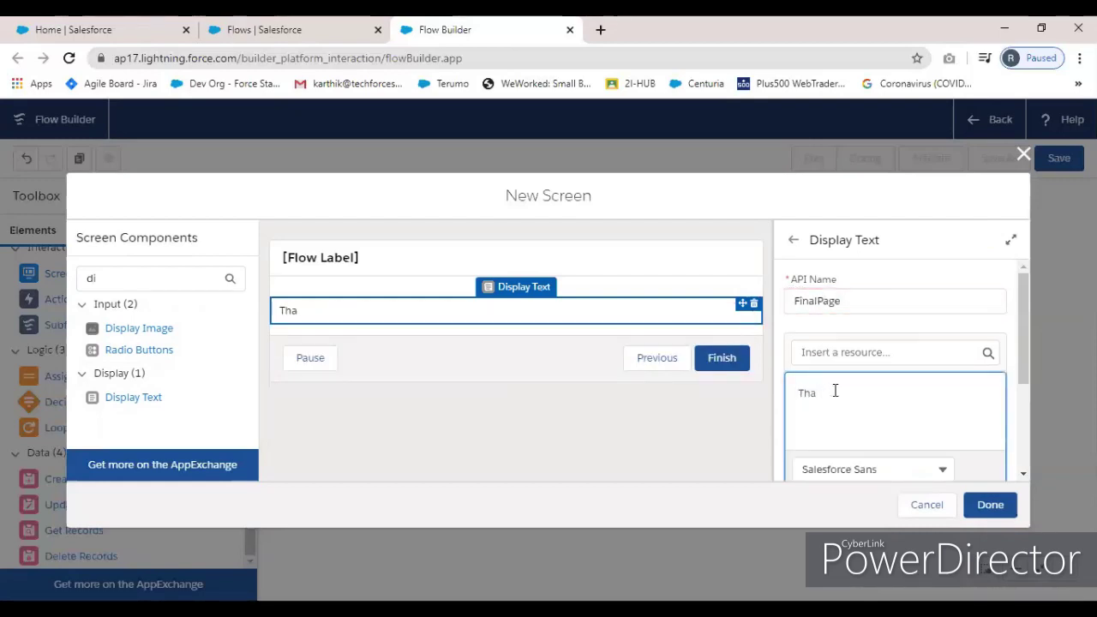
{"action": "type", "text": "nk"}
{"action": "type", "text": " Y"}
{"action": "key", "text": "BackSpace"}
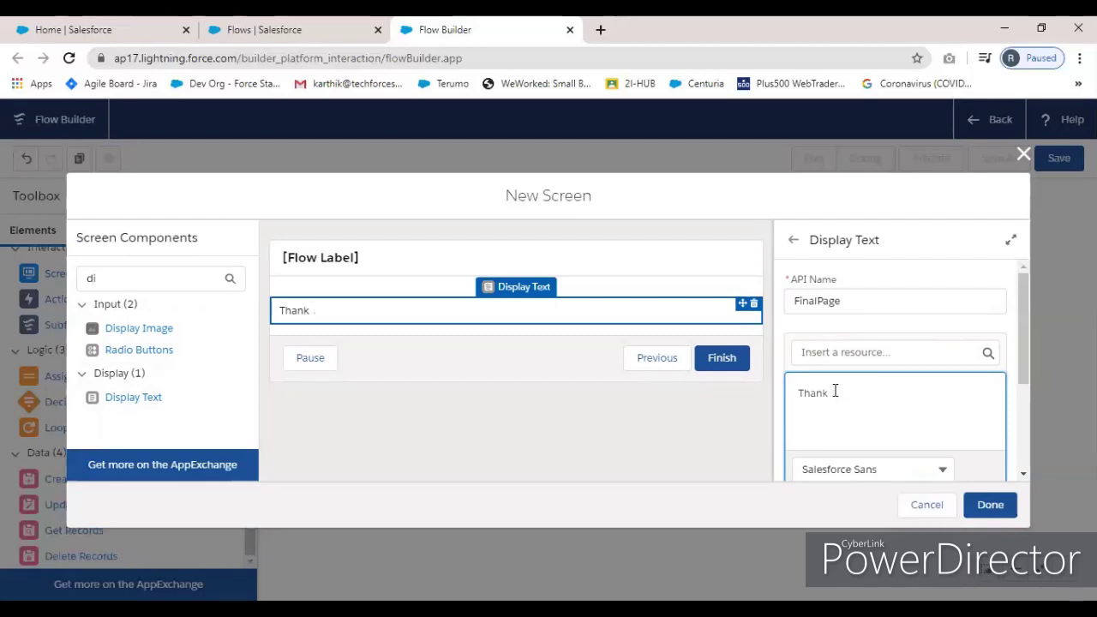
{"action": "type", "text": "y"}
{"action": "key", "text": "BackSpace"}
{"action": "type", "text": "You!"}
{"action": "scroll", "coordinate": [835, 390], "scroll_direction": "down", "scroll_amount": 2}
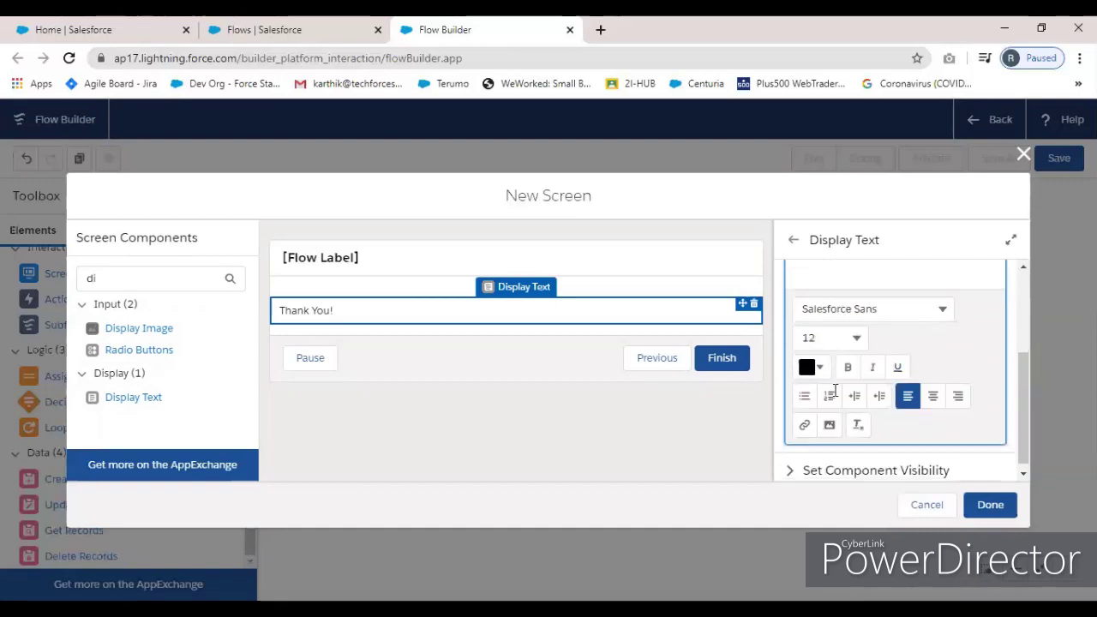
{"action": "scroll", "coordinate": [835, 391], "scroll_direction": "up", "scroll_amount": 2}
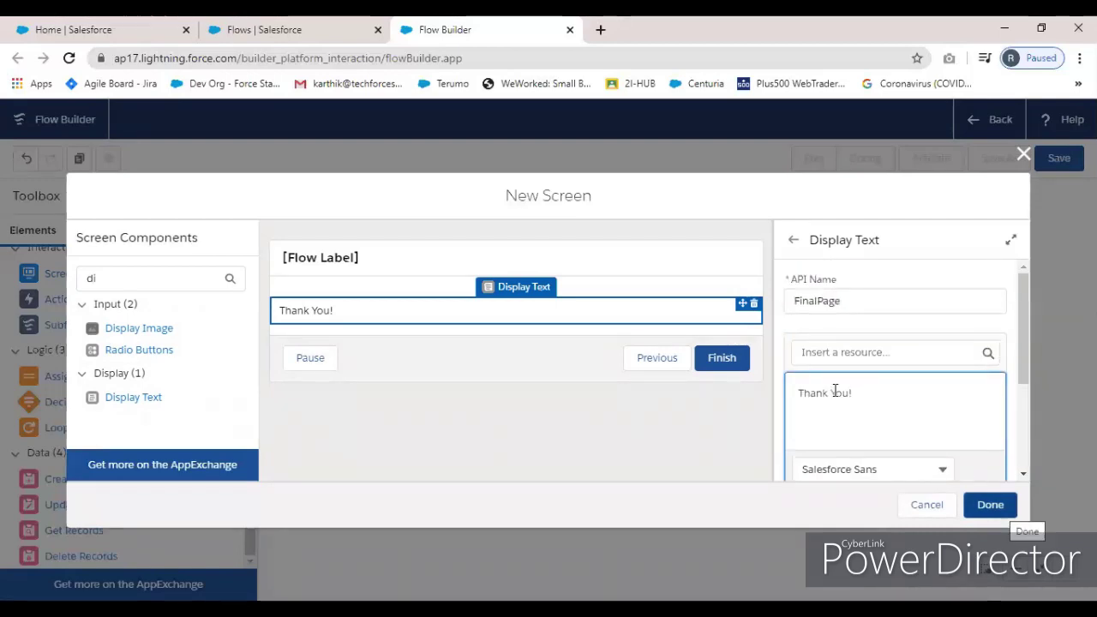
Label the new screen FPage, finish it, and connect the Update the Account element to it
{"action": "left_click", "coordinate": [558, 283]}
{"action": "left_click", "coordinate": [815, 298]}
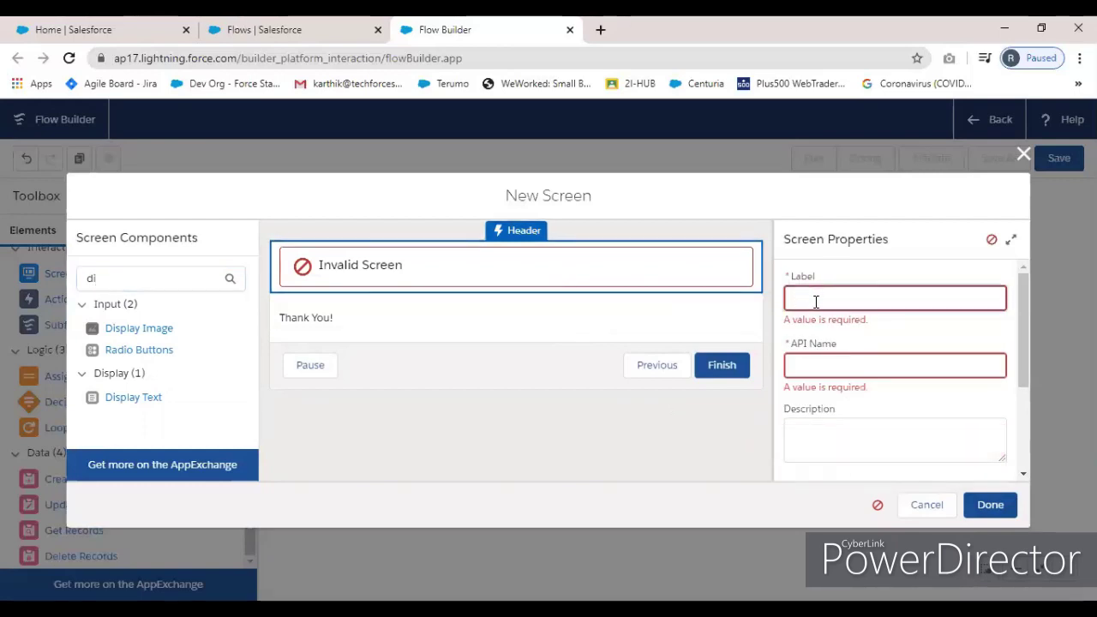
{"action": "type", "text": "FPage"}
{"action": "left_click", "coordinate": [566, 458]}
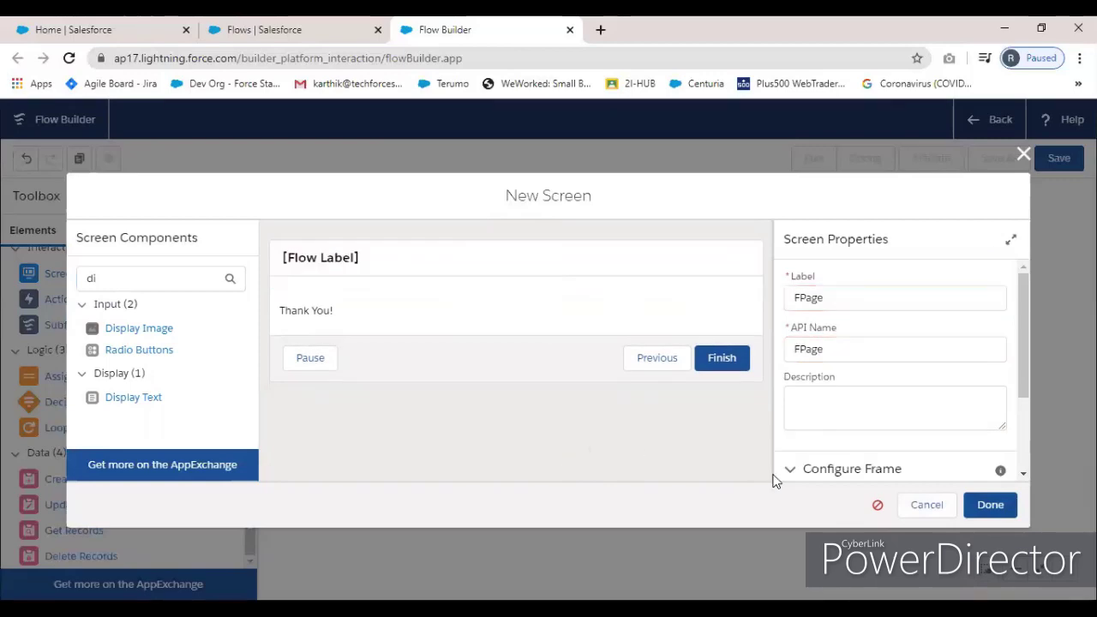
{"action": "key", "text": "Return"}
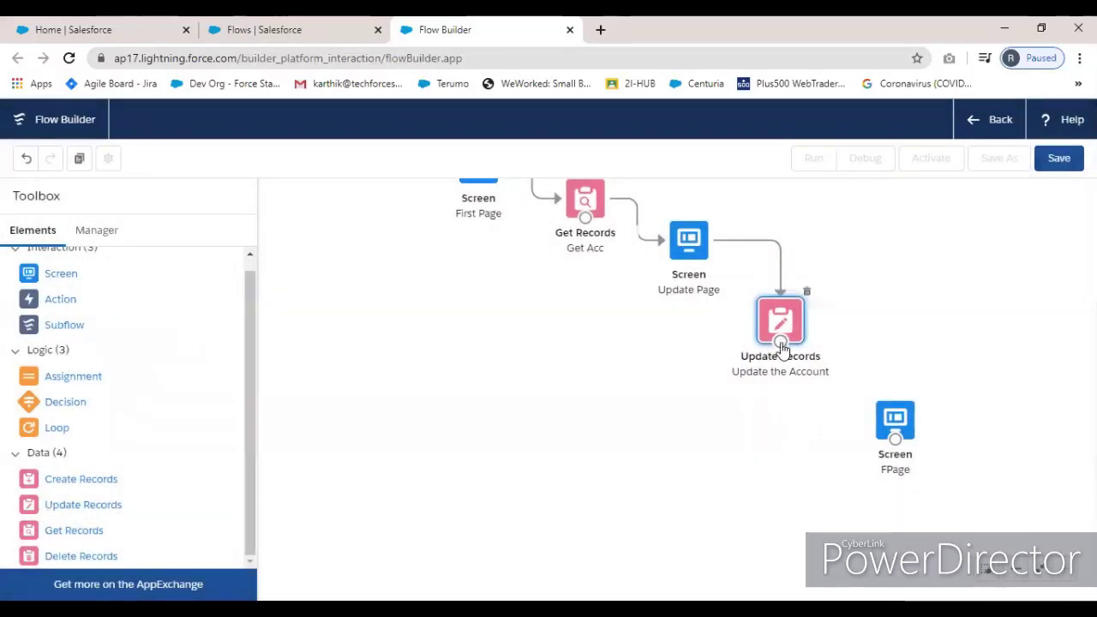
{"action": "left_click_drag", "start_coordinate": [780, 341], "coordinate": [895, 419]}
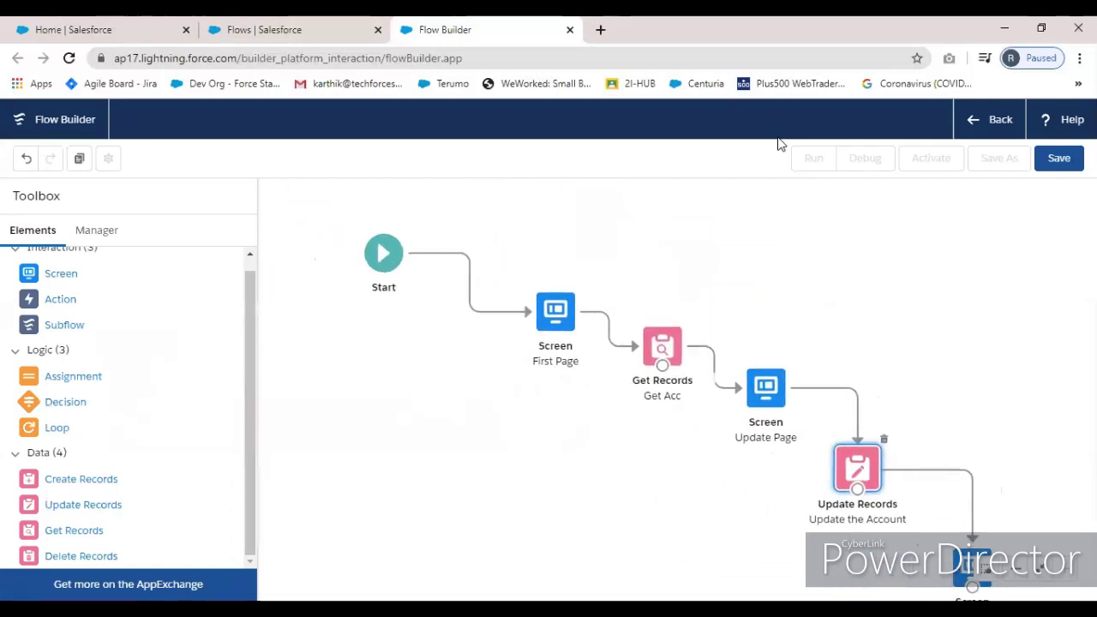
Rearrange First Page, Get Acc, Update Page, Update the Account and FPage into a compact diagonal sequence below Start
{"action": "left_click_drag", "start_coordinate": [550, 297], "coordinate": [497, 226]}
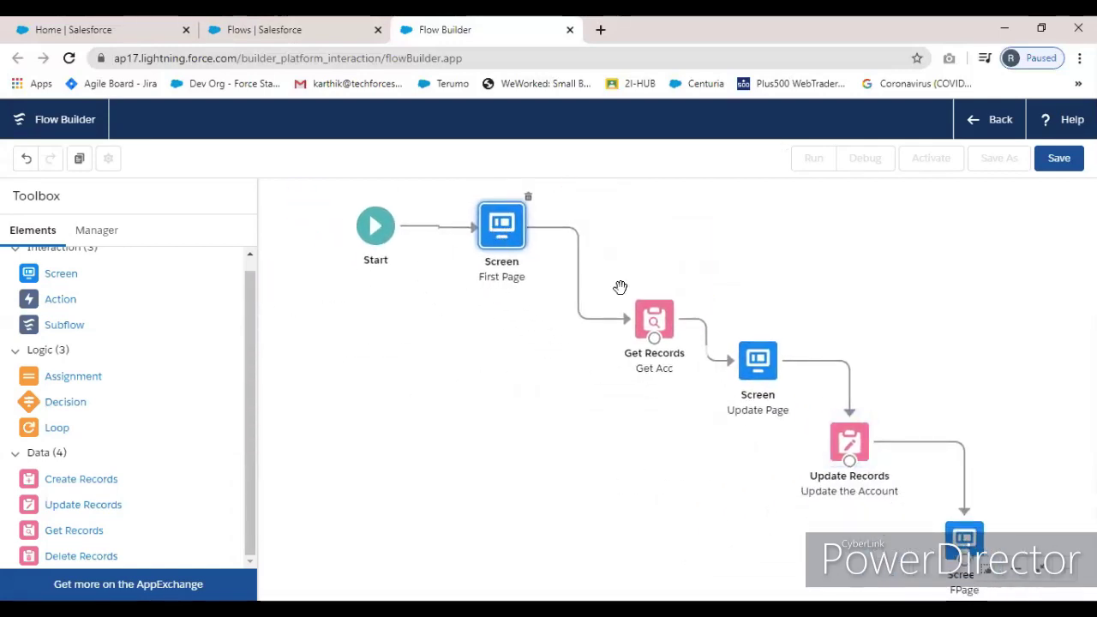
{"action": "left_click_drag", "start_coordinate": [652, 319], "coordinate": [609, 256]}
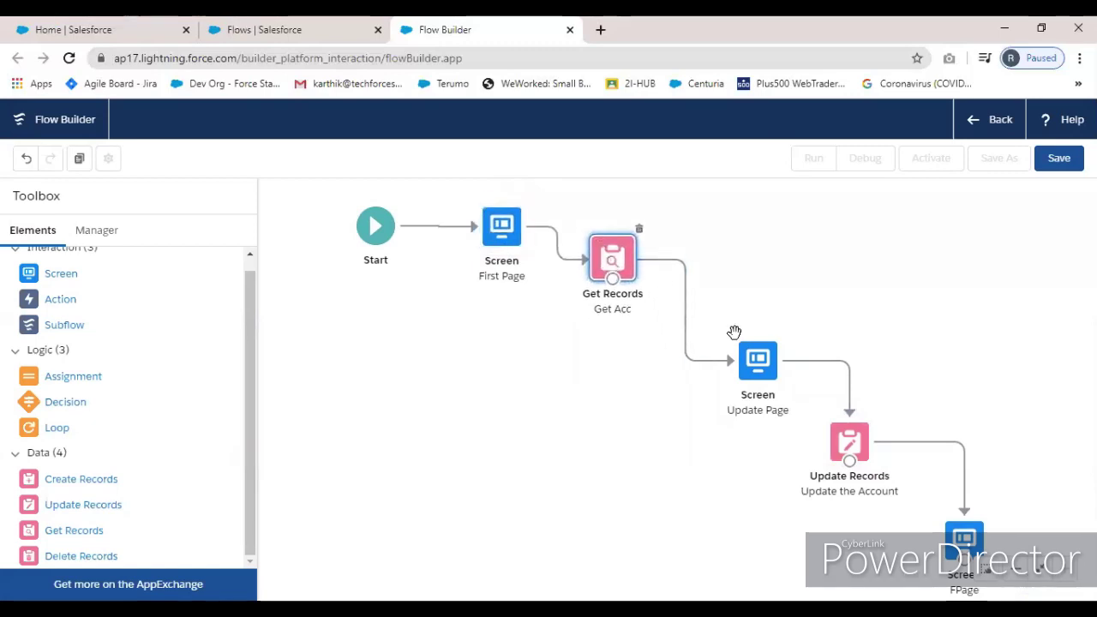
{"action": "left_click_drag", "start_coordinate": [759, 360], "coordinate": [709, 293]}
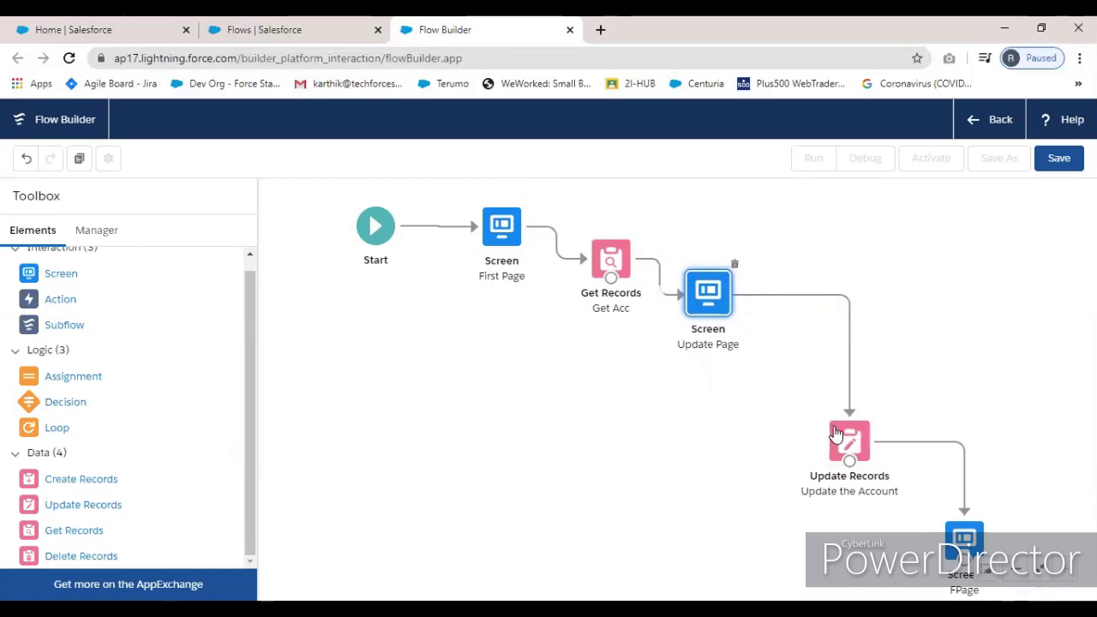
{"action": "left_click_drag", "start_coordinate": [836, 433], "coordinate": [764, 391]}
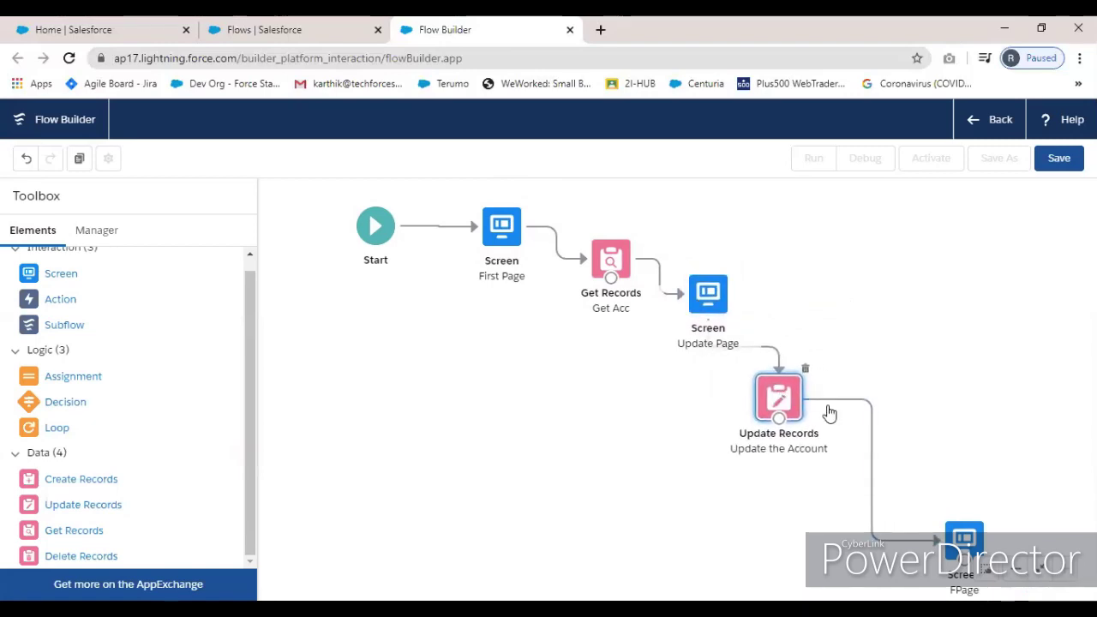
{"action": "left_click_drag", "start_coordinate": [962, 533], "coordinate": [837, 506]}
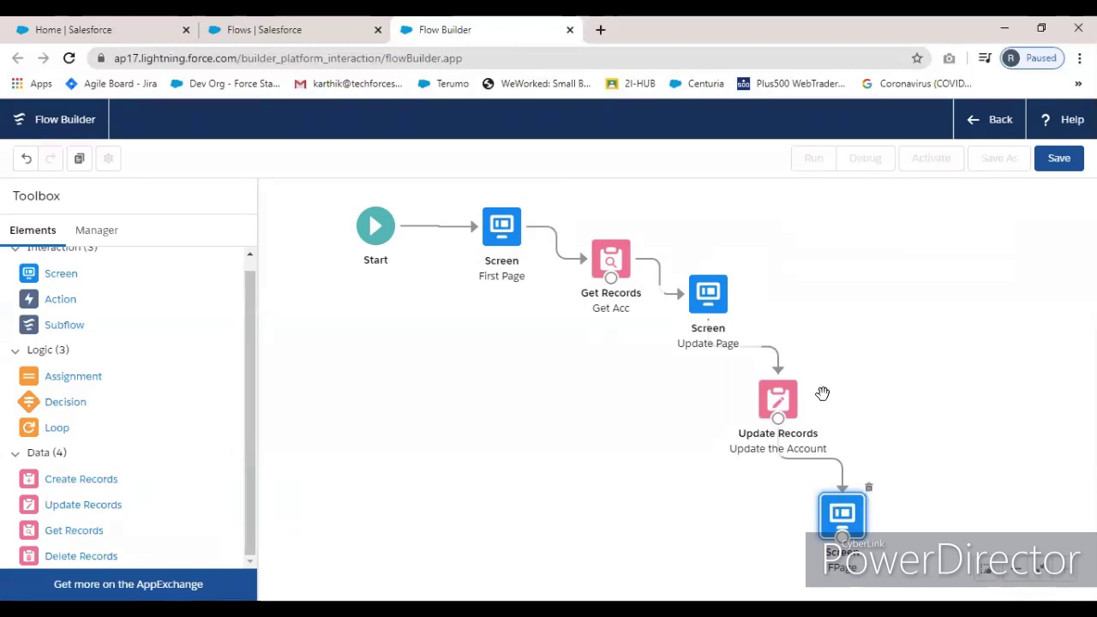
Save the flow with the label "Get Record and Update it" and API name Get_Record_and_Update_it
{"action": "key", "text": "ctrl+s"}
{"action": "left_click", "coordinate": [303, 306]}
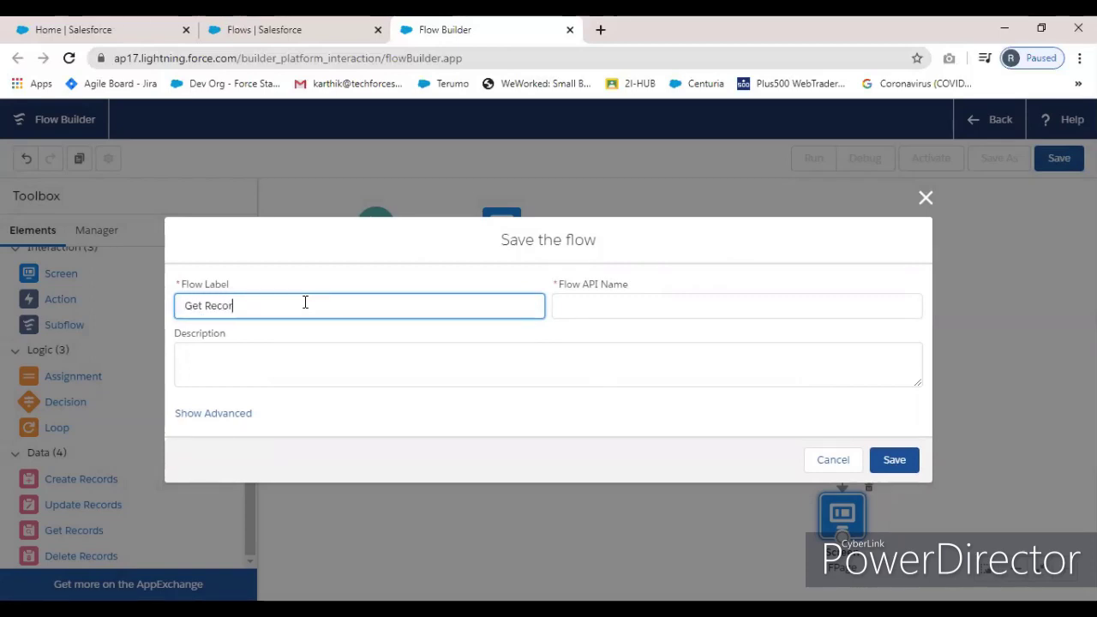
{"action": "type", "text": "and Update it"}
{"action": "left_click", "coordinate": [573, 341]}
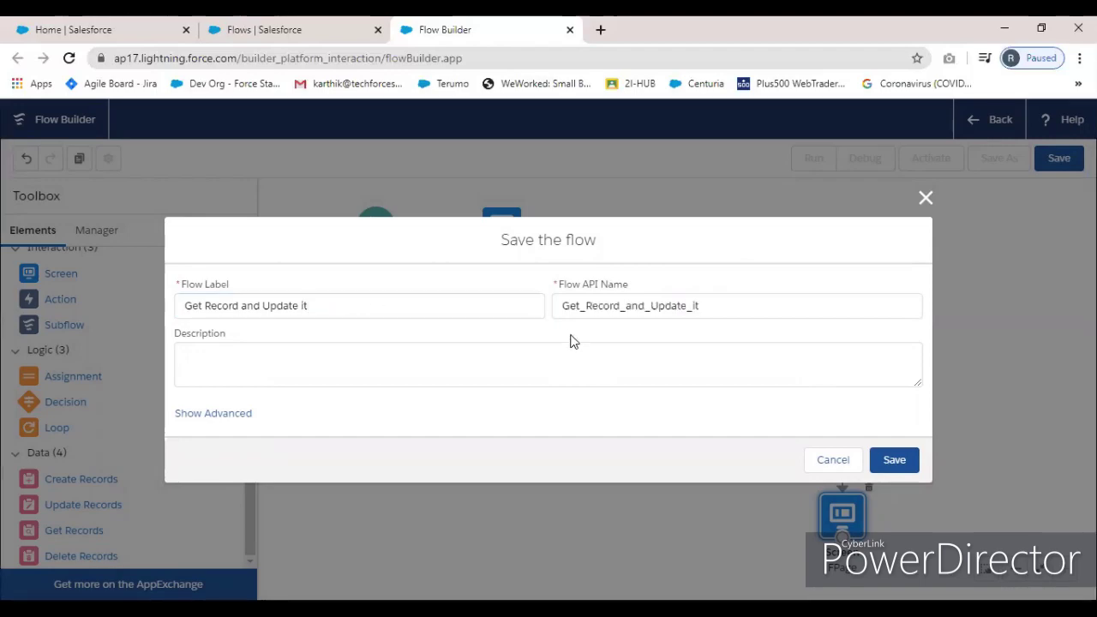
{"action": "left_click", "coordinate": [825, 460]}
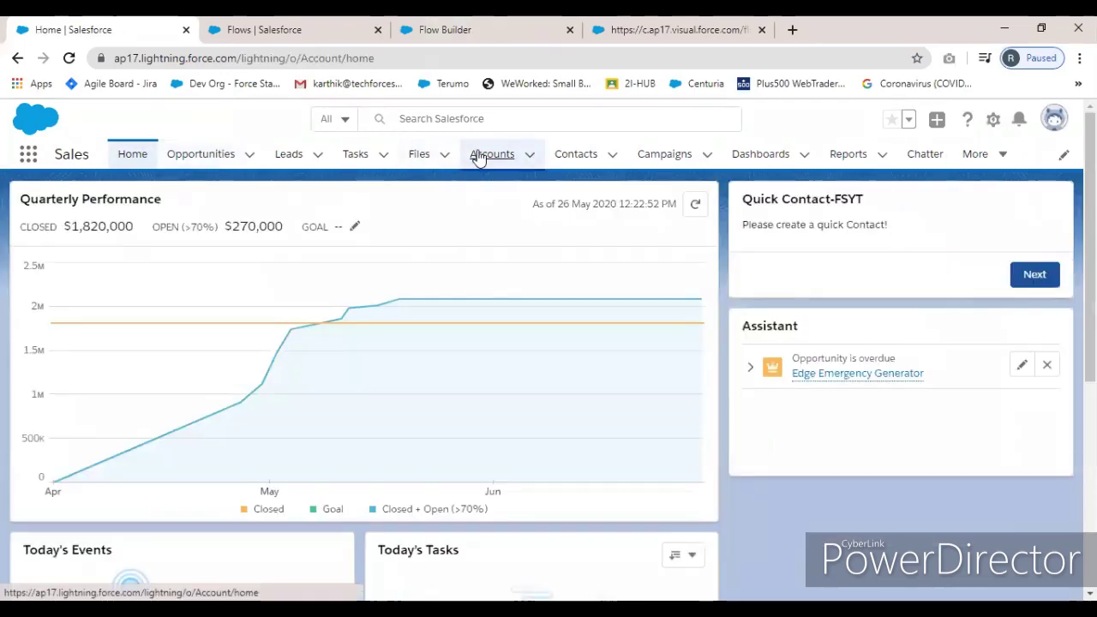
View the details of the Dickenson plc account record in Salesforce Accounts
{"action": "left_click", "coordinate": [471, 161]}
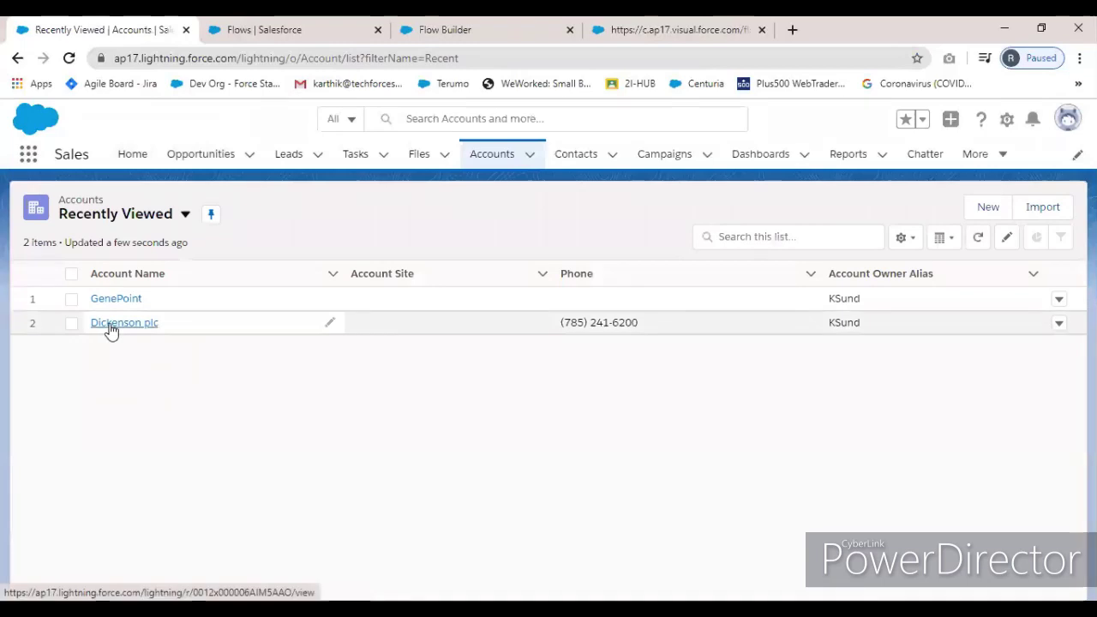
{"action": "left_click", "coordinate": [111, 330]}
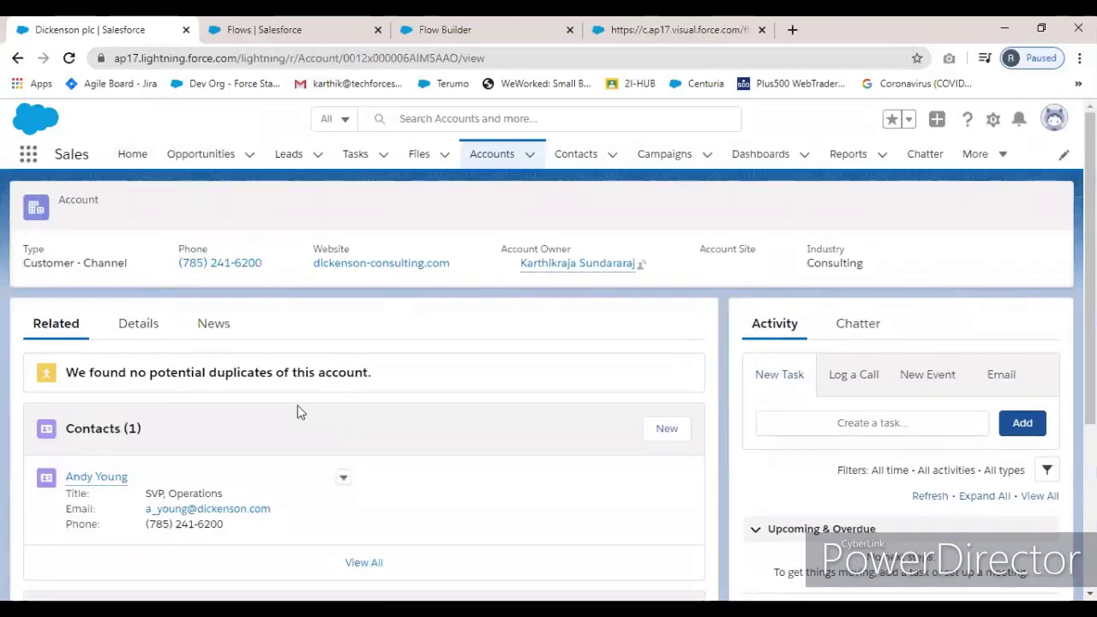
{"action": "left_click", "coordinate": [159, 338]}
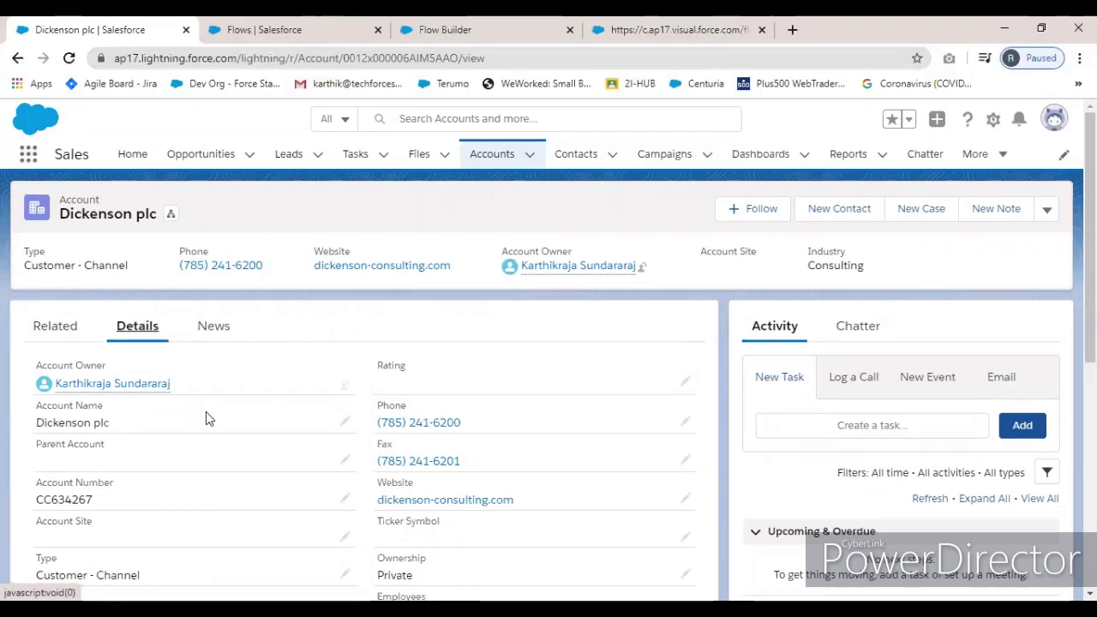
Start the flow's debug run, look up the account Dickenson plc, and proceed to the update screen
{"action": "left_click", "coordinate": [652, 28]}
{"action": "left_click", "coordinate": [770, 460]}
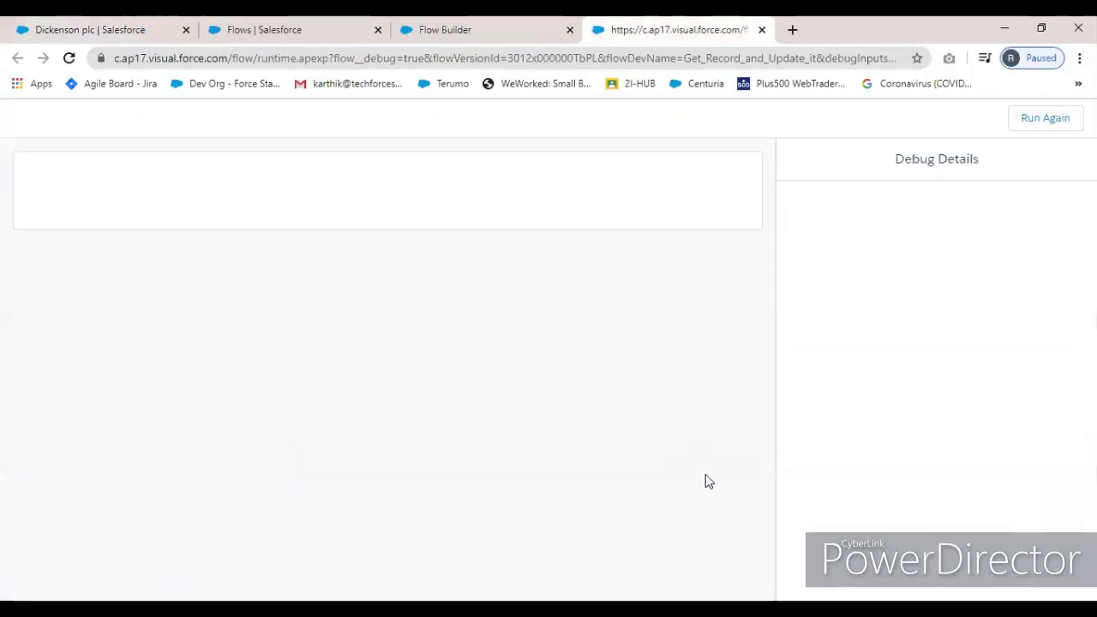
{"action": "left_click", "coordinate": [154, 228]}
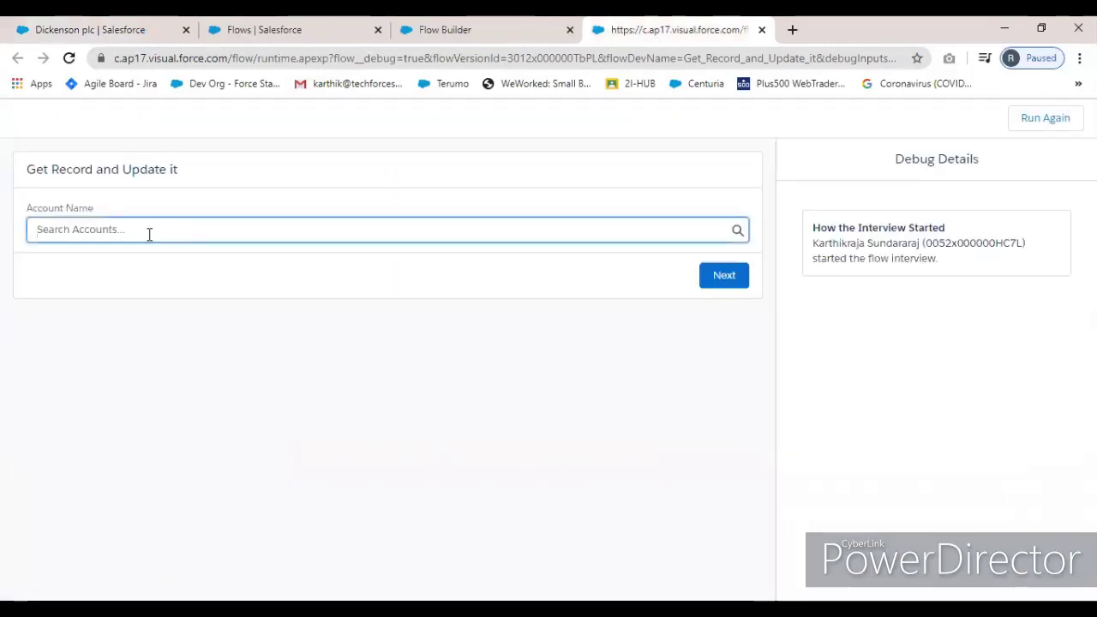
{"action": "type", "text": "di"}
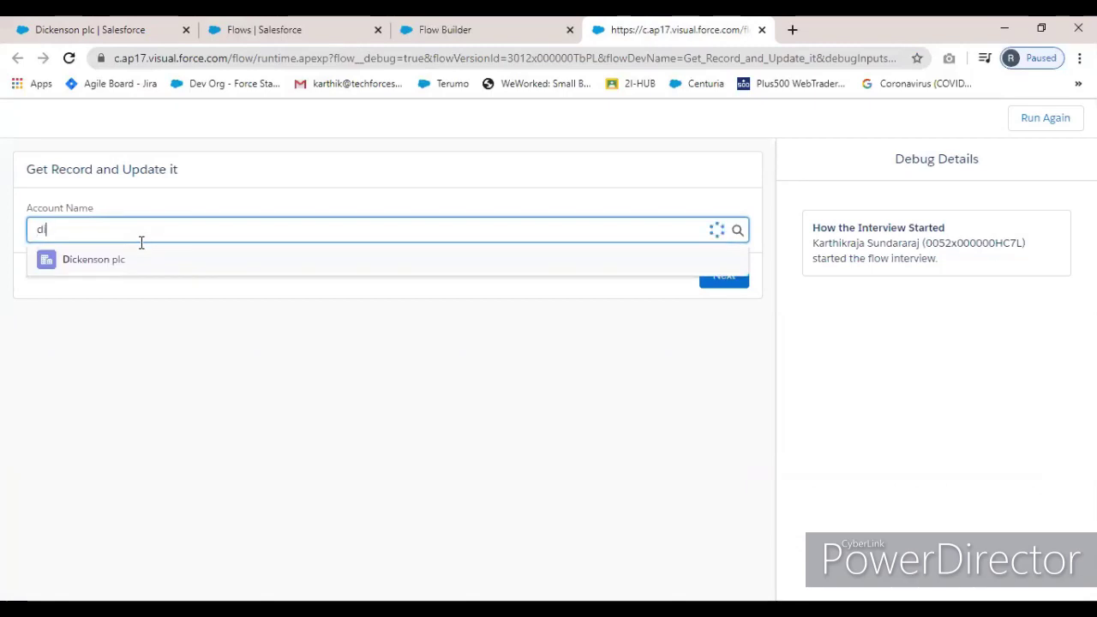
{"action": "left_click", "coordinate": [123, 263]}
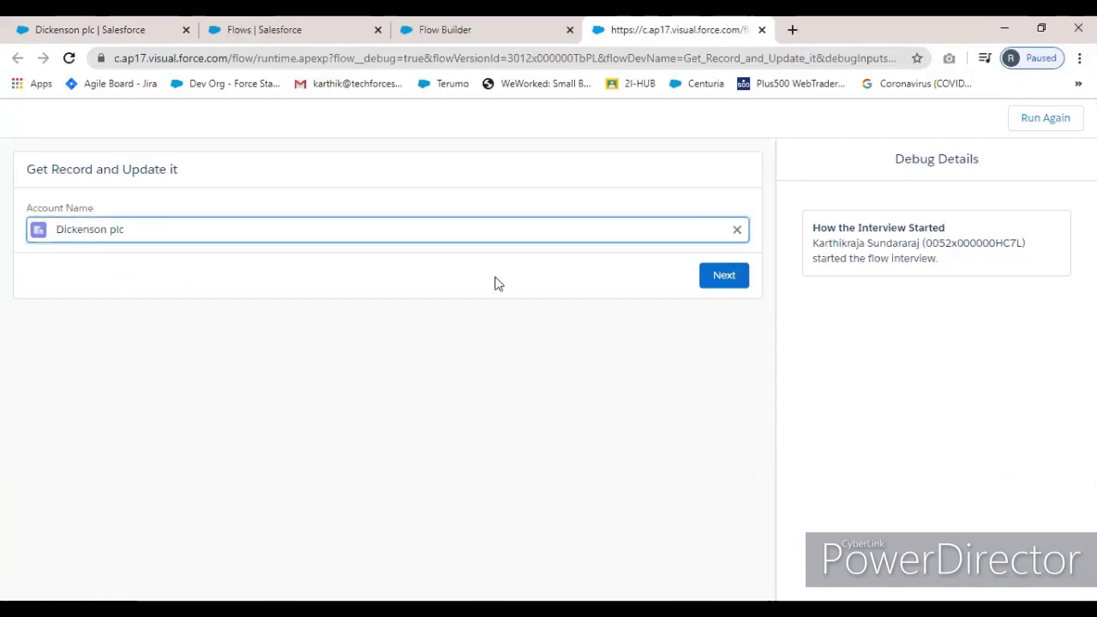
{"action": "left_click", "coordinate": [722, 280]}
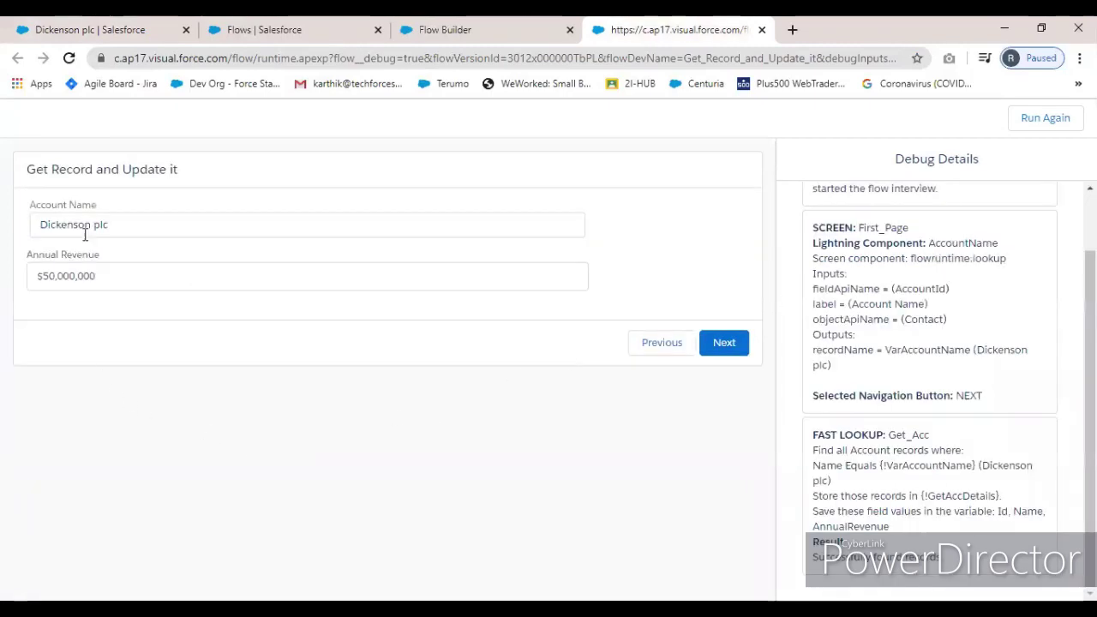
Change the account name to "Dickenson plc Test" and the annual revenue to $250,000,000, and submit the update screen
{"action": "left_click", "coordinate": [111, 226]}
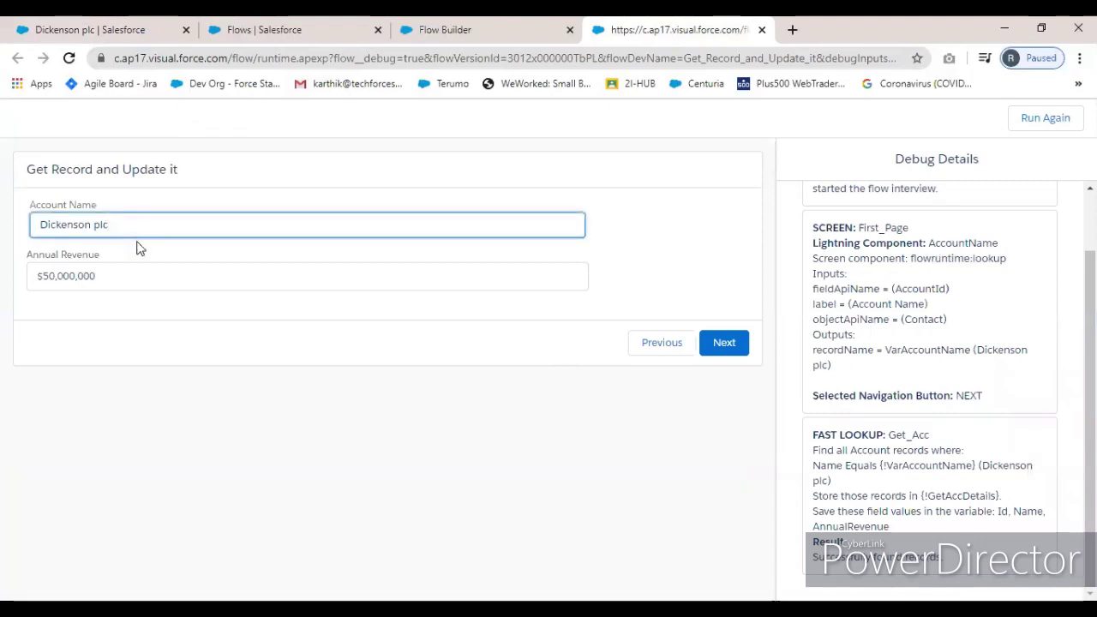
{"action": "type", "text": "Test"}
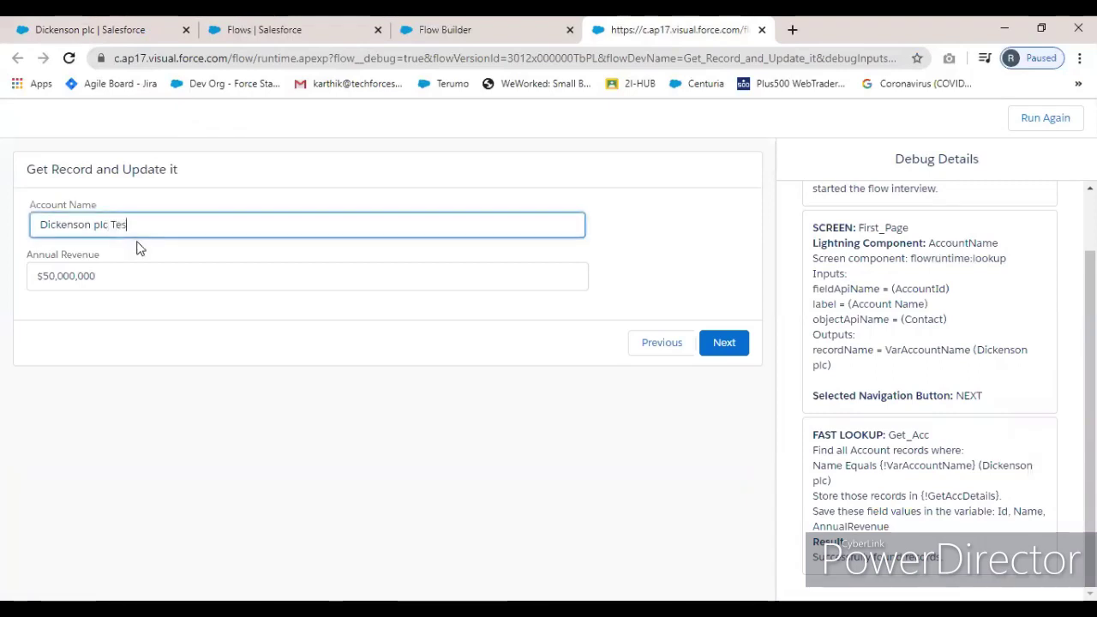
{"action": "left_click", "coordinate": [45, 276]}
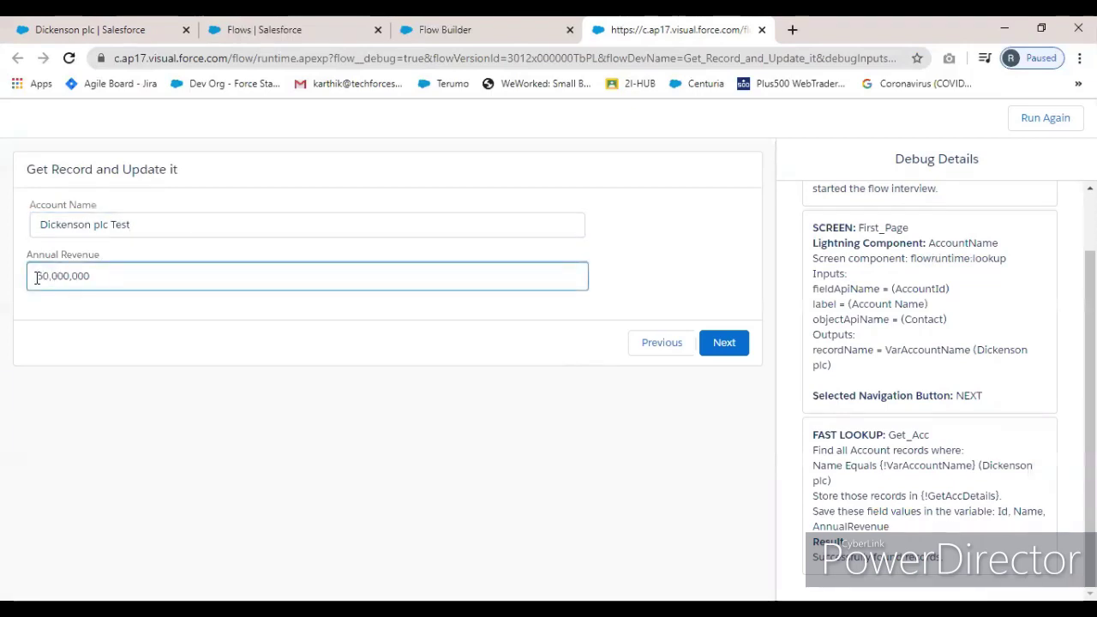
{"action": "type", "text": "1"}
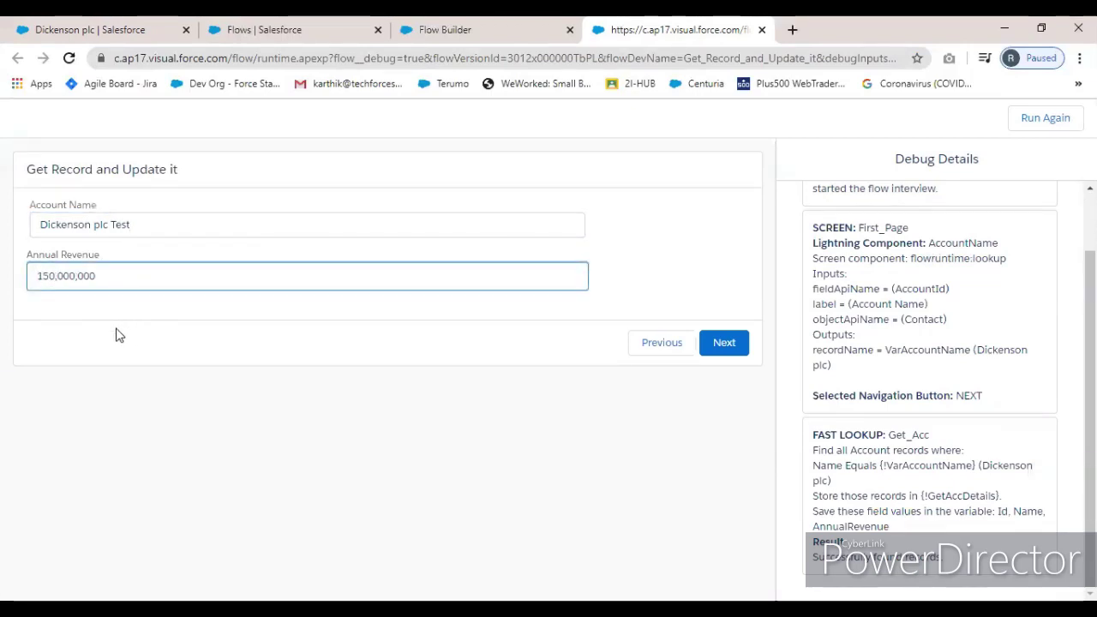
{"action": "key", "text": "BackSpace"}
{"action": "type", "text": "2"}
{"action": "left_click", "coordinate": [701, 385]}
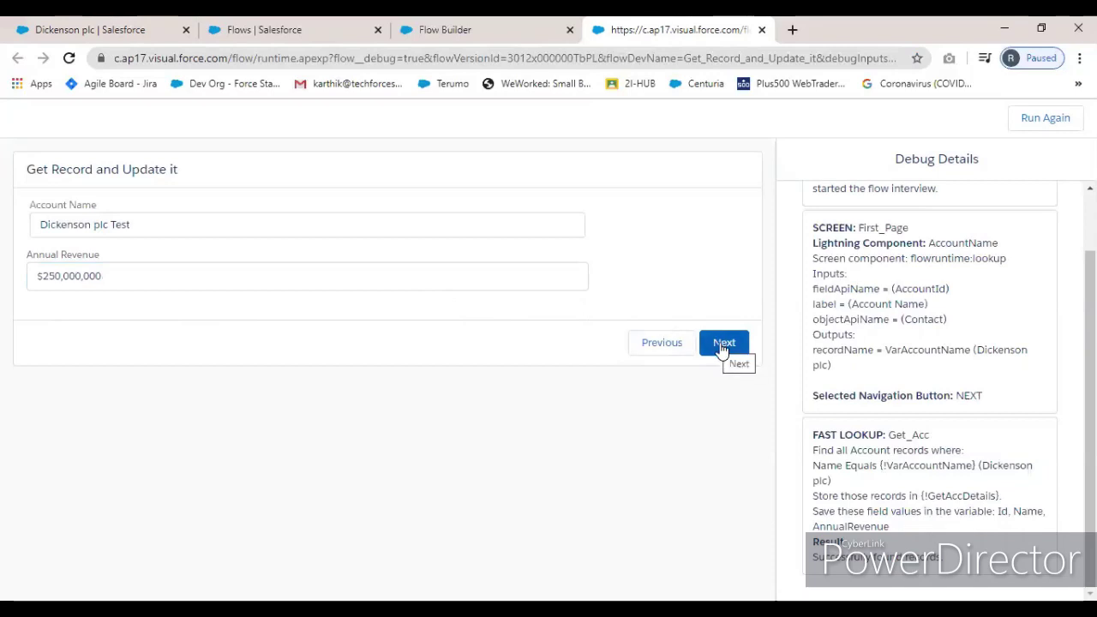
{"action": "left_click", "coordinate": [722, 347]}
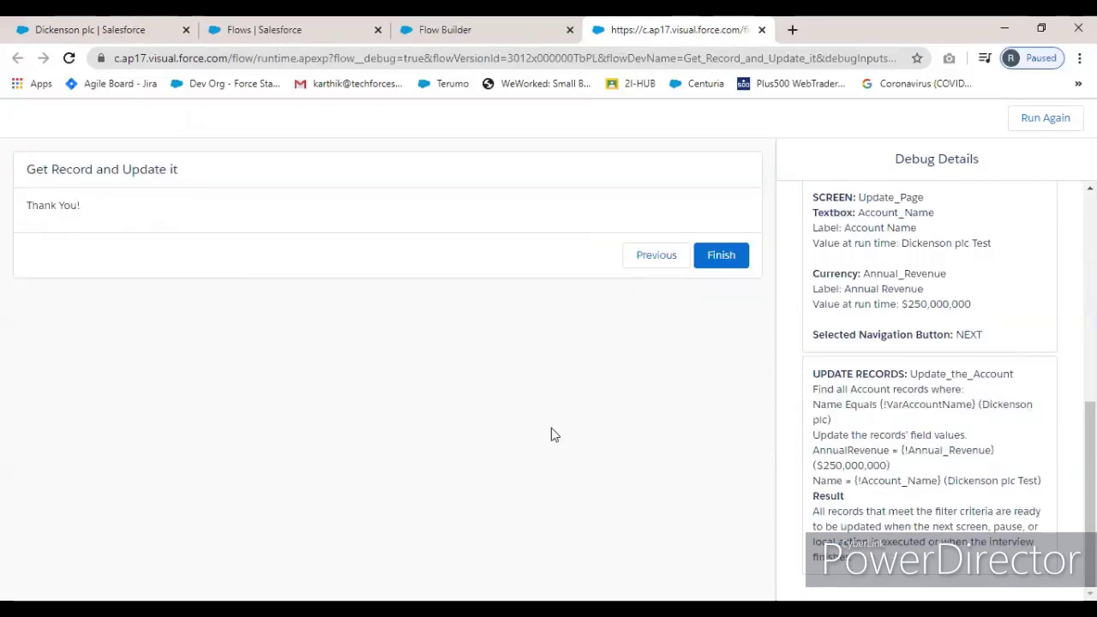
Reload the Dickenson account record and check the Account Name and Annual Revenue in its details
{"action": "left_click", "coordinate": [89, 31]}
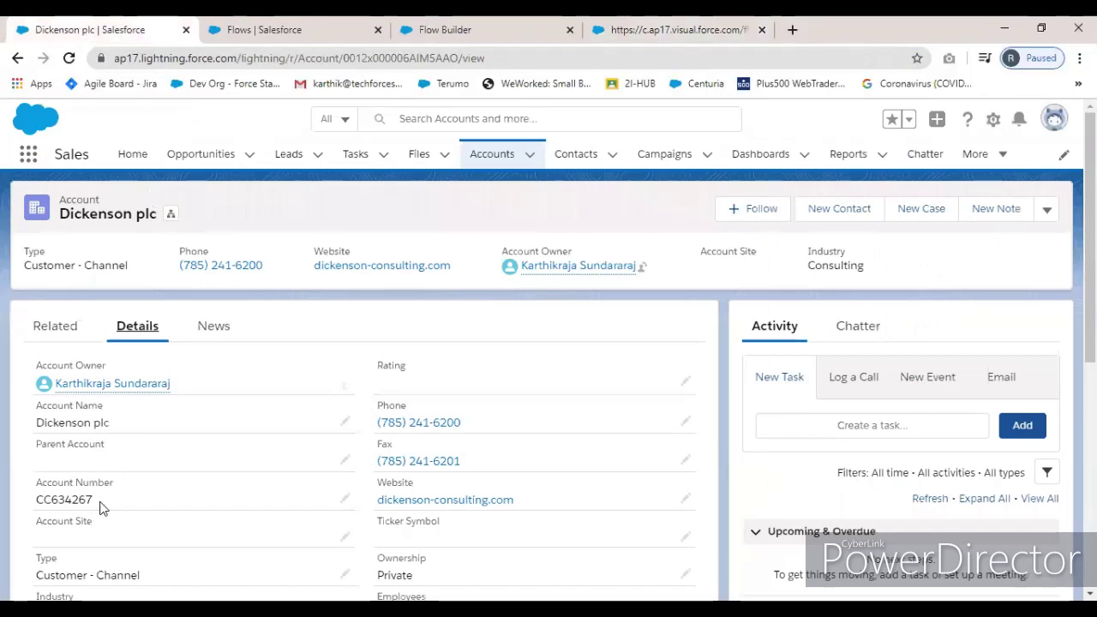
{"action": "scroll", "coordinate": [128, 513], "scroll_direction": "down", "scroll_amount": 5}
{"action": "scroll", "coordinate": [80, 380], "scroll_direction": "up", "scroll_amount": 5}
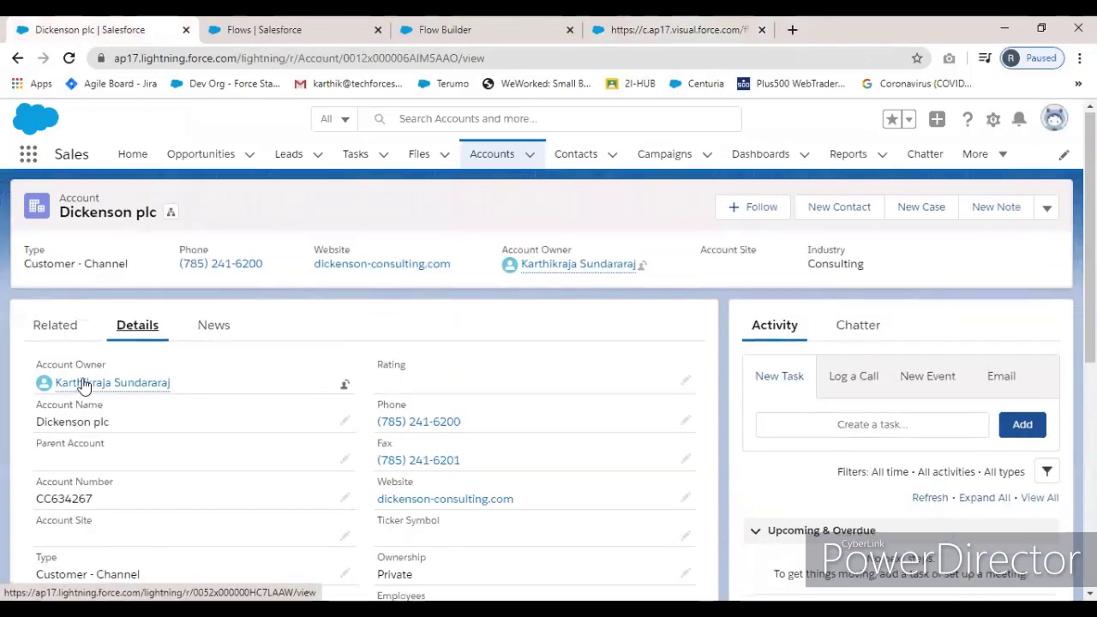
{"action": "left_click", "coordinate": [68, 59]}
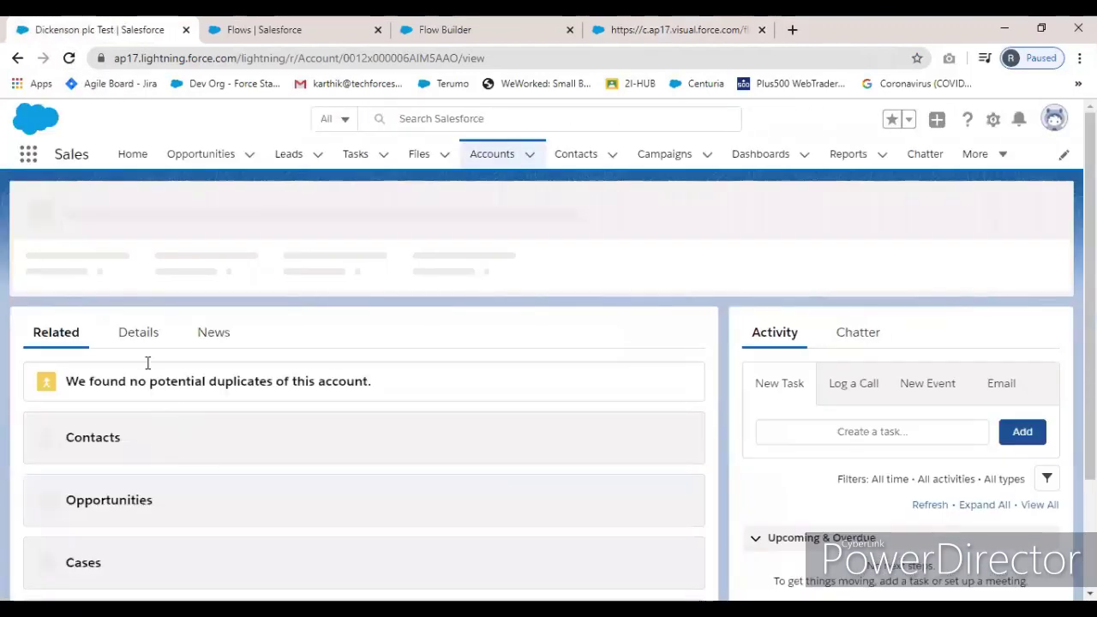
{"action": "left_click", "coordinate": [139, 323]}
{"action": "scroll", "coordinate": [172, 386], "scroll_direction": "down", "scroll_amount": 1}
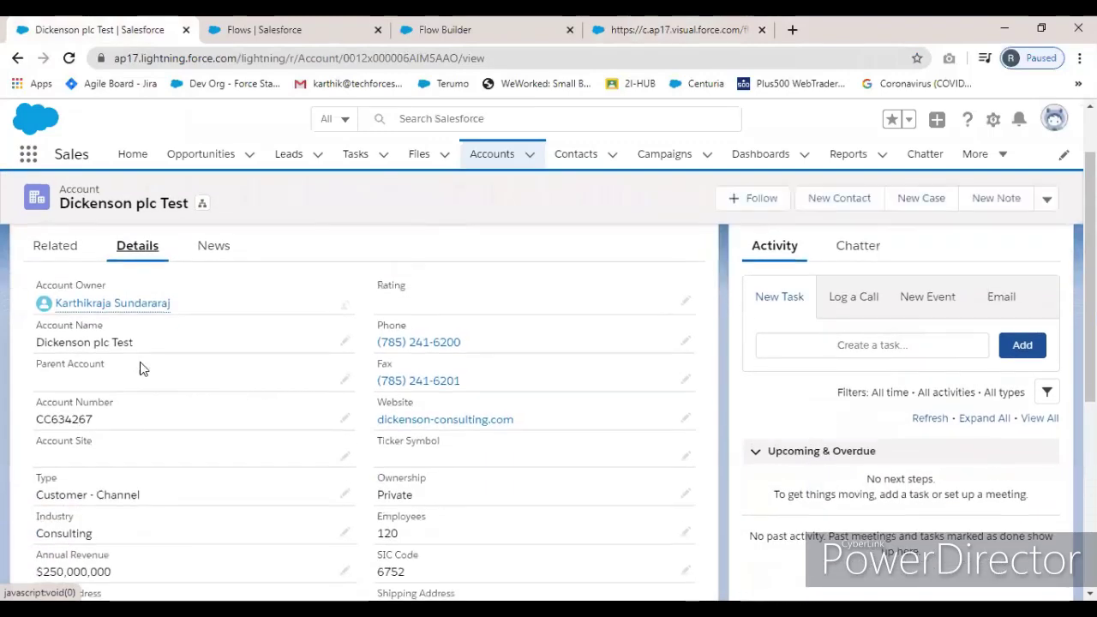
{"action": "scroll", "coordinate": [188, 363], "scroll_direction": "down", "scroll_amount": 1}
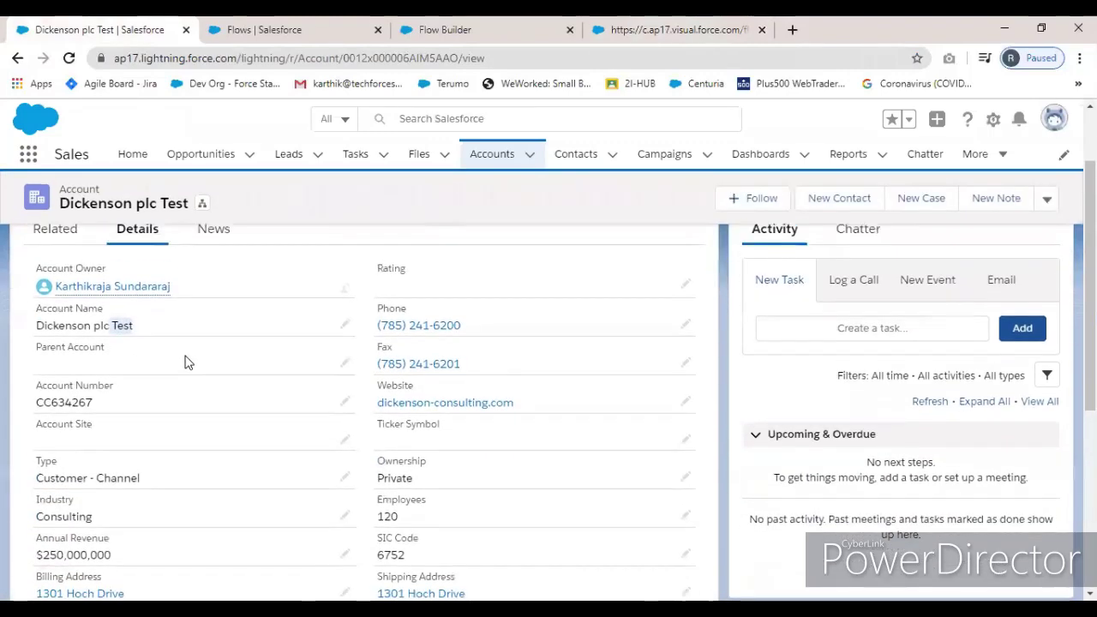
{"action": "scroll", "coordinate": [110, 463], "scroll_direction": "down", "scroll_amount": 2}
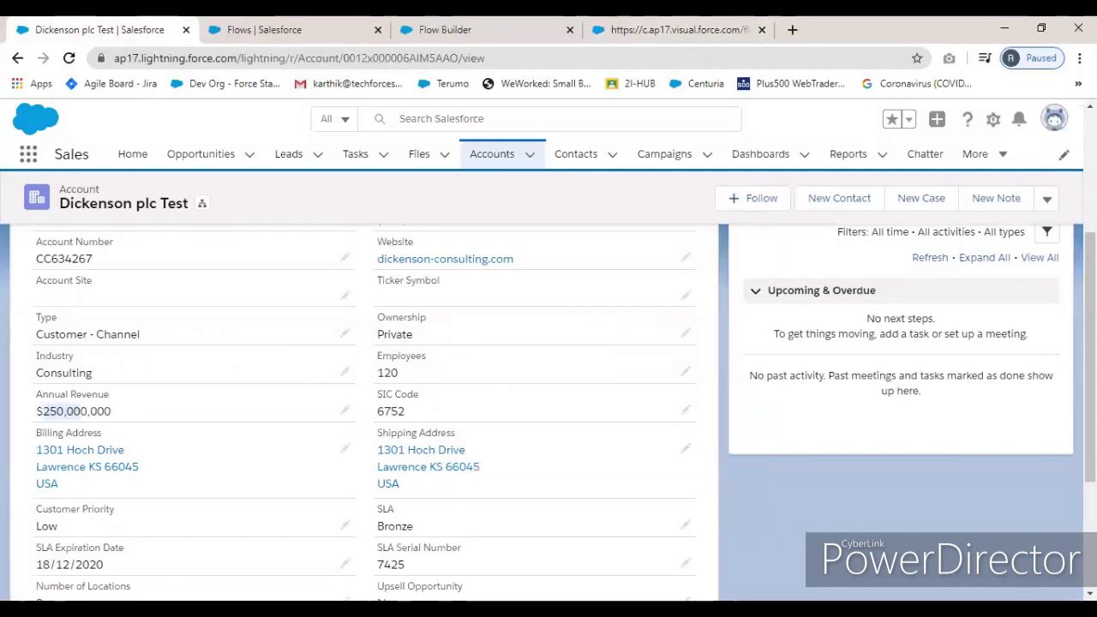
Close the debug run and activate the "Get Record and Update it" flow in Flow Builder
{"action": "left_click", "coordinate": [669, 29]}
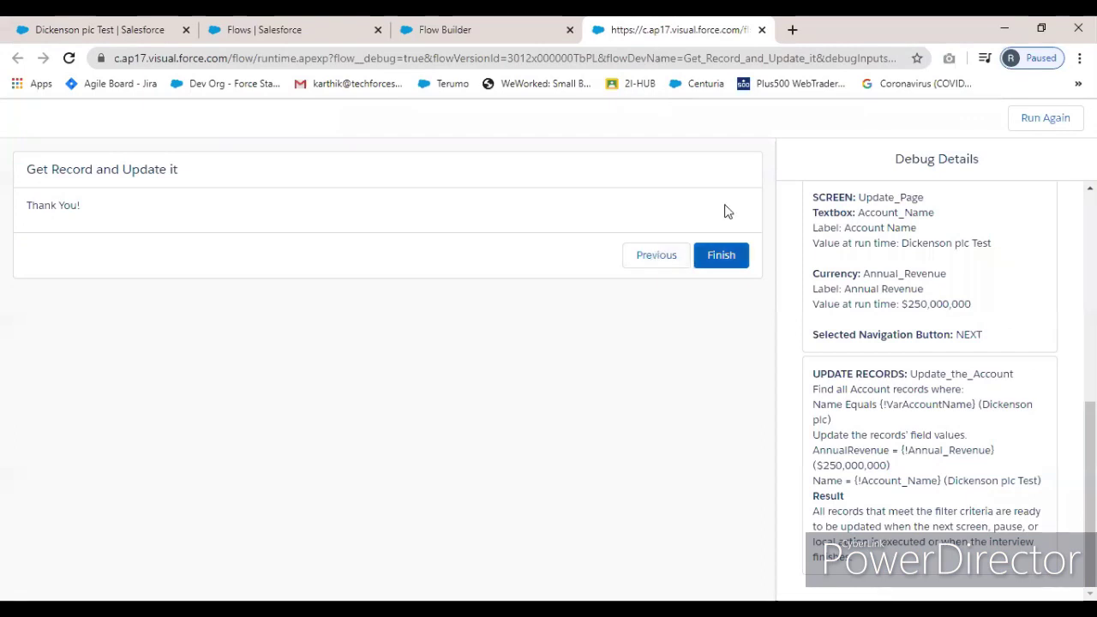
{"action": "left_click", "coordinate": [762, 30]}
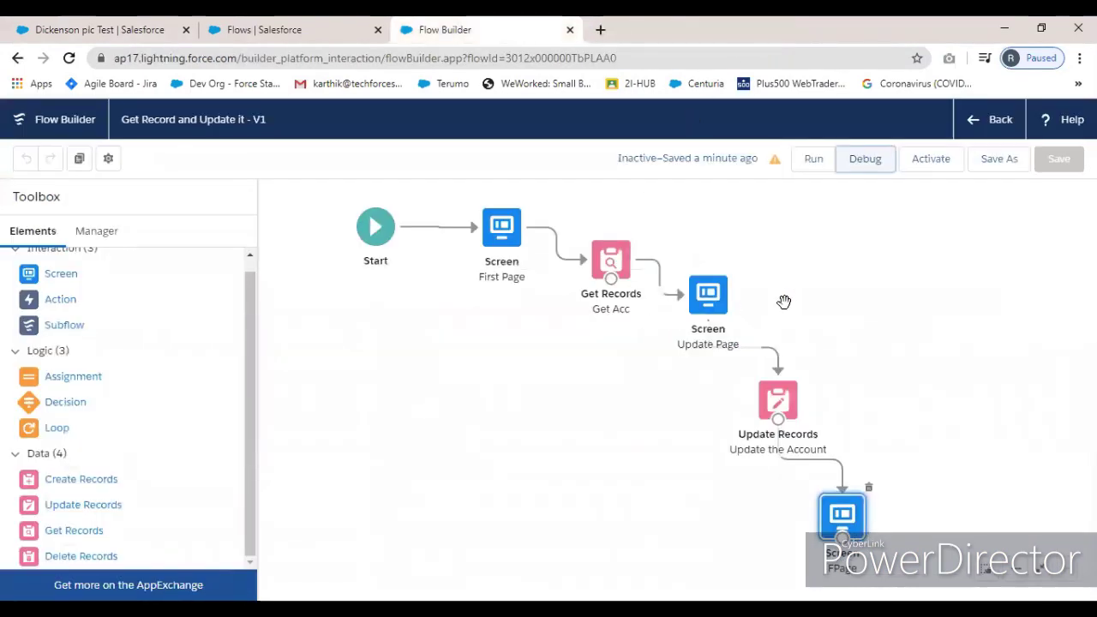
{"action": "key", "text": "Tab"}
{"action": "key", "text": "Return"}
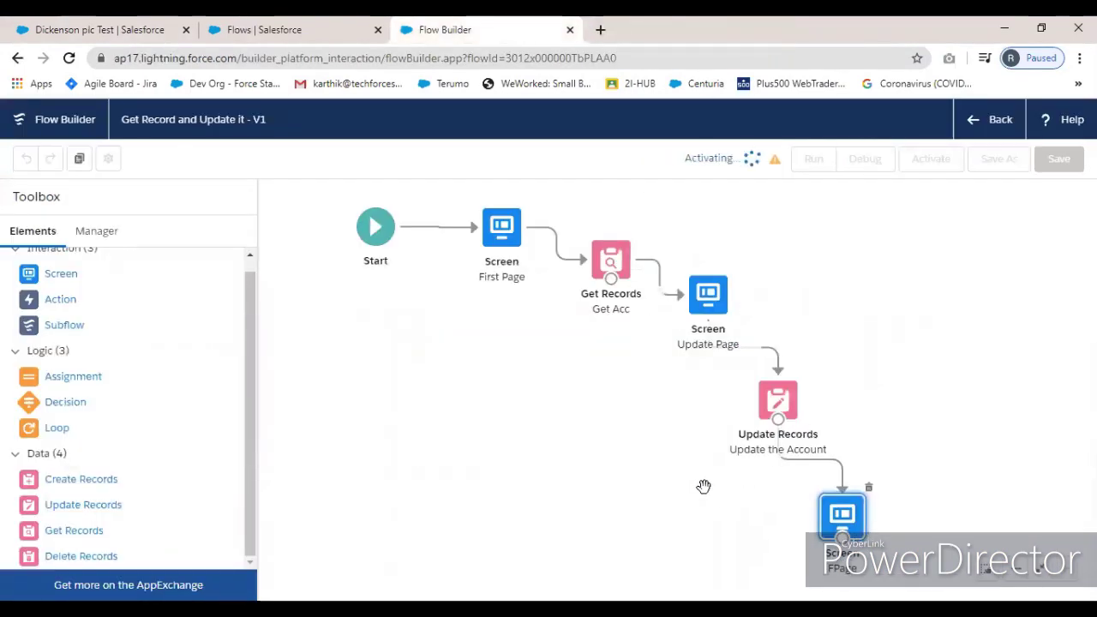